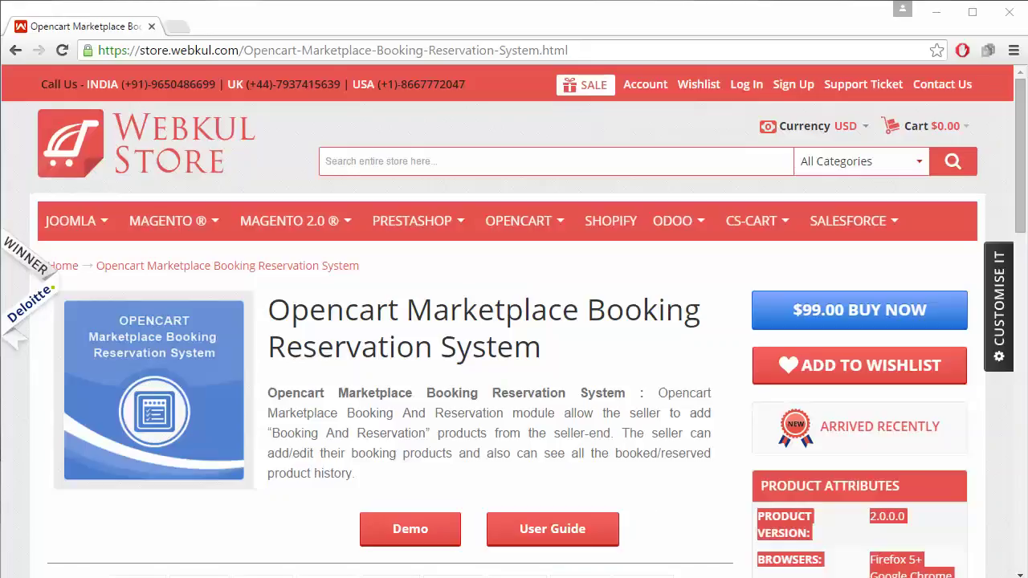
click(419, 448)
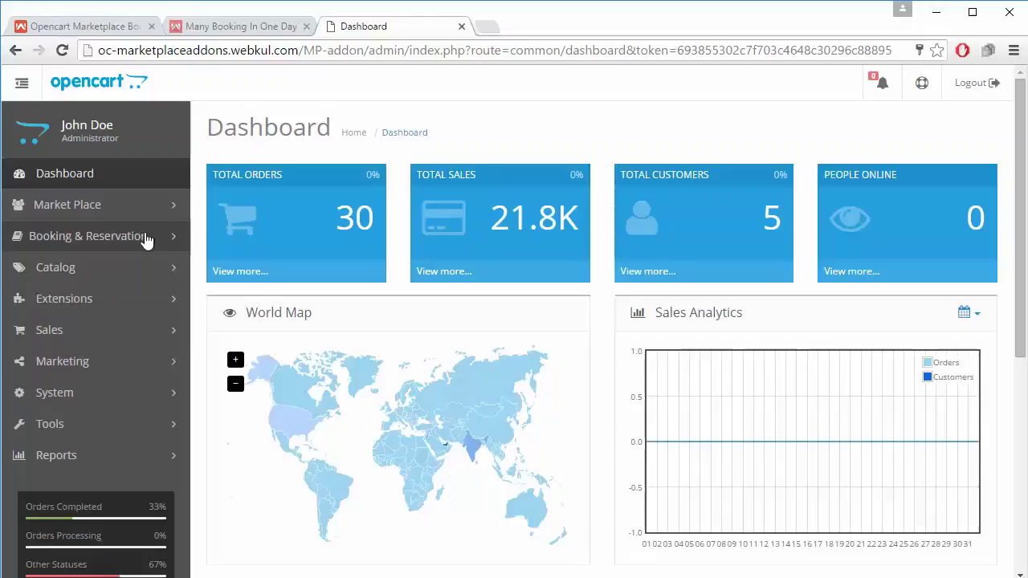
Open the Marketplace Booking And Reservation module for editing from the installed extension modules
click(110, 310)
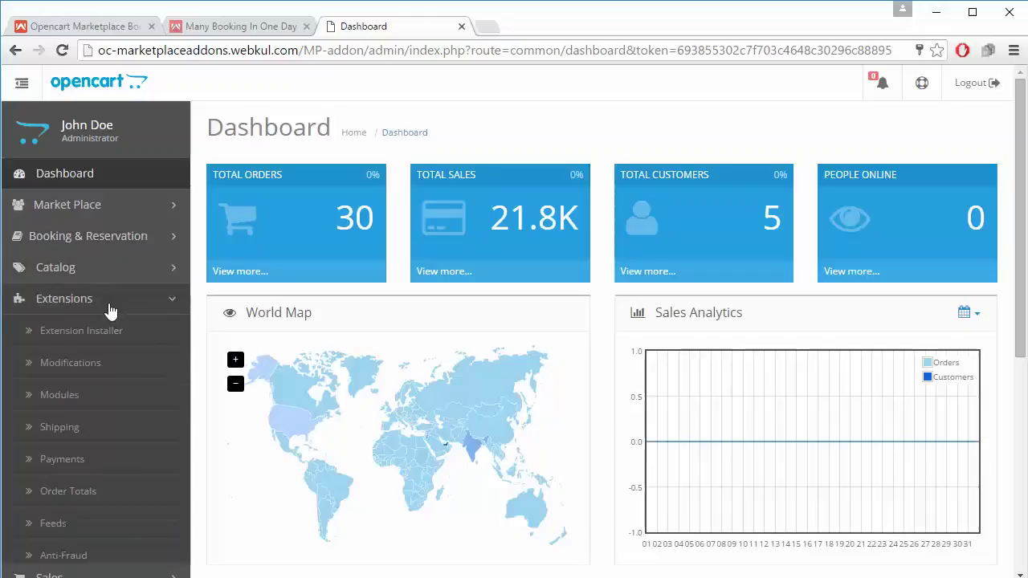
click(105, 402)
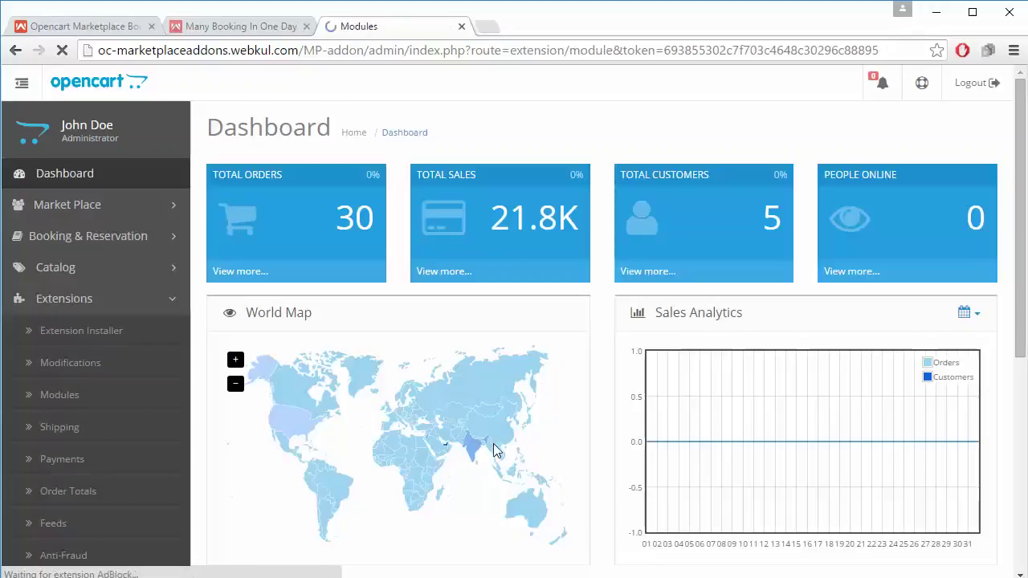
scroll(492, 433, down, 7)
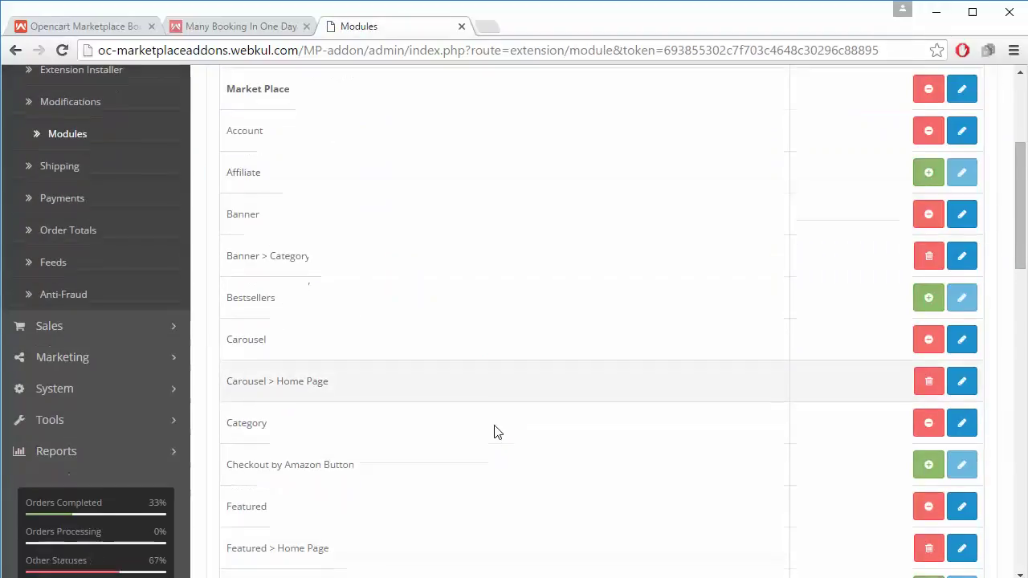
scroll(584, 224, down, 6)
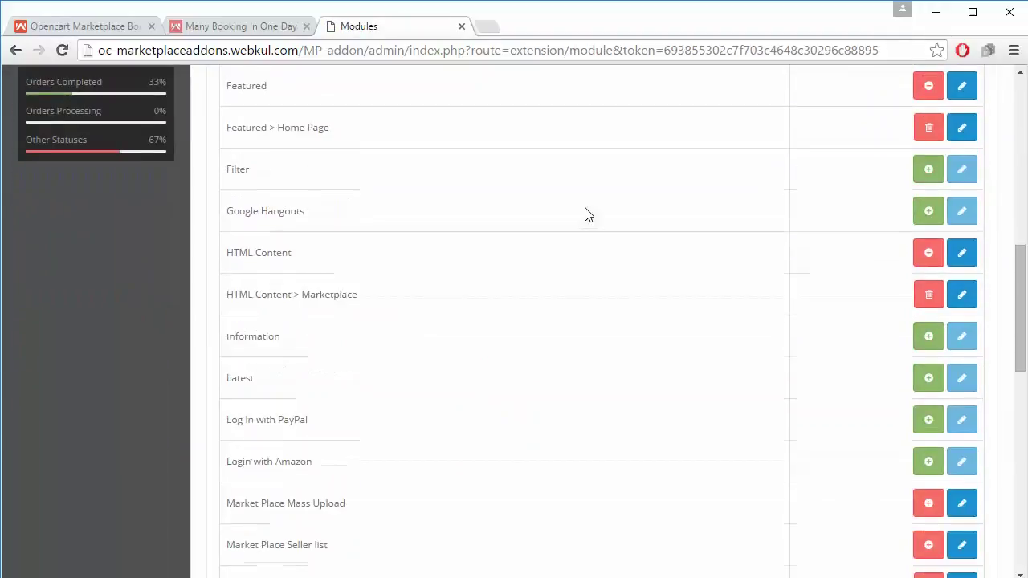
scroll(585, 208, down, 1)
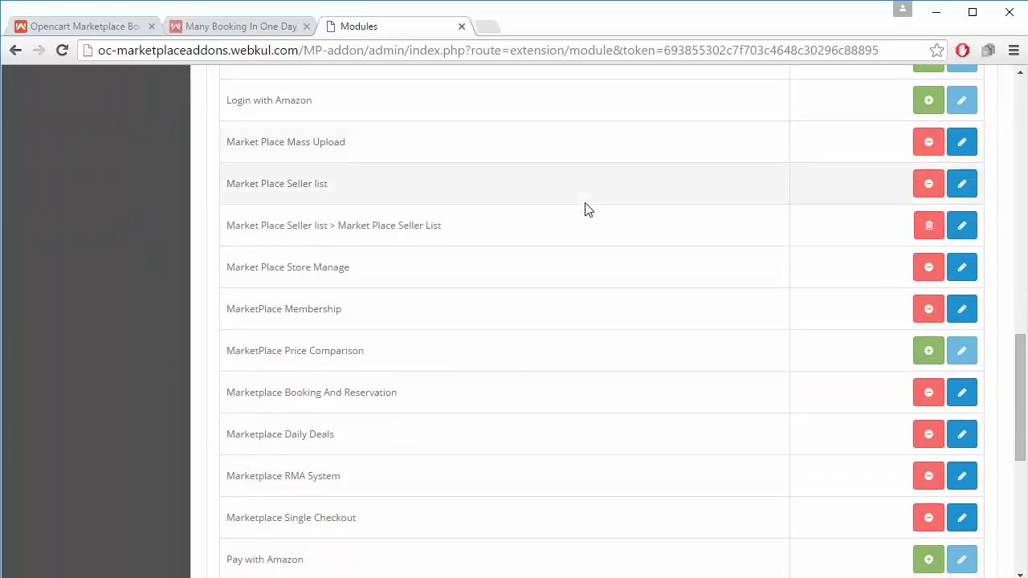
scroll(585, 209, down, 4)
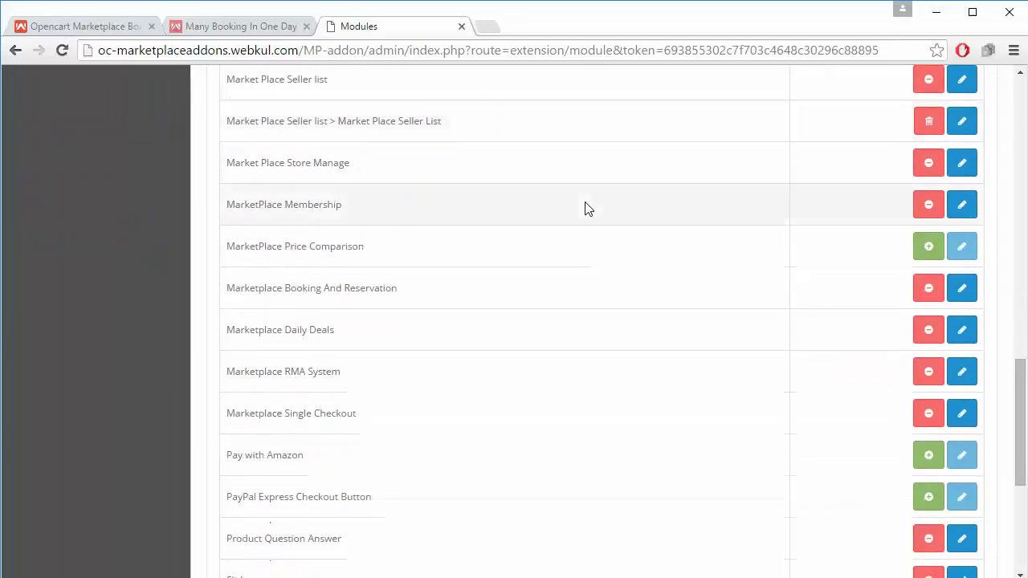
scroll(585, 209, down, 1)
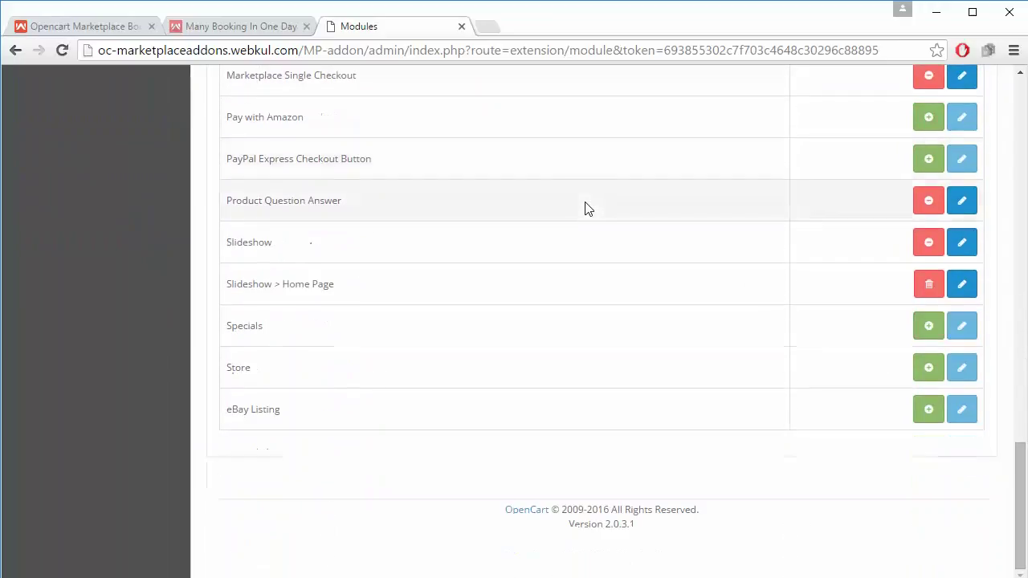
scroll(585, 208, up, 5)
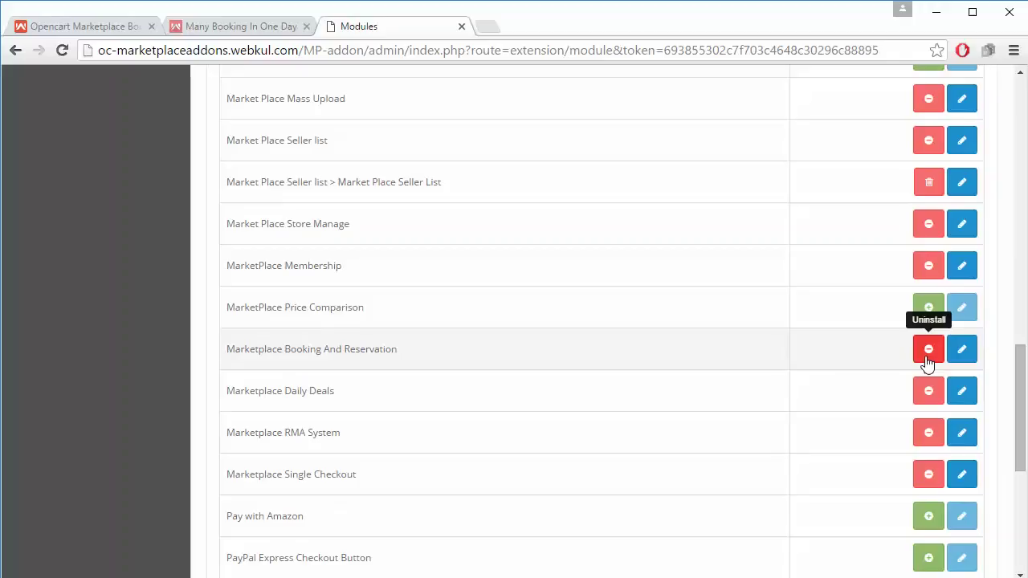
click(968, 354)
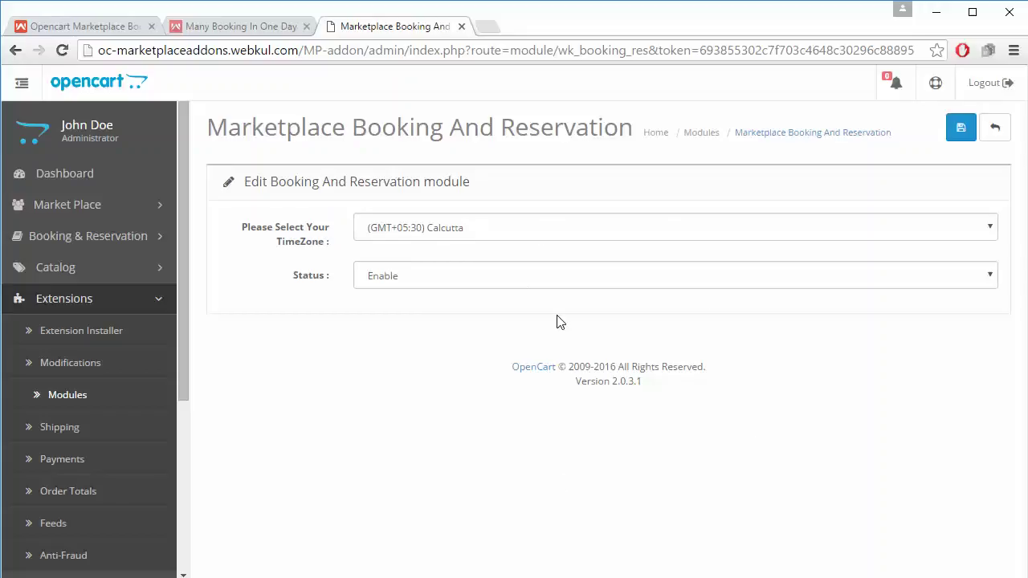
Examine the available timezone and status options of the Booking And Reservation module without changing them
click(585, 231)
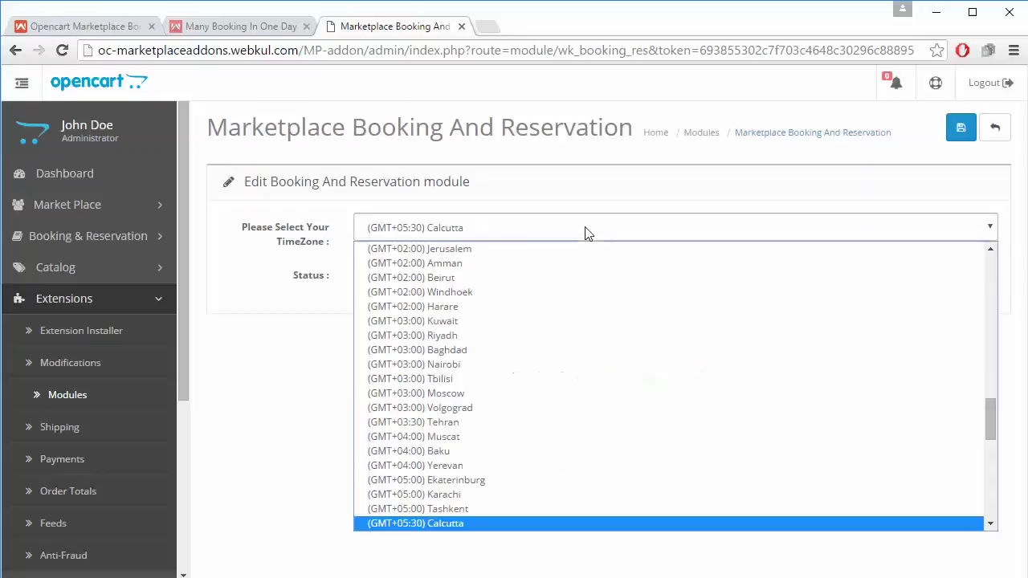
click(585, 231)
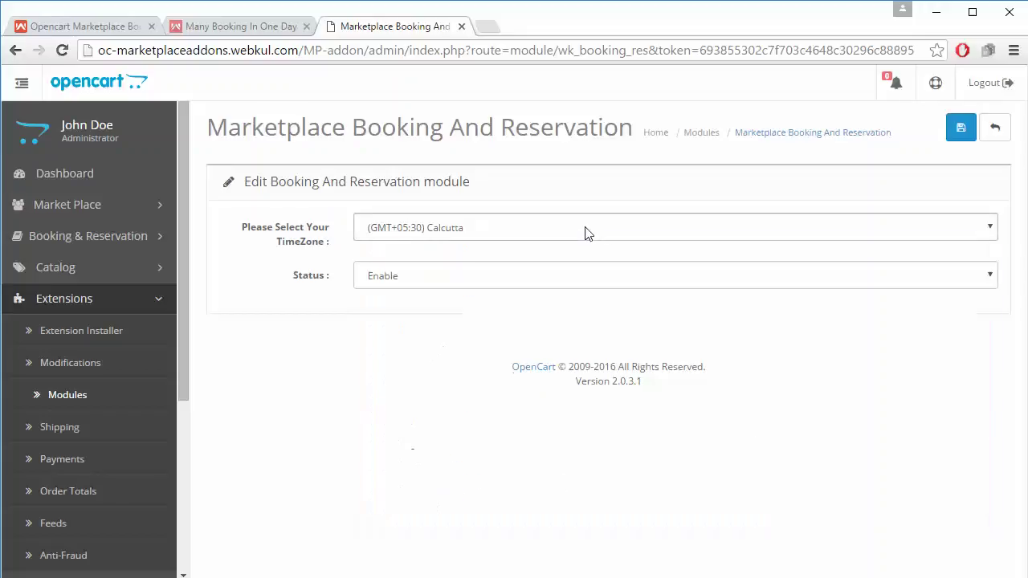
click(518, 281)
click(517, 282)
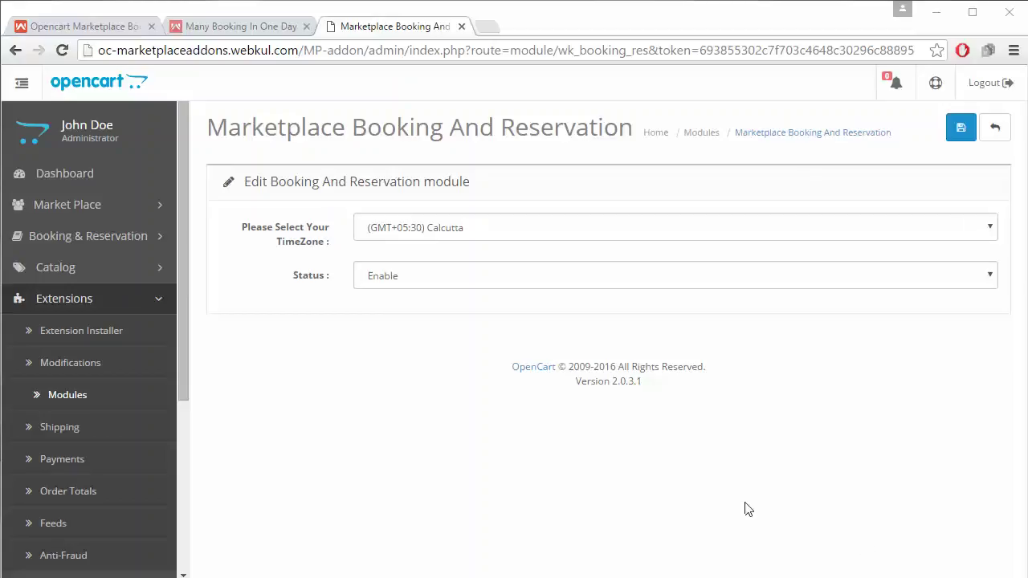
Review the admin booking product lists for many booking in one day and one booking for many day
click(106, 251)
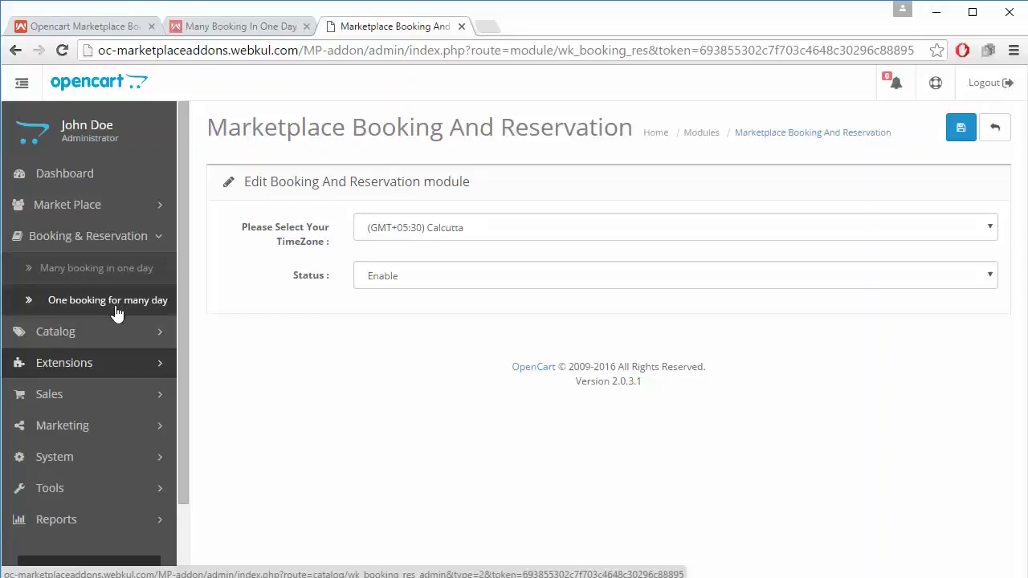
click(121, 278)
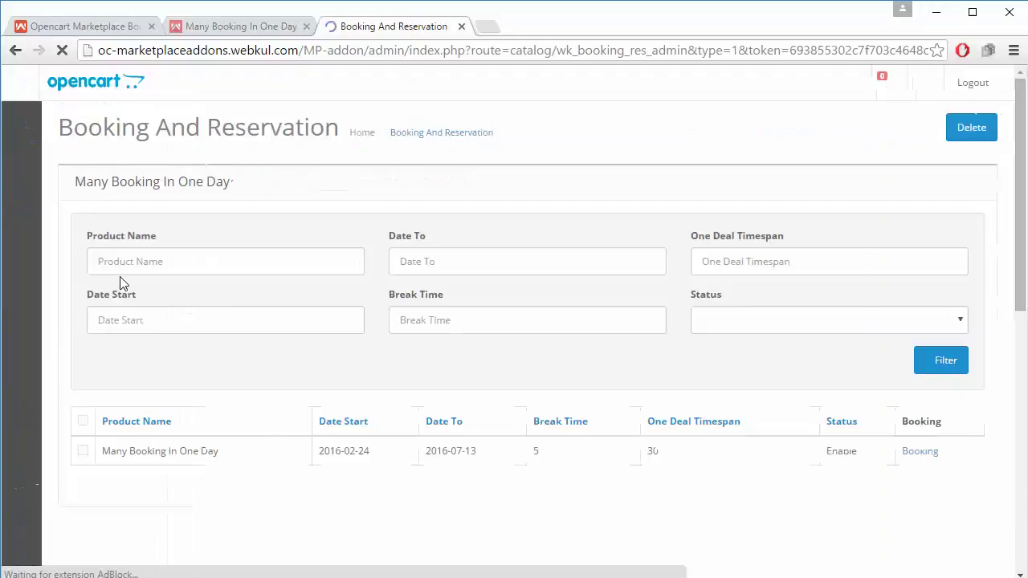
scroll(443, 402, down, 1)
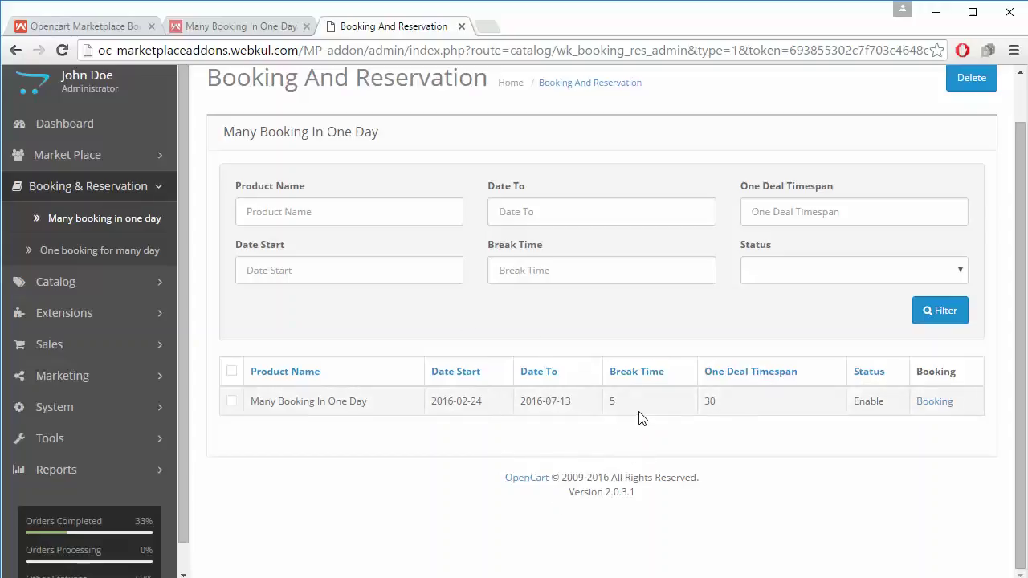
scroll(218, 402, up, 1)
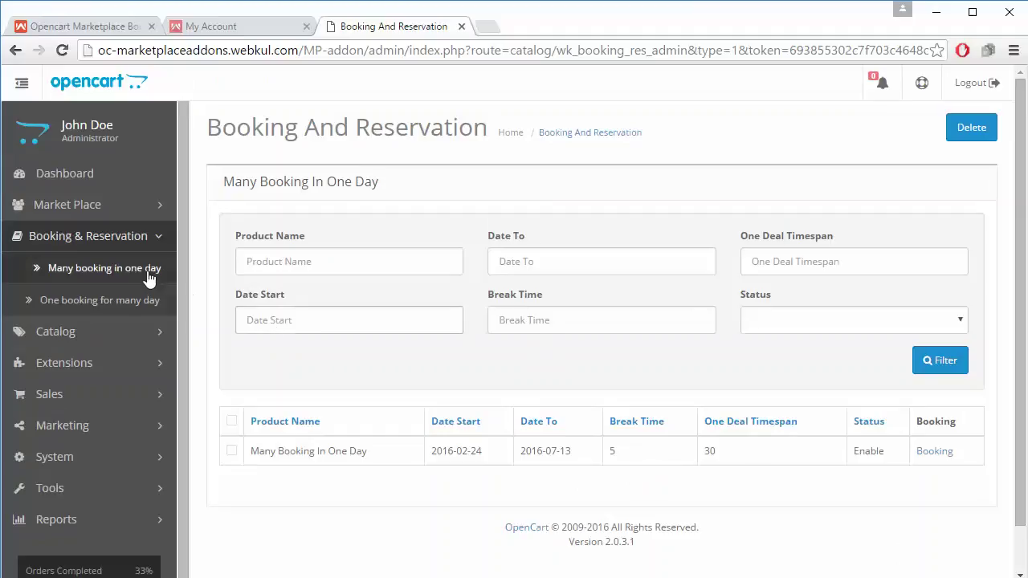
click(133, 296)
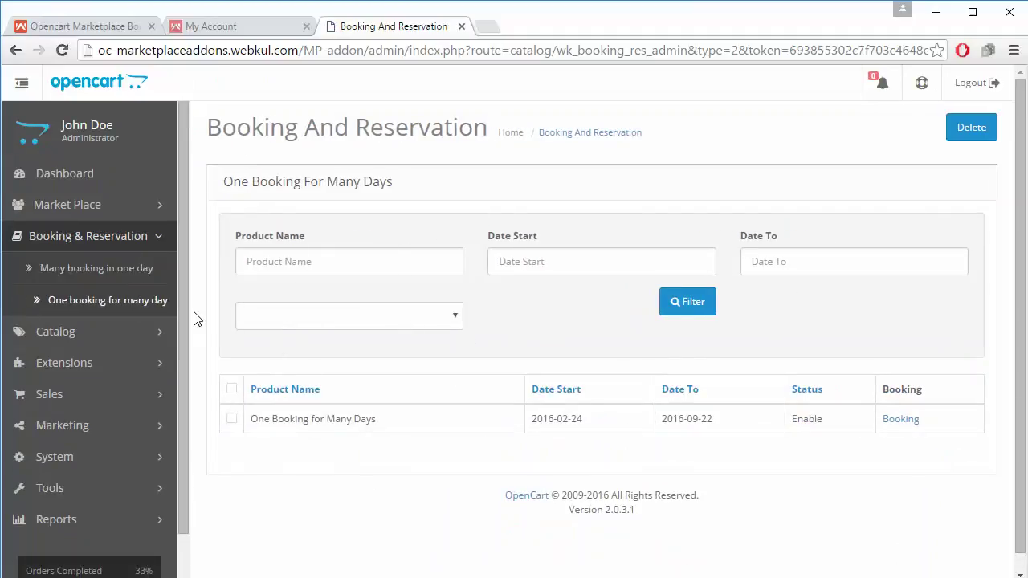
Return to the many booking in one day list and view the booking records of its product
click(105, 262)
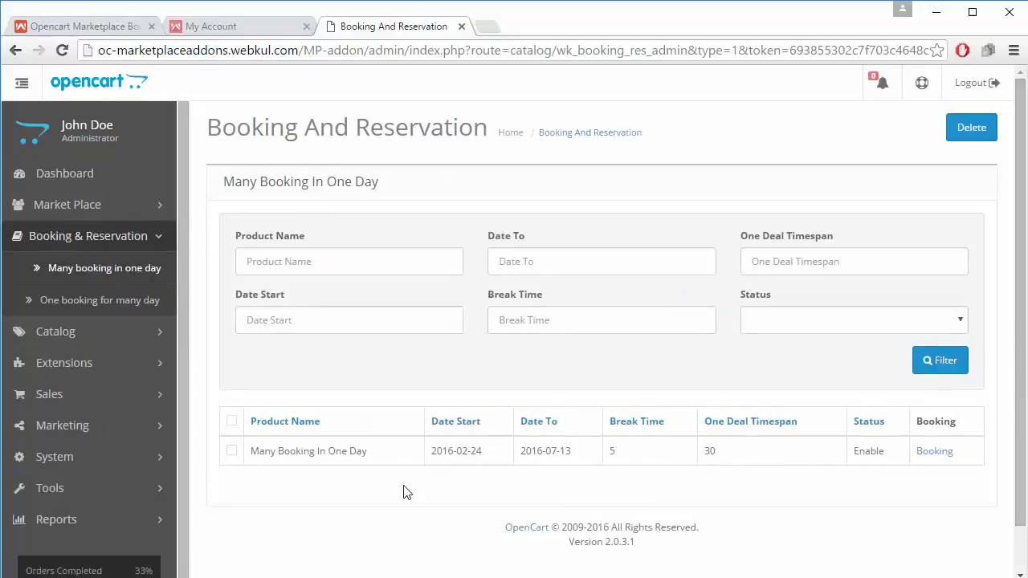
scroll(404, 489, down, 1)
scroll(769, 530, up, 1)
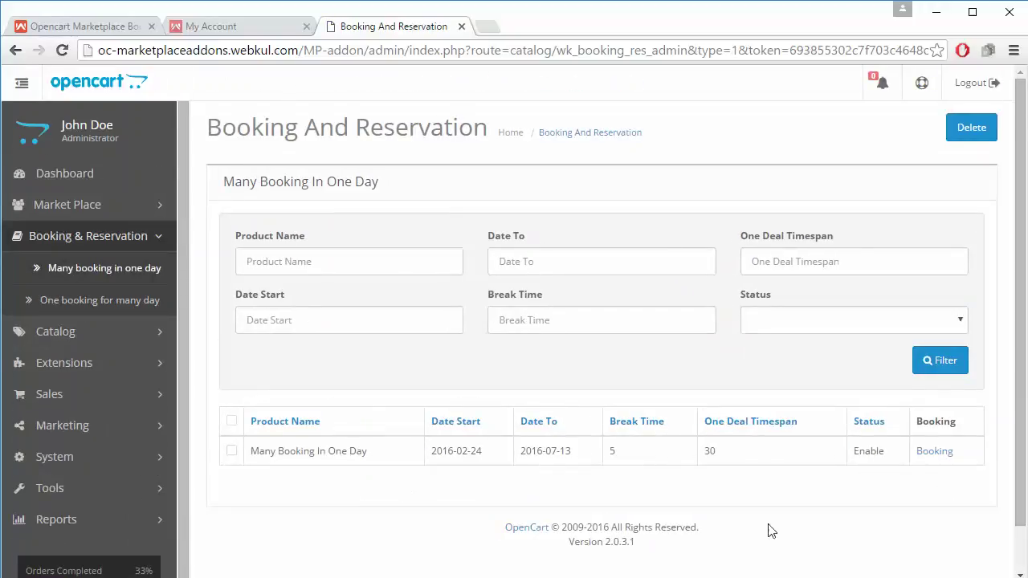
click(941, 454)
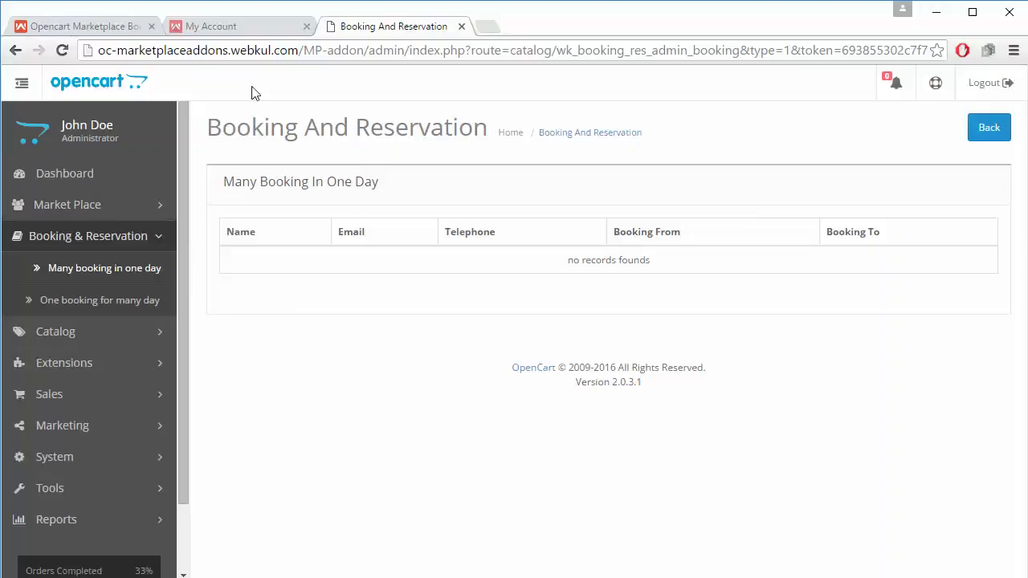
Switch to the storefront seller account and open its booking and reservation list for one booking for many day
click(245, 31)
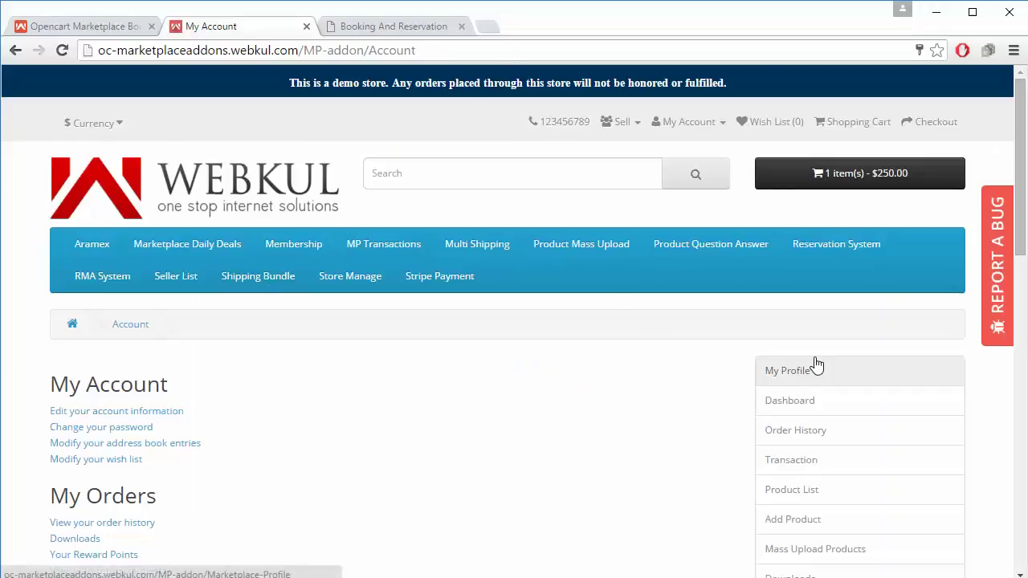
scroll(620, 435, down, 3)
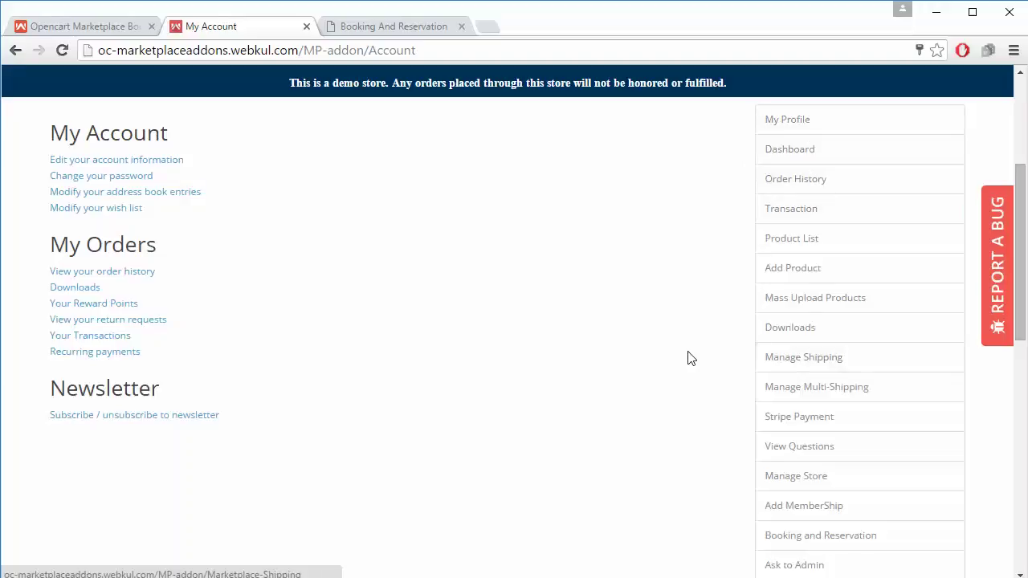
scroll(691, 359, down, 1)
scroll(691, 358, down, 1)
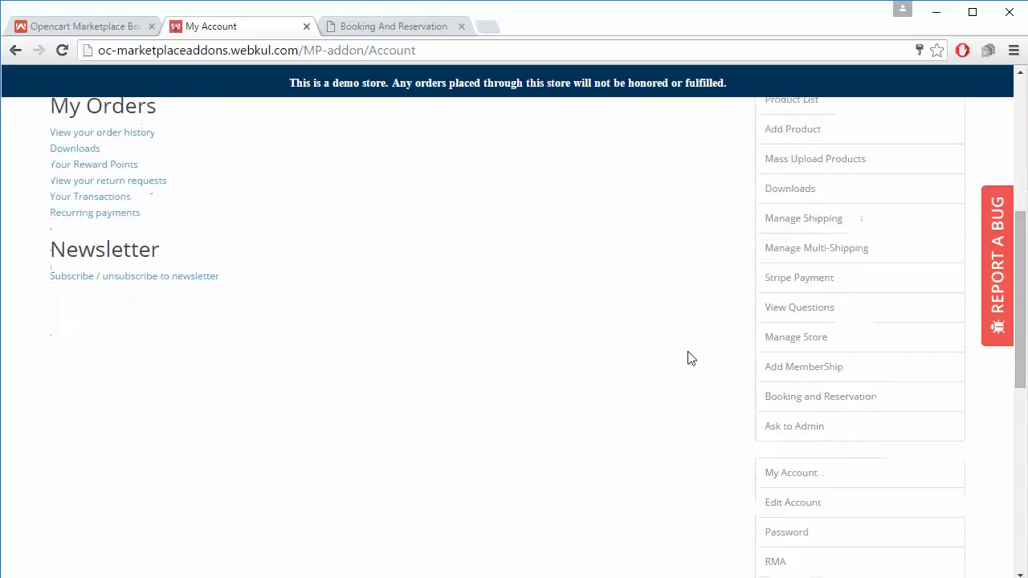
scroll(691, 358, down, 1)
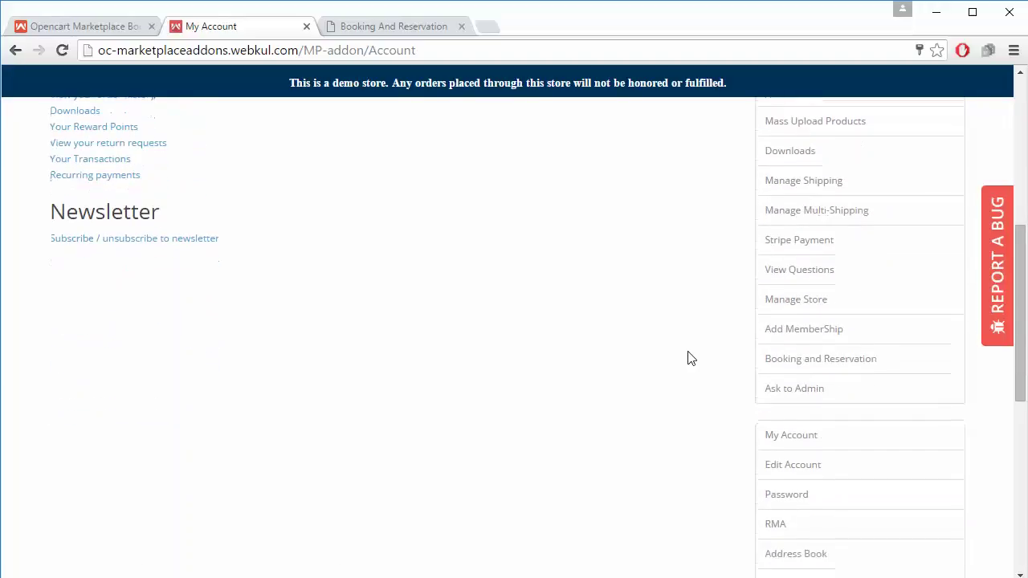
click(800, 369)
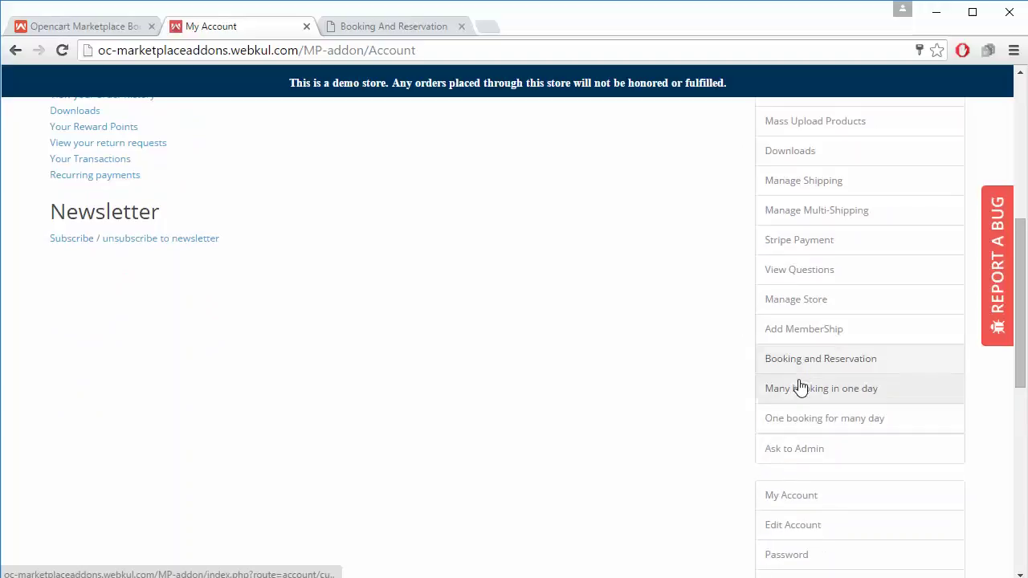
click(831, 421)
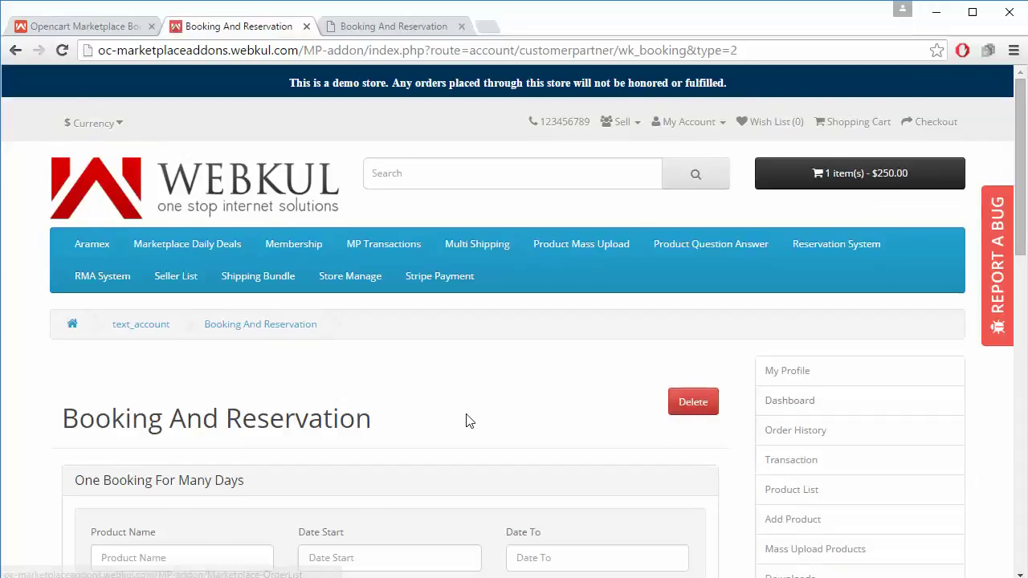
Examine the seller's One Booking For Many Days page, including its filter fields and product table
scroll(470, 418, down, 5)
scroll(471, 416, up, 3)
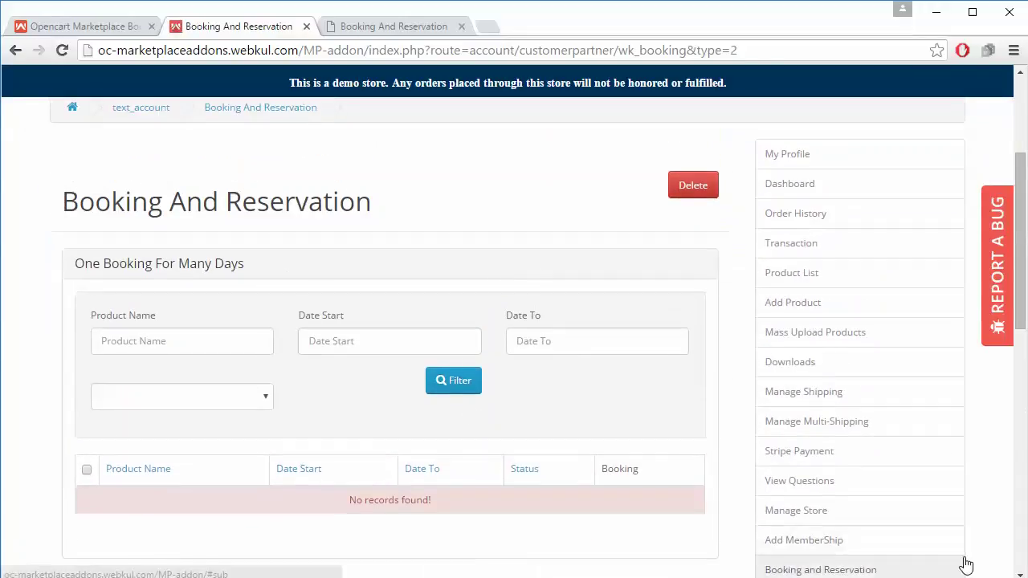
scroll(363, 466, down, 2)
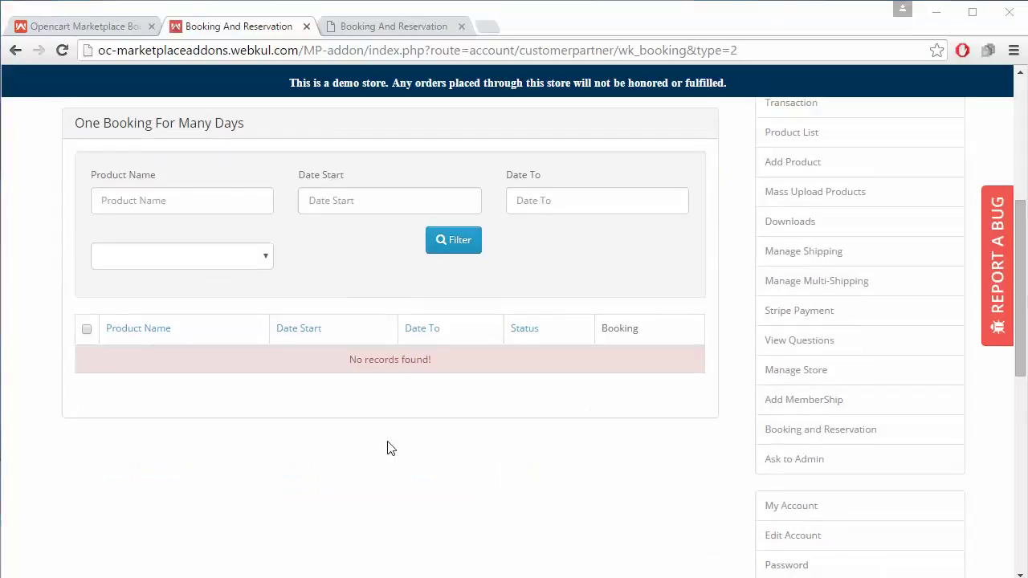
scroll(292, 438, up, 2)
scroll(292, 438, down, 3)
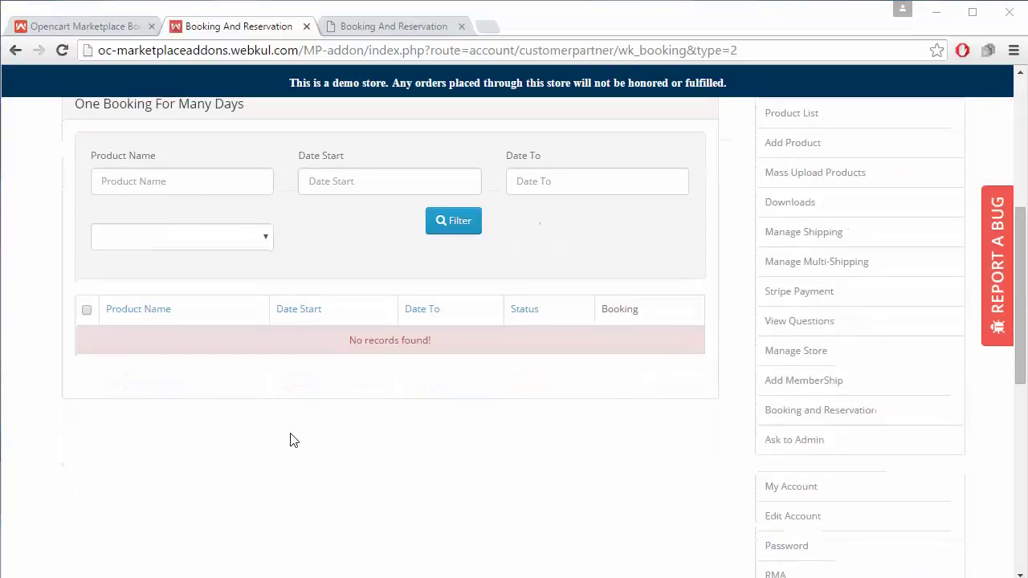
scroll(292, 440, down, 2)
scroll(292, 440, up, 4)
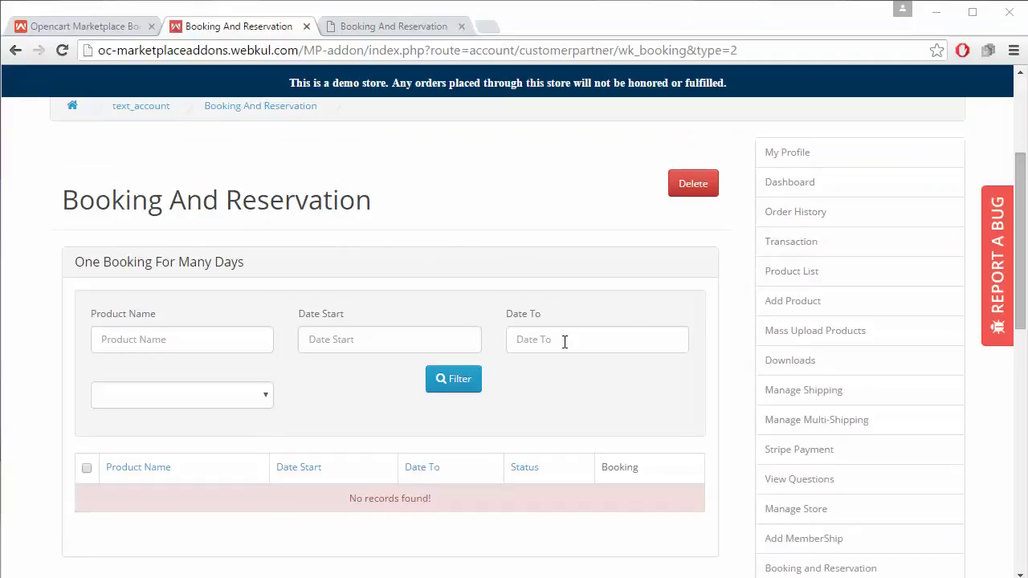
Start adding a new product from the seller account and display its booking and reservation settings
click(799, 307)
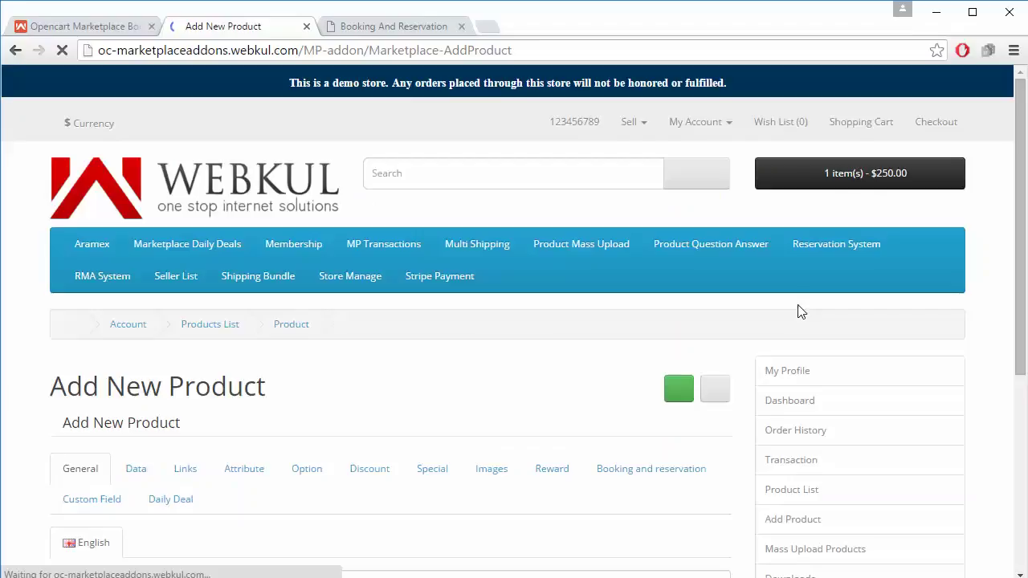
scroll(405, 391, down, 1)
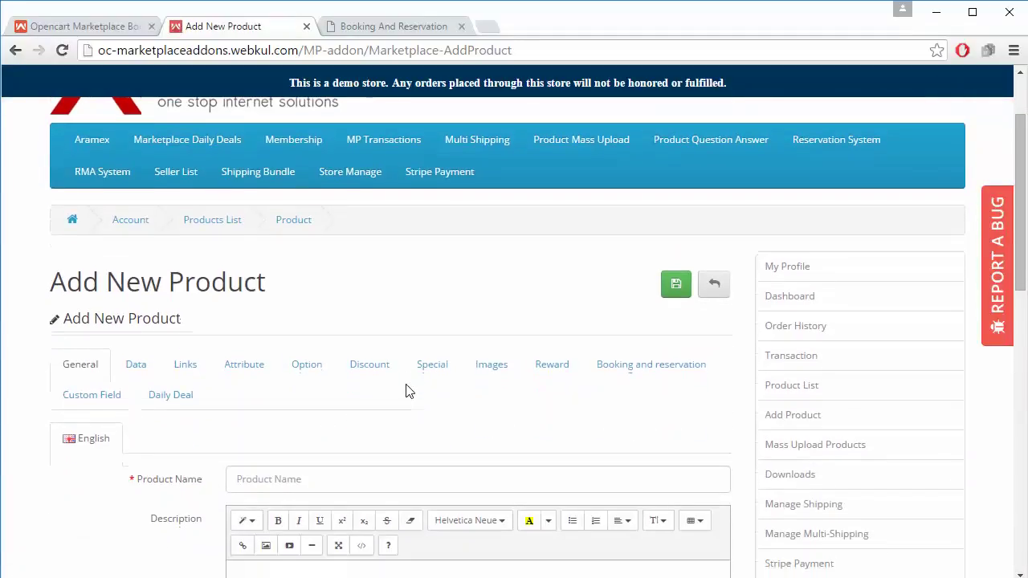
scroll(406, 391, down, 1)
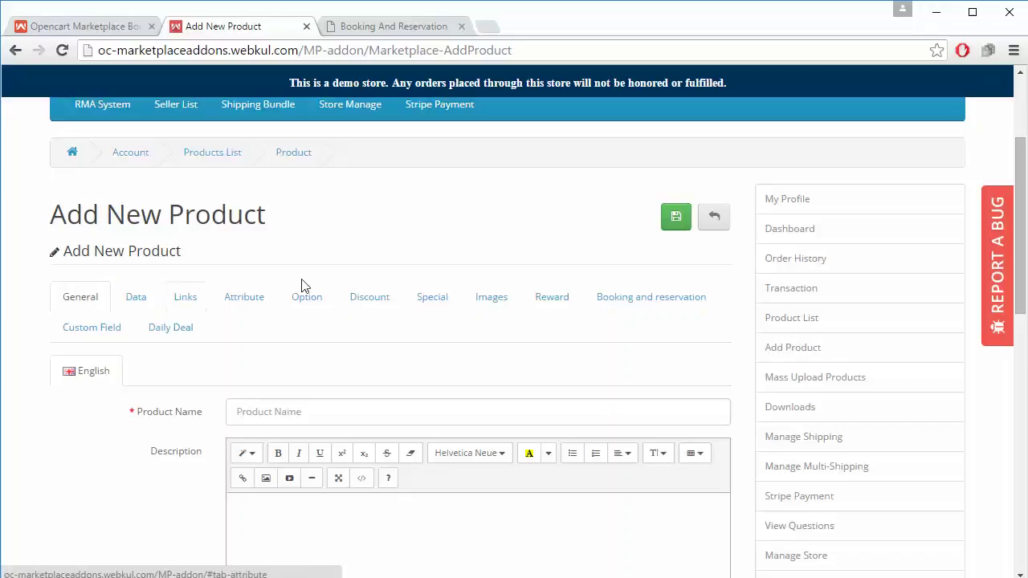
click(632, 300)
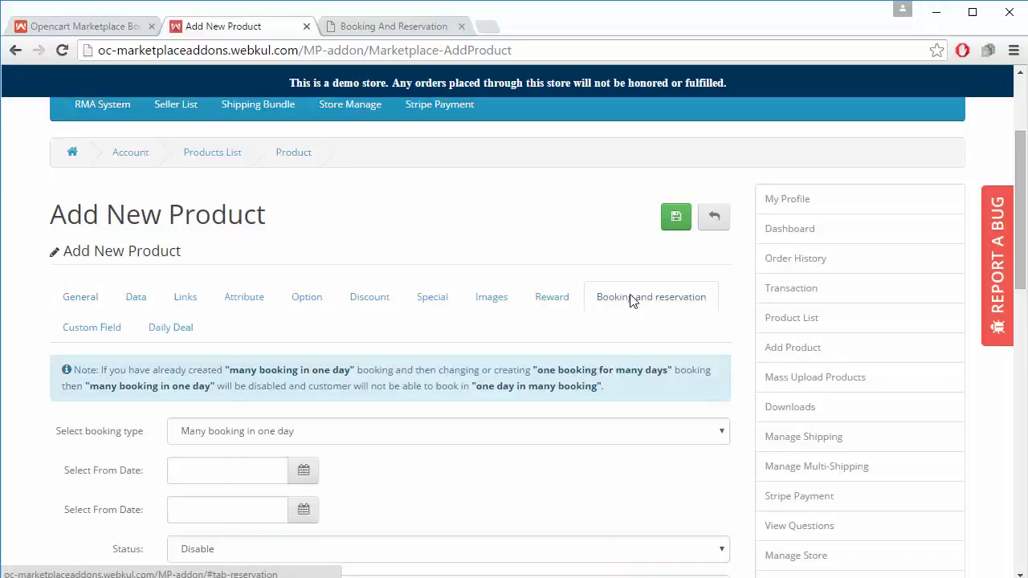
Review the booking and reservation fields and set the booking type to One booking for many day
scroll(289, 386, down, 3)
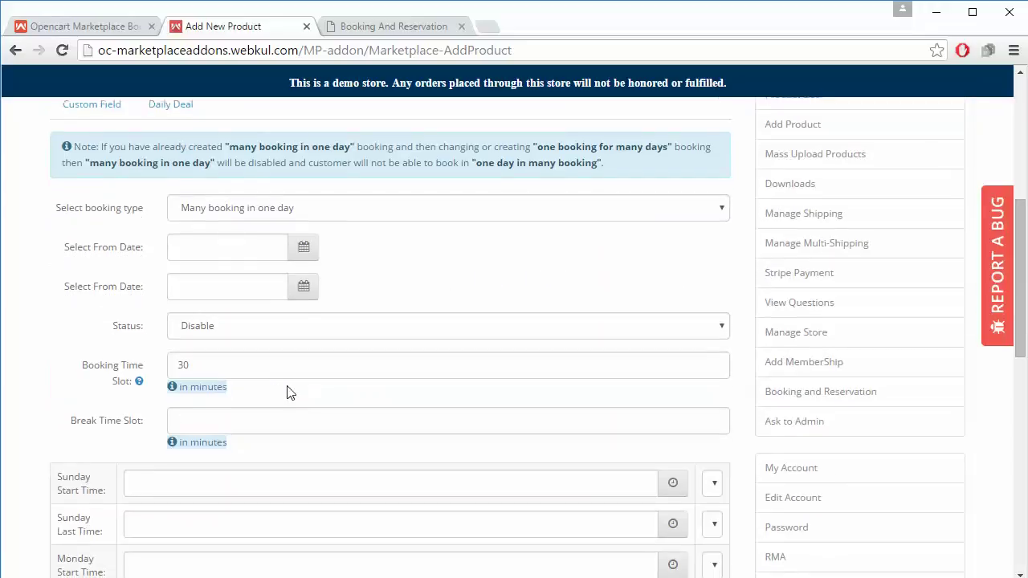
scroll(288, 389, up, 2)
scroll(288, 387, down, 1)
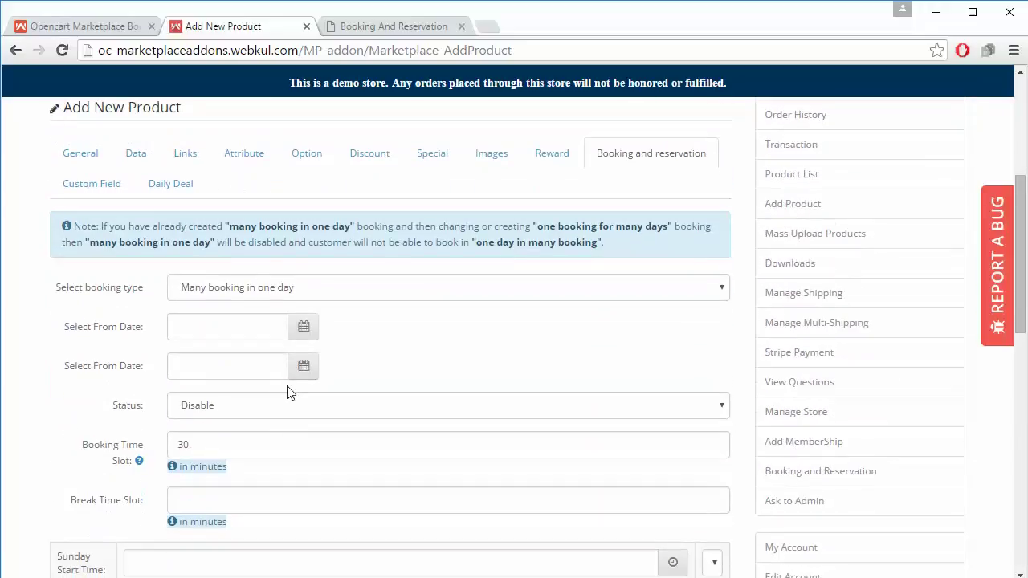
click(415, 295)
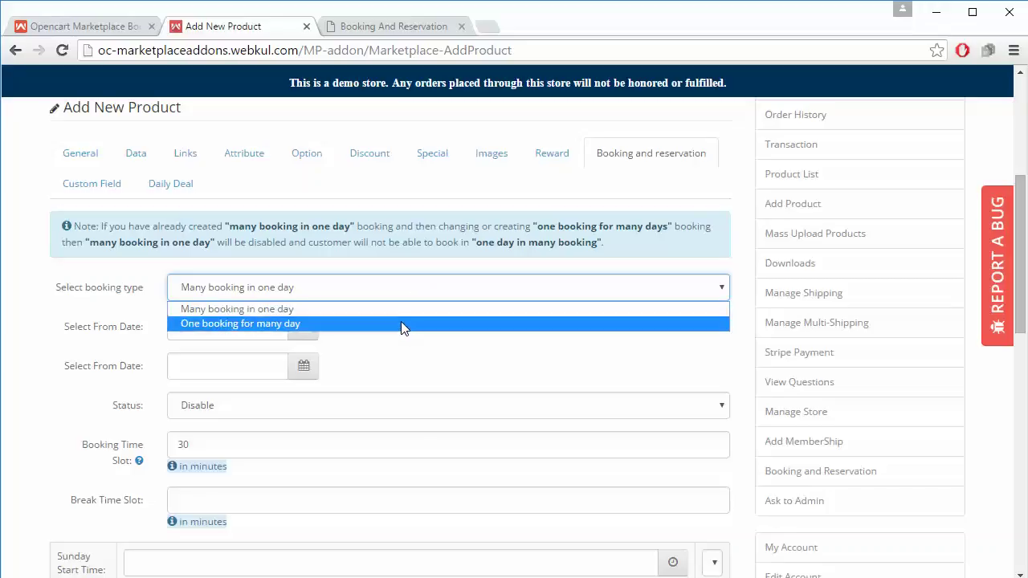
click(402, 324)
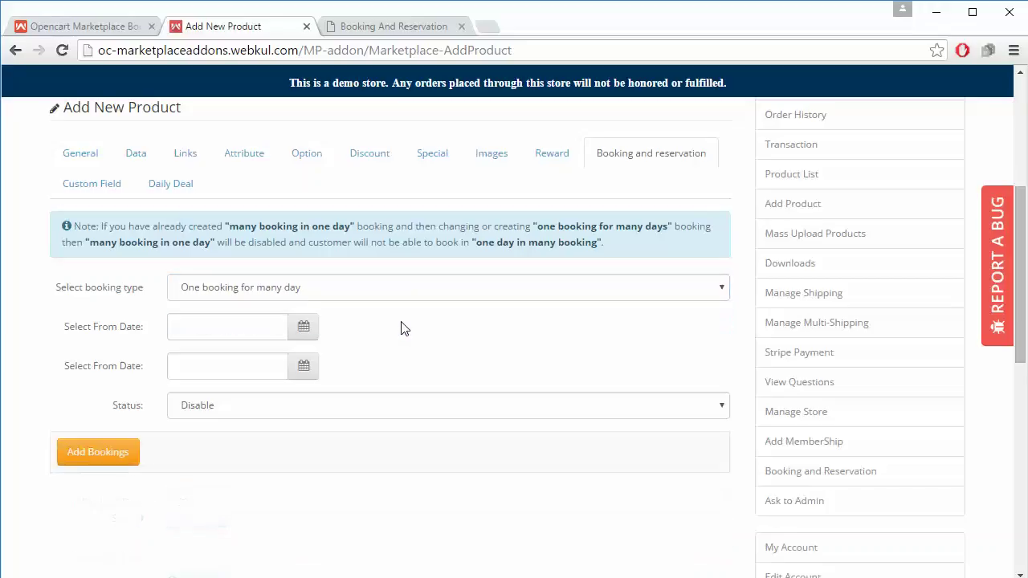
Set the booking period from 2016-03-05 to 2016-03-11 and set the booking status to Enable
click(205, 327)
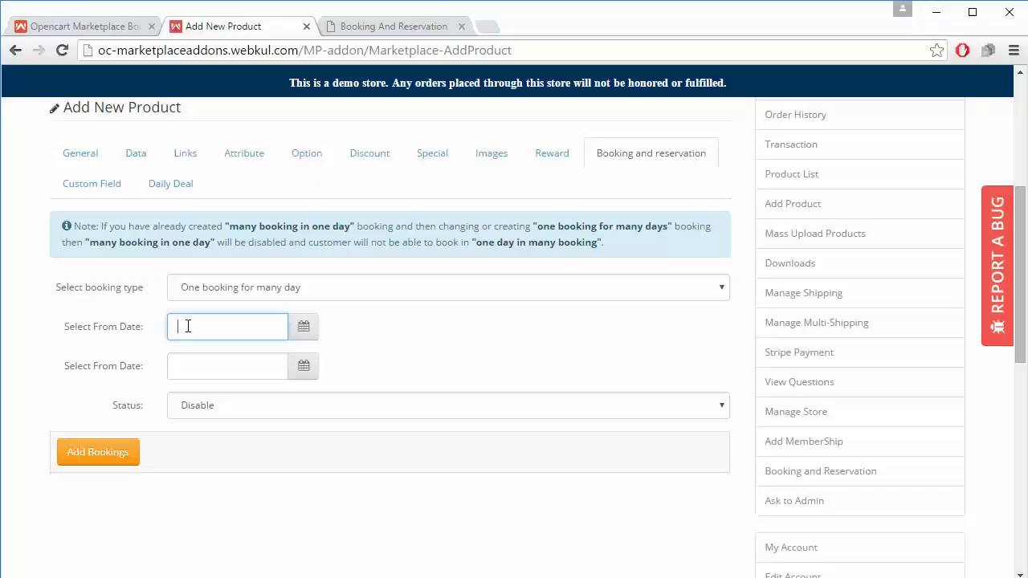
click(307, 329)
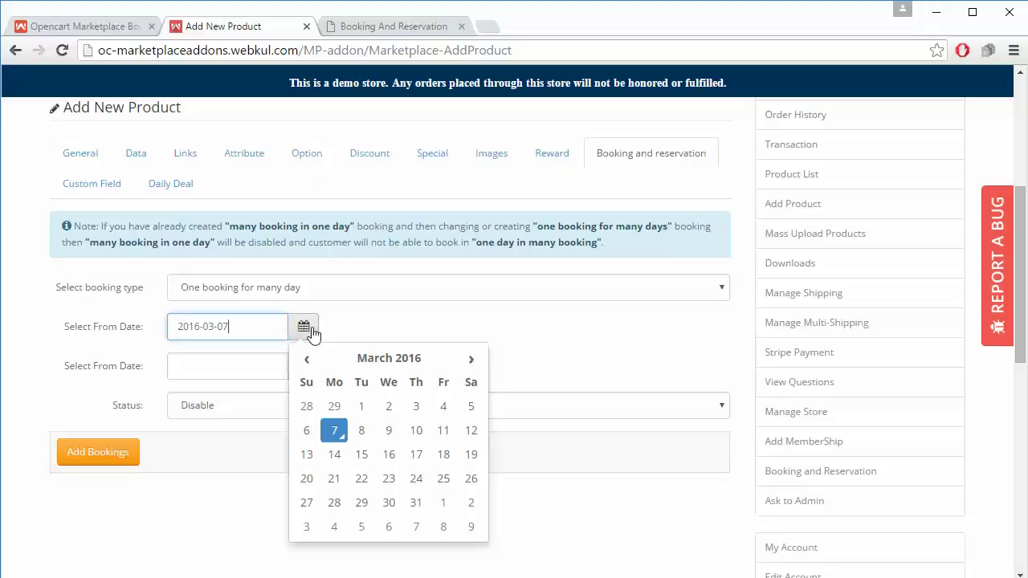
click(473, 407)
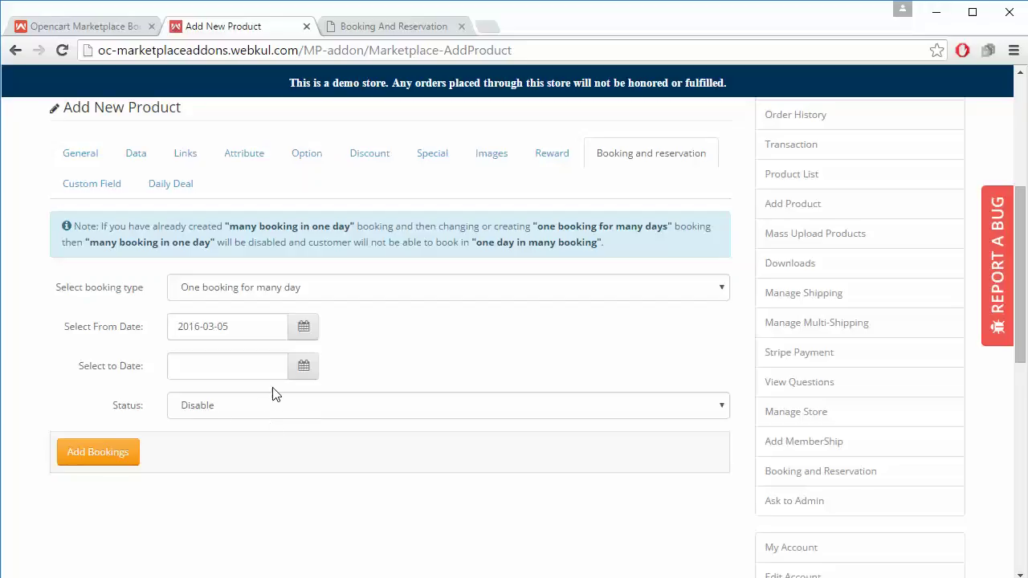
click(303, 371)
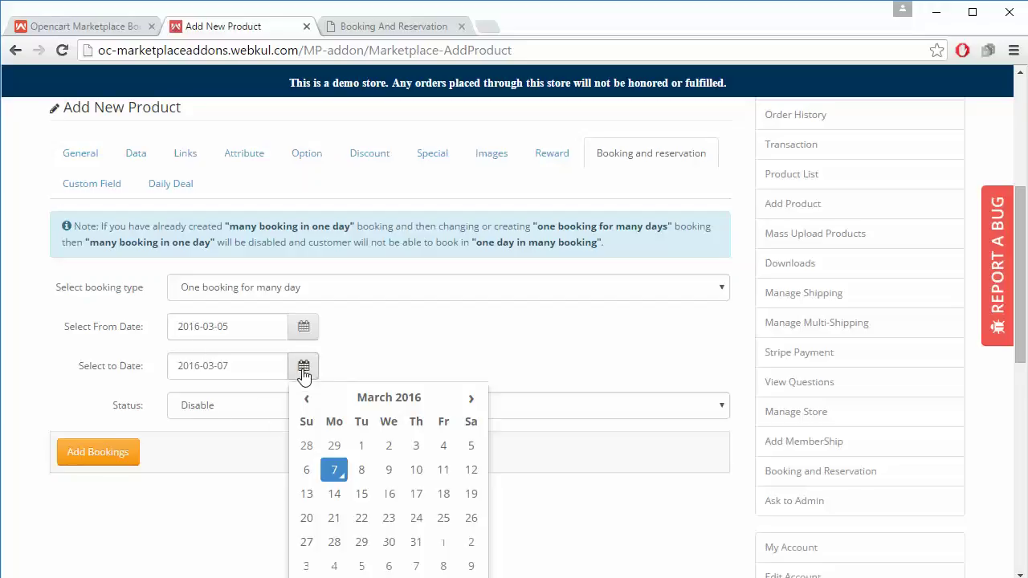
click(444, 472)
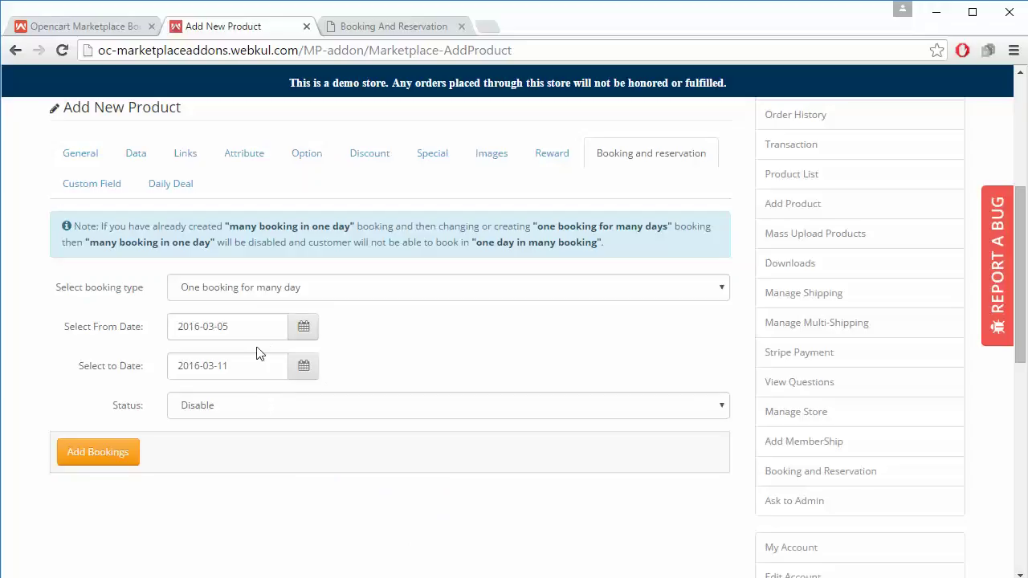
click(244, 416)
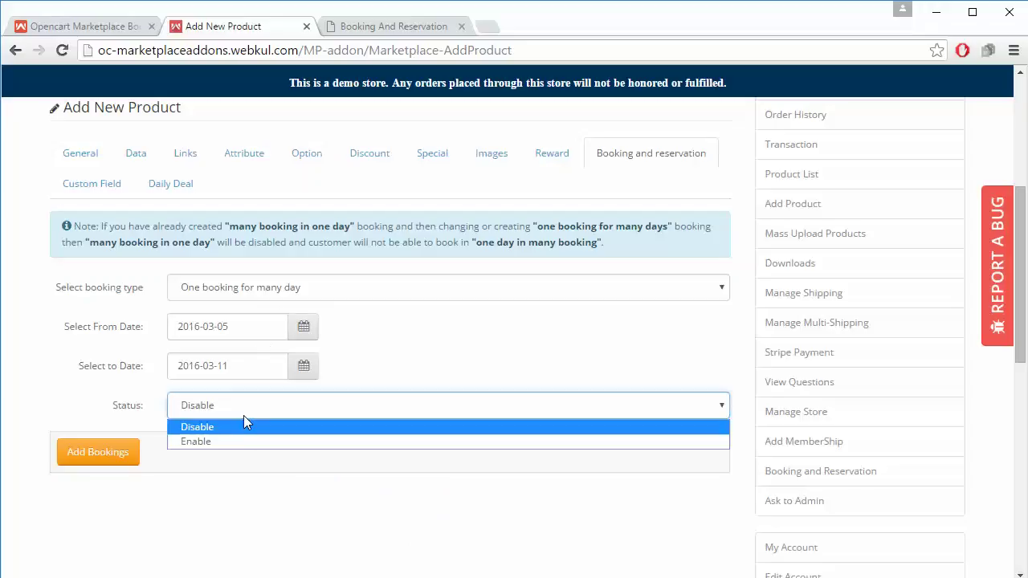
click(241, 443)
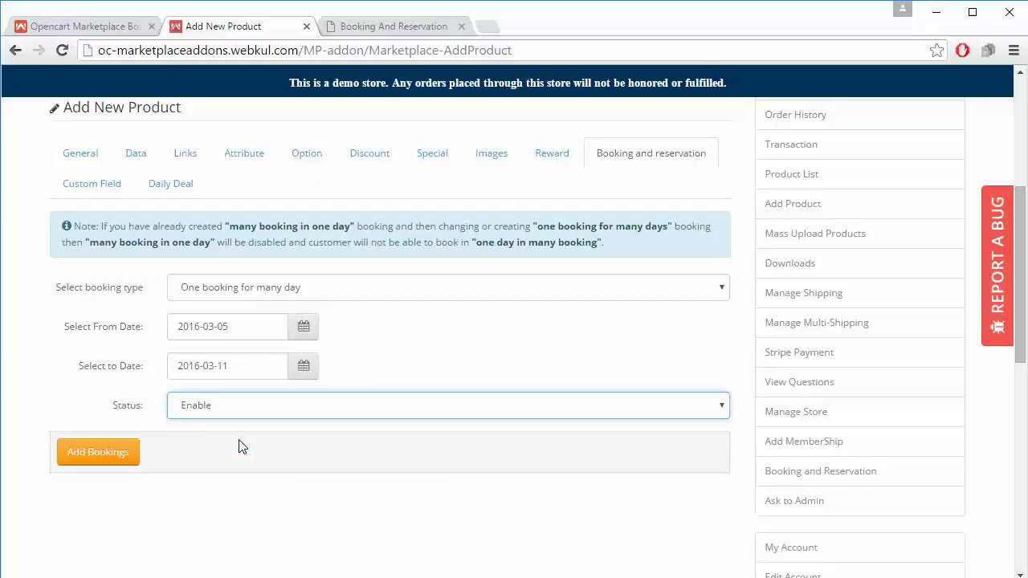
Start adding a booking time slot with Monday as its start day
scroll(434, 376, down, 1)
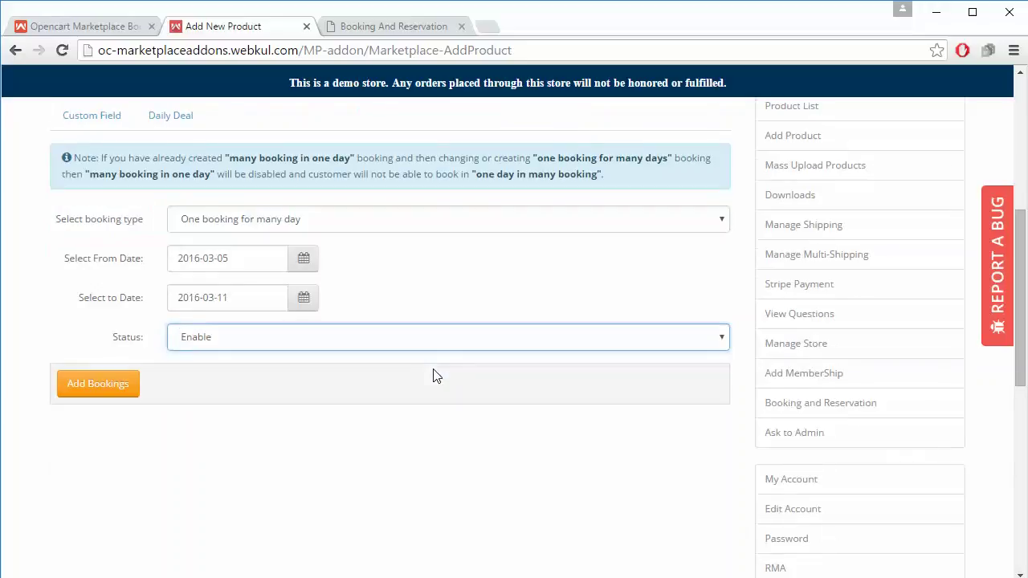
click(96, 391)
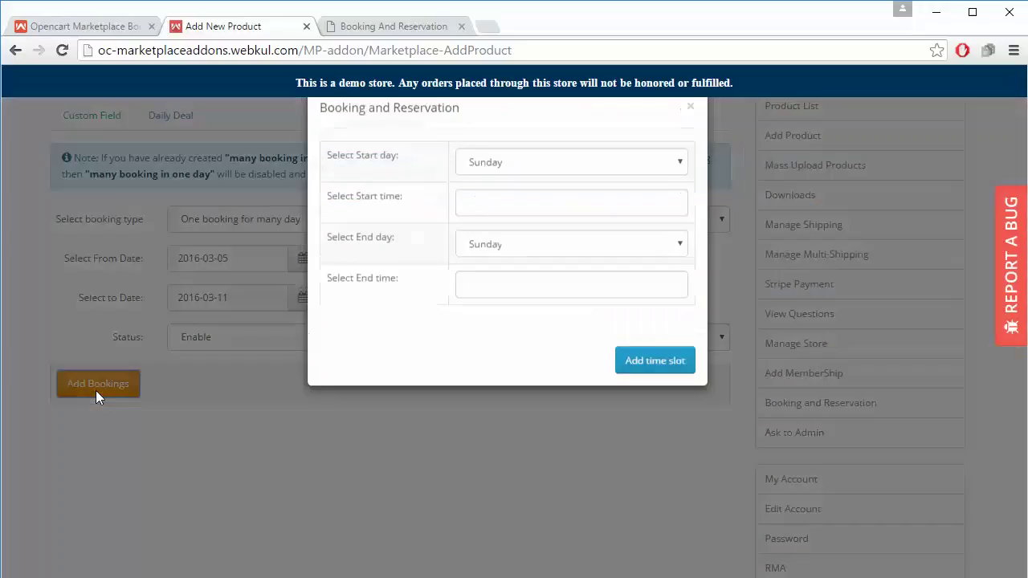
click(597, 169)
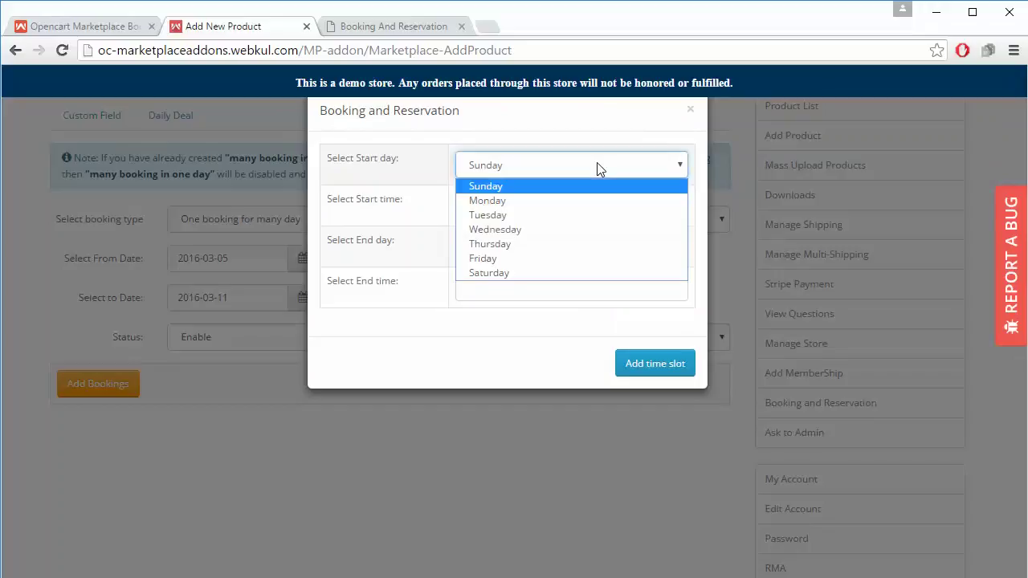
click(579, 203)
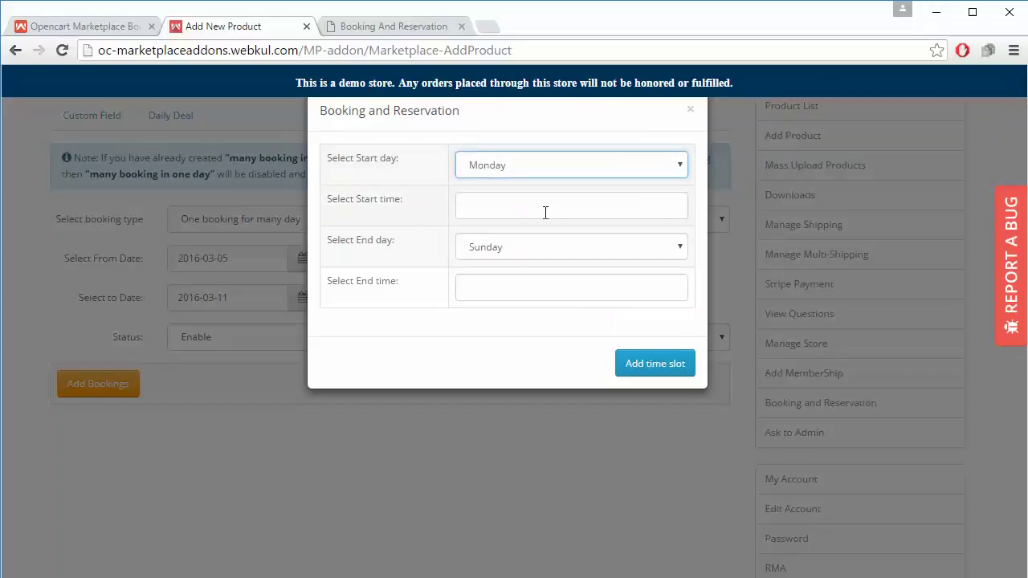
Set the time slot's start time to 08:00
click(546, 212)
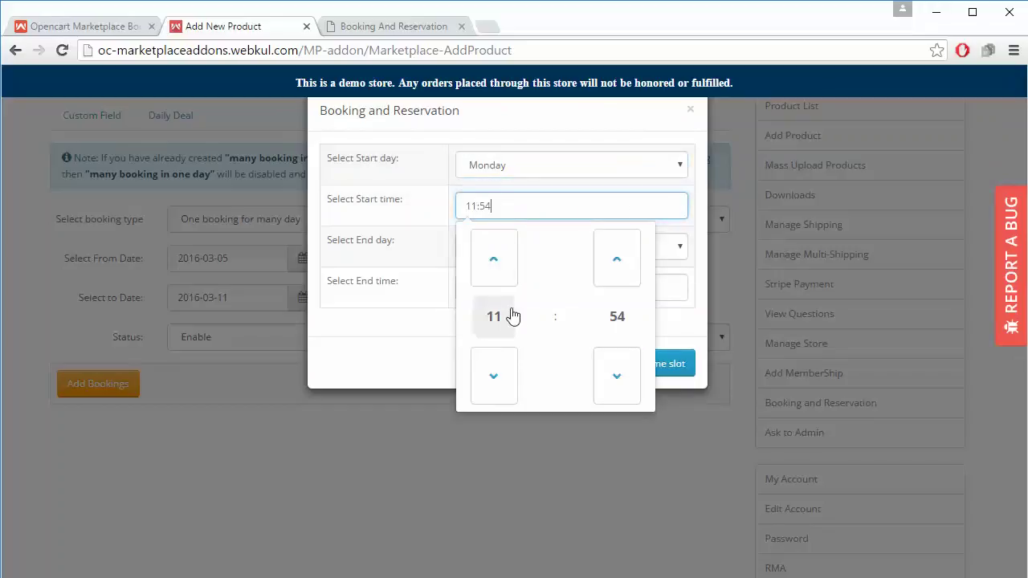
click(493, 261)
click(493, 261)
click(492, 261)
click(493, 261)
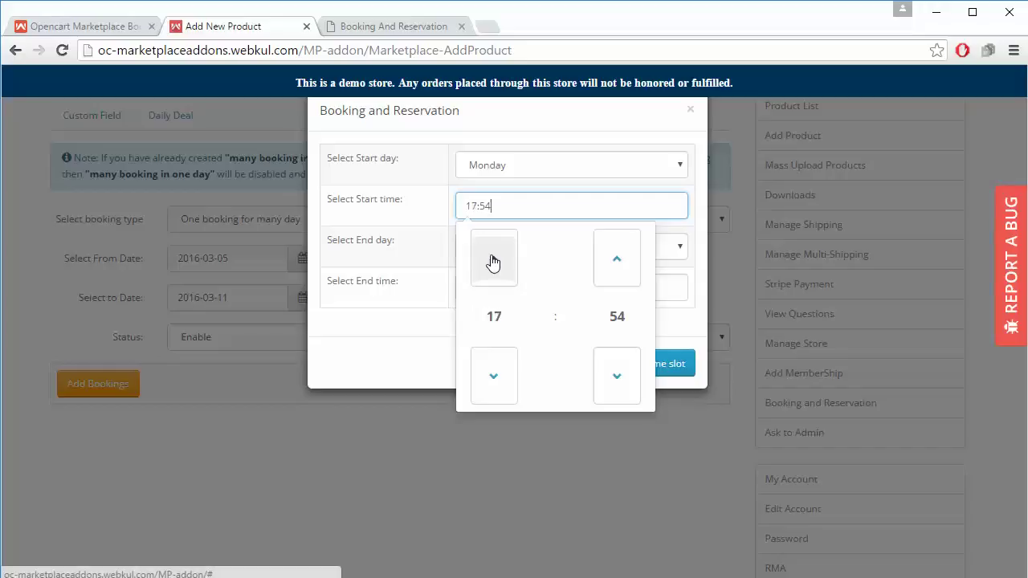
click(495, 374)
click(494, 373)
click(494, 373)
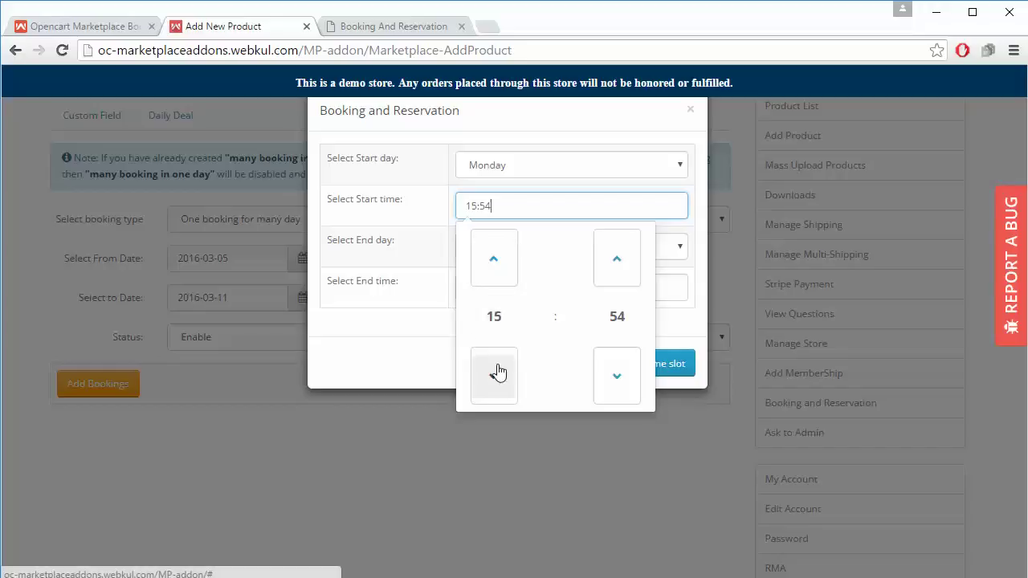
click(498, 371)
click(498, 372)
click(498, 371)
click(498, 372)
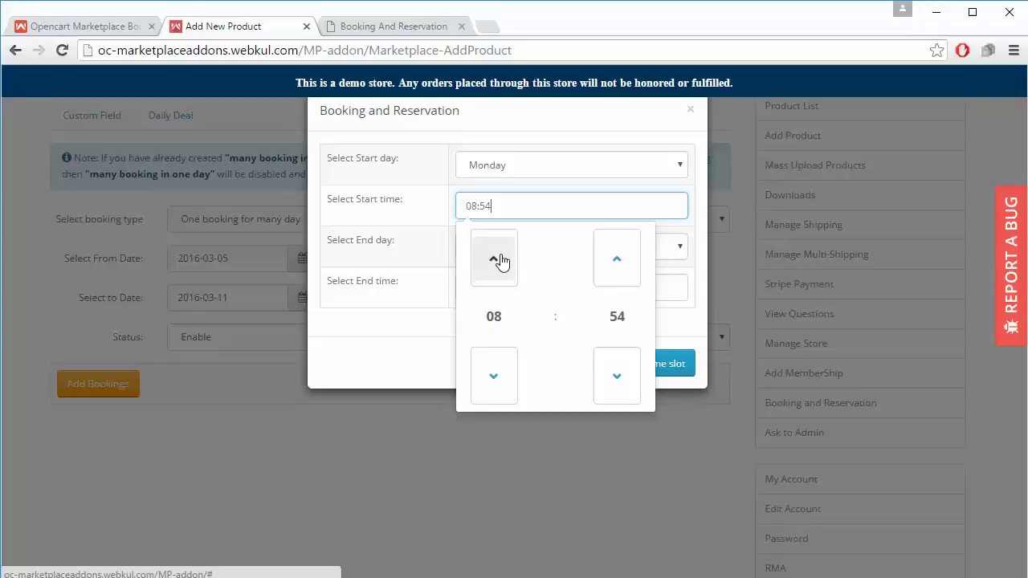
click(622, 280)
click(623, 279)
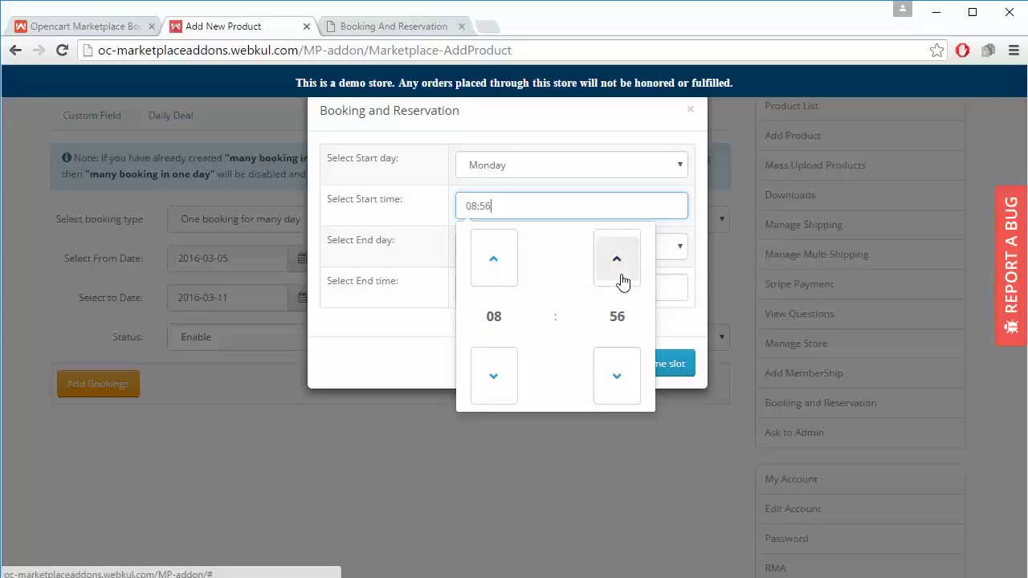
click(623, 280)
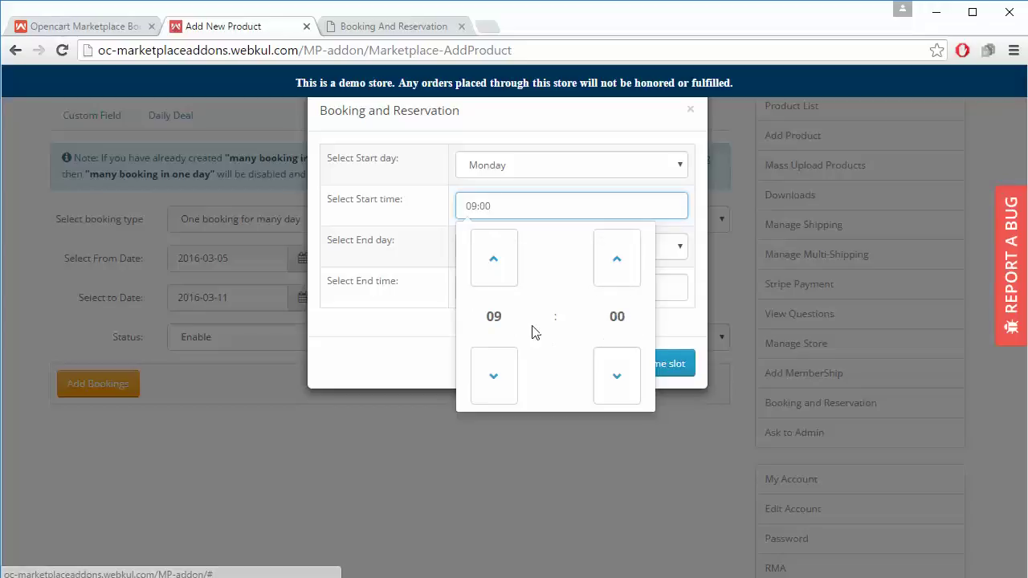
click(505, 285)
click(496, 371)
click(496, 371)
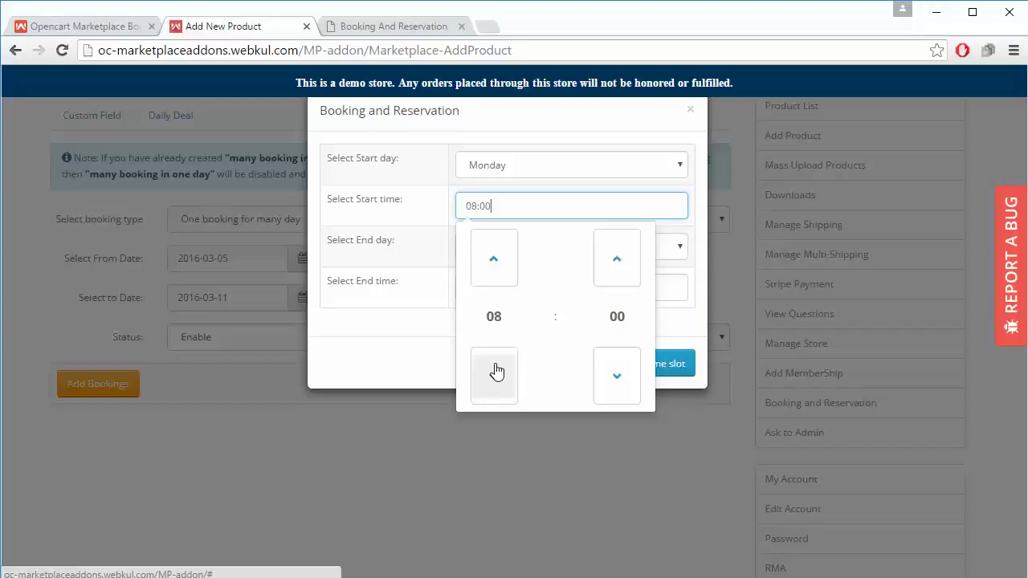
click(404, 347)
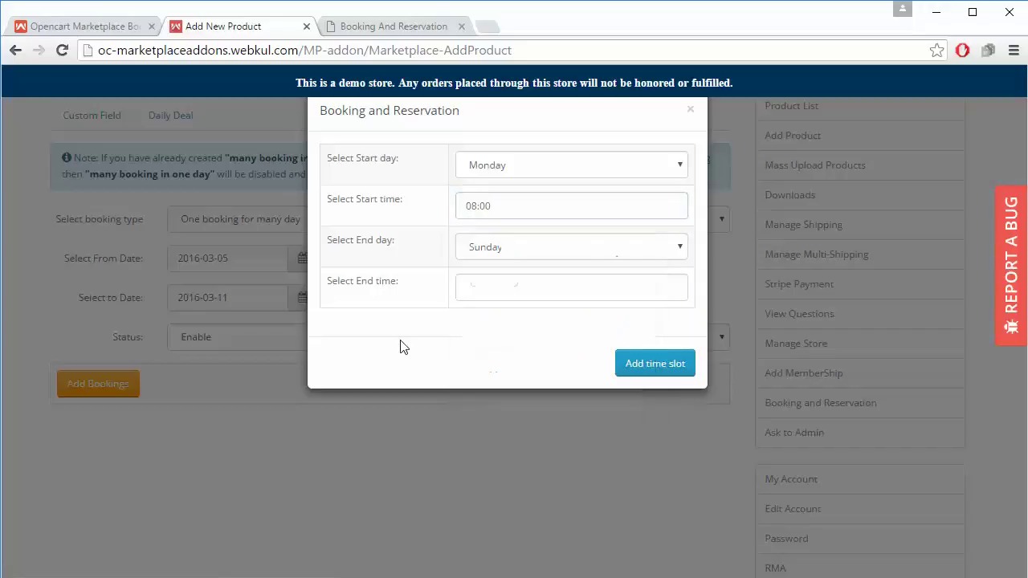
Set the time slot's end day to Friday and end time to 10:00, and add the slot to the bookings
click(577, 251)
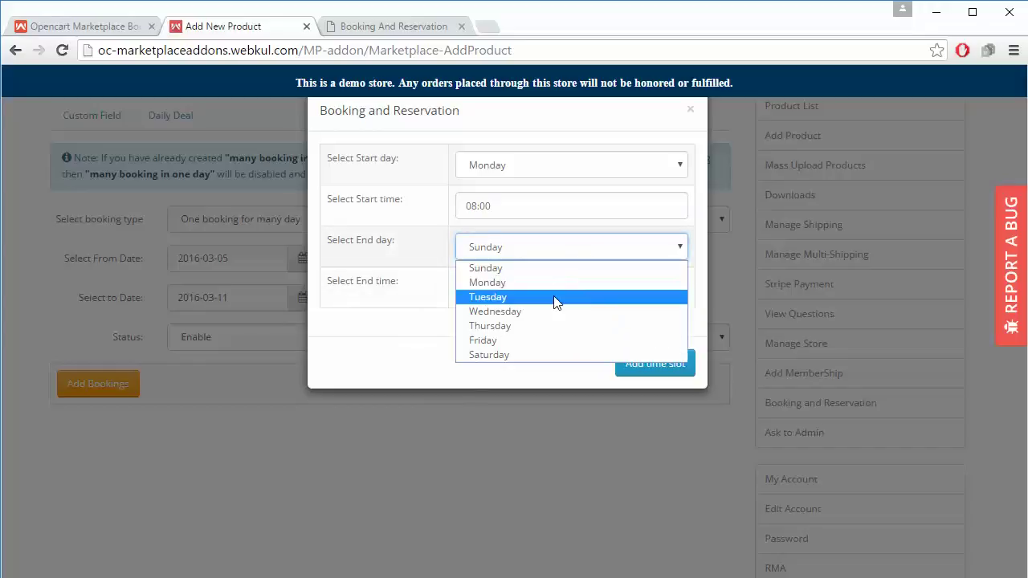
click(532, 341)
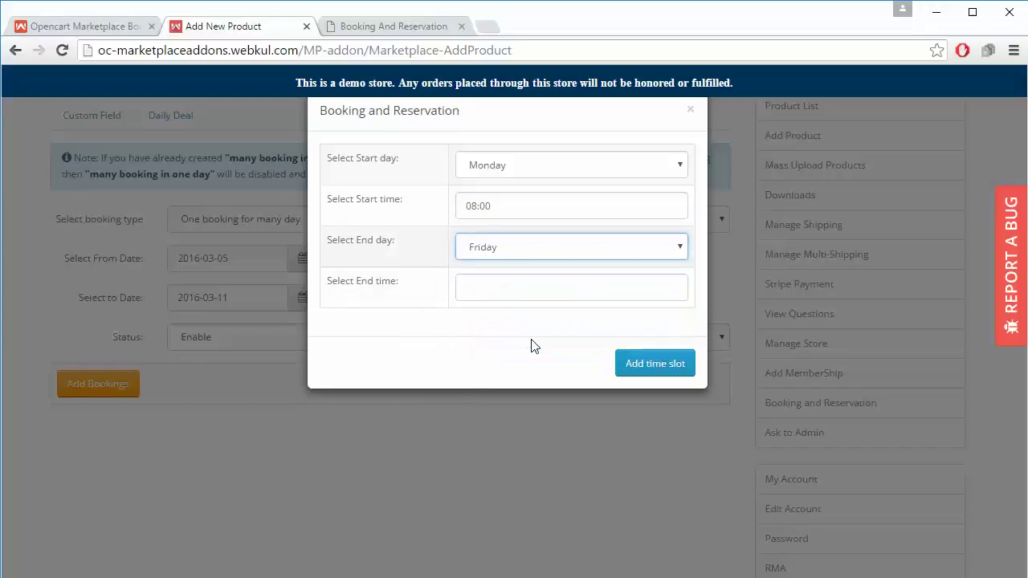
click(468, 290)
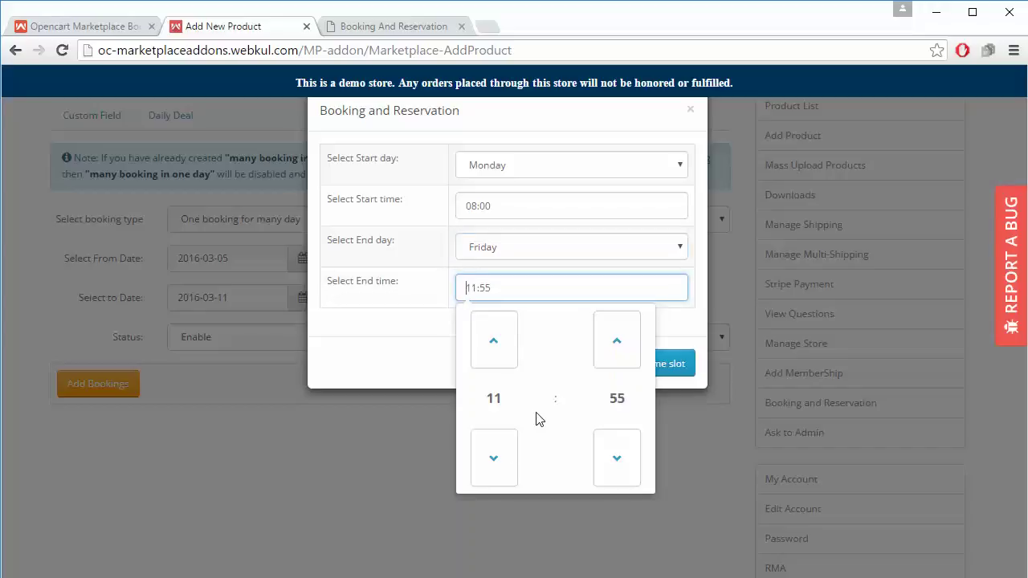
click(494, 339)
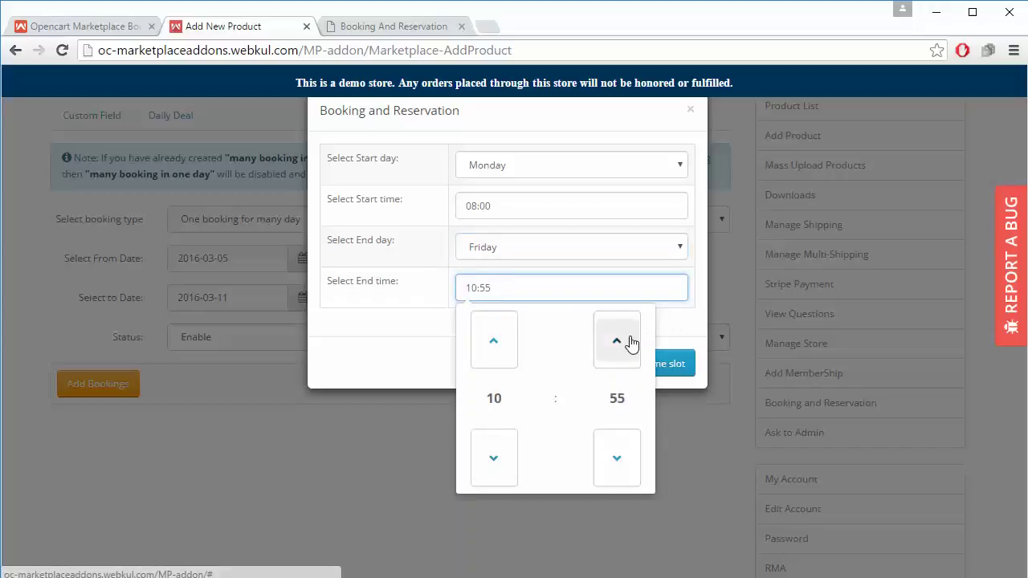
click(619, 356)
click(620, 356)
click(620, 356)
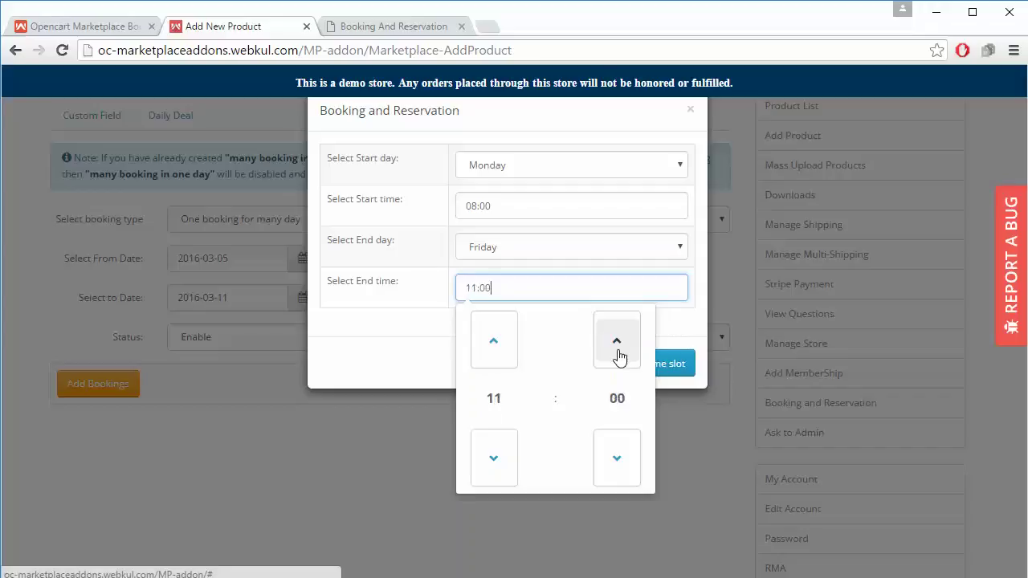
click(494, 459)
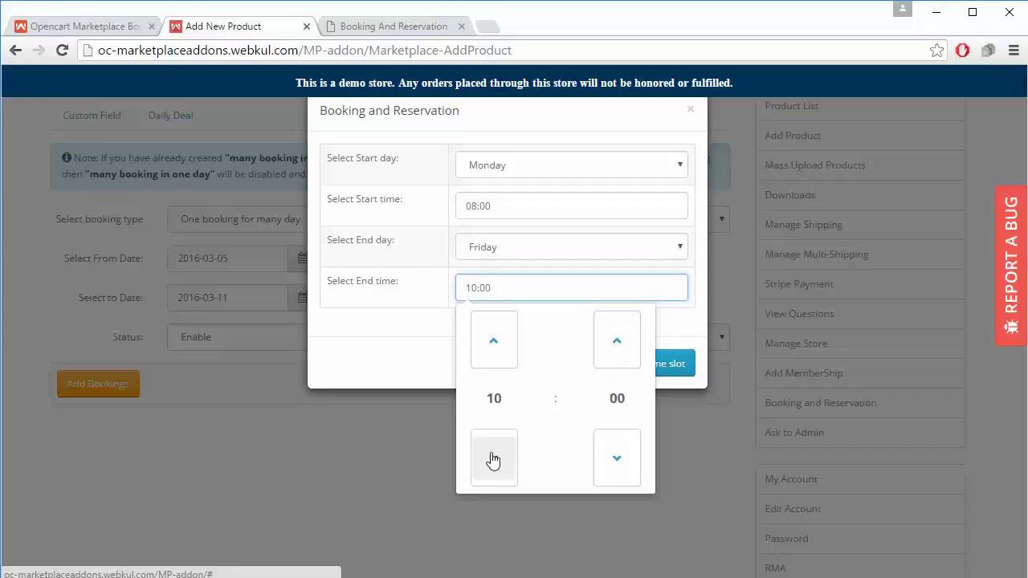
click(397, 351)
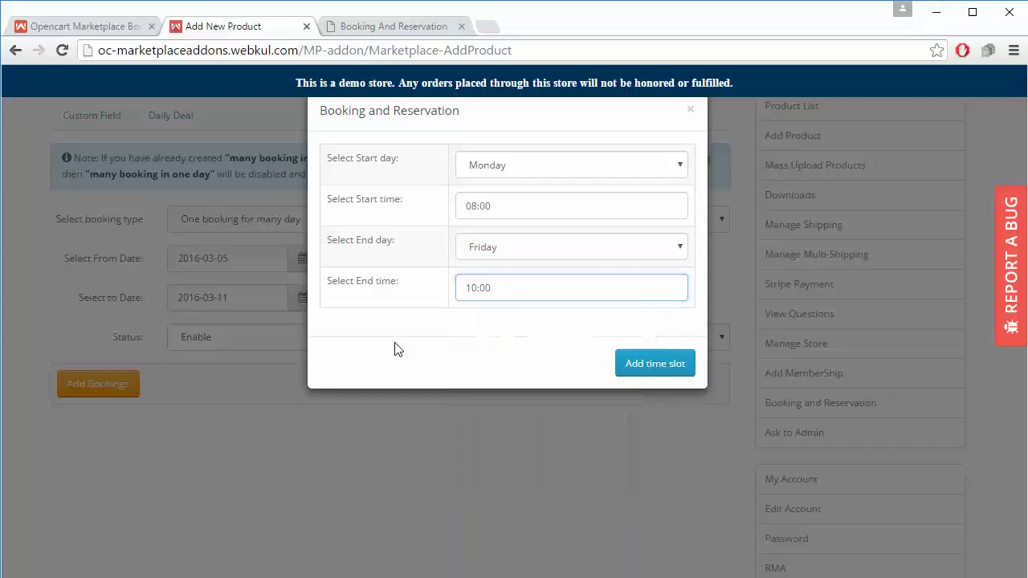
click(647, 371)
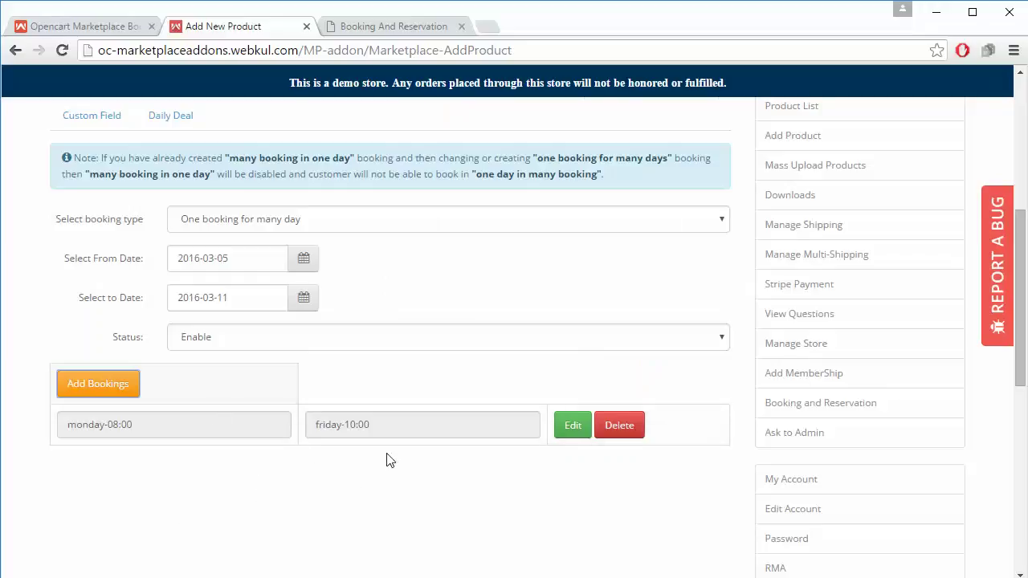
click(103, 392)
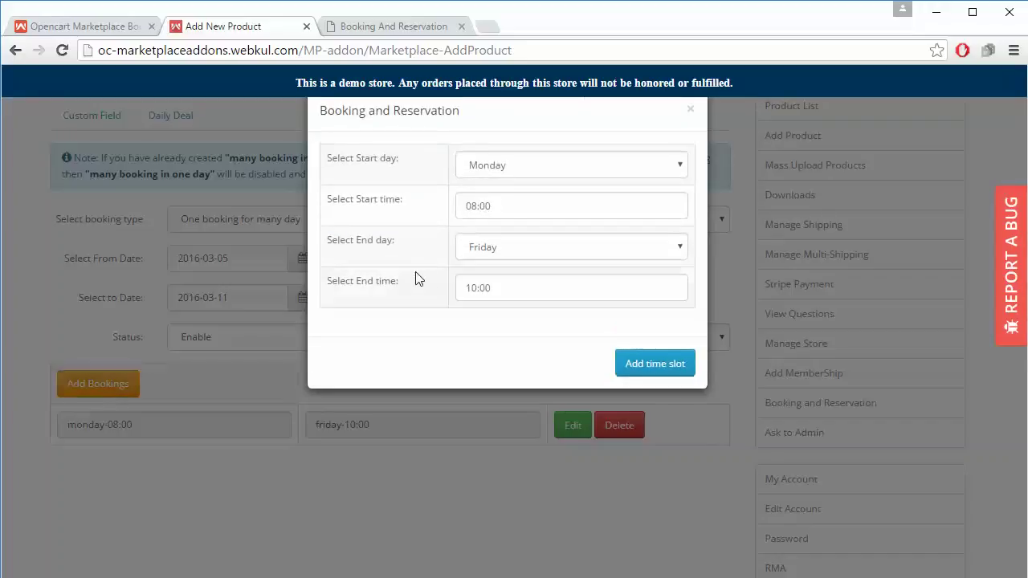
click(530, 172)
click(529, 173)
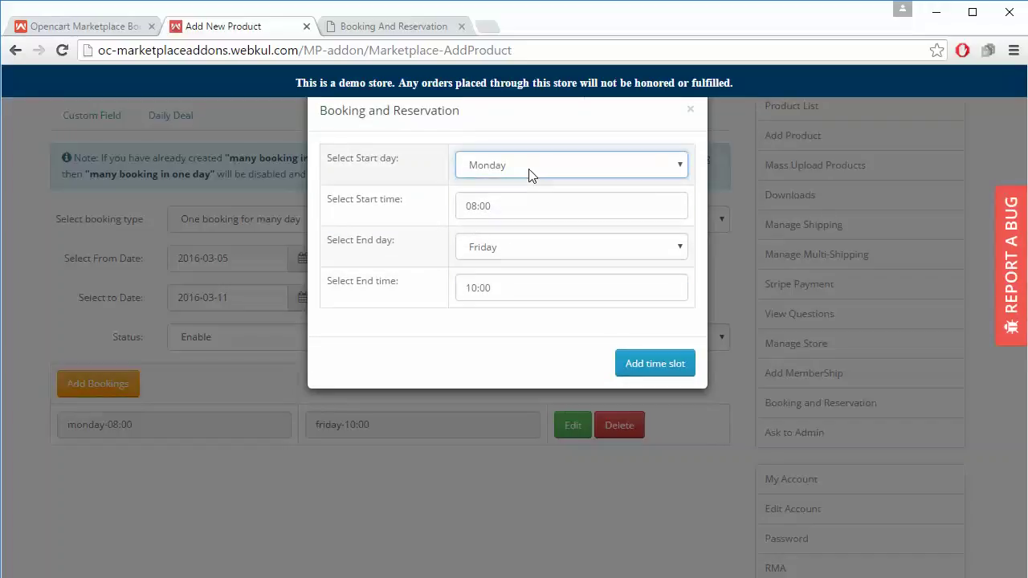
click(521, 252)
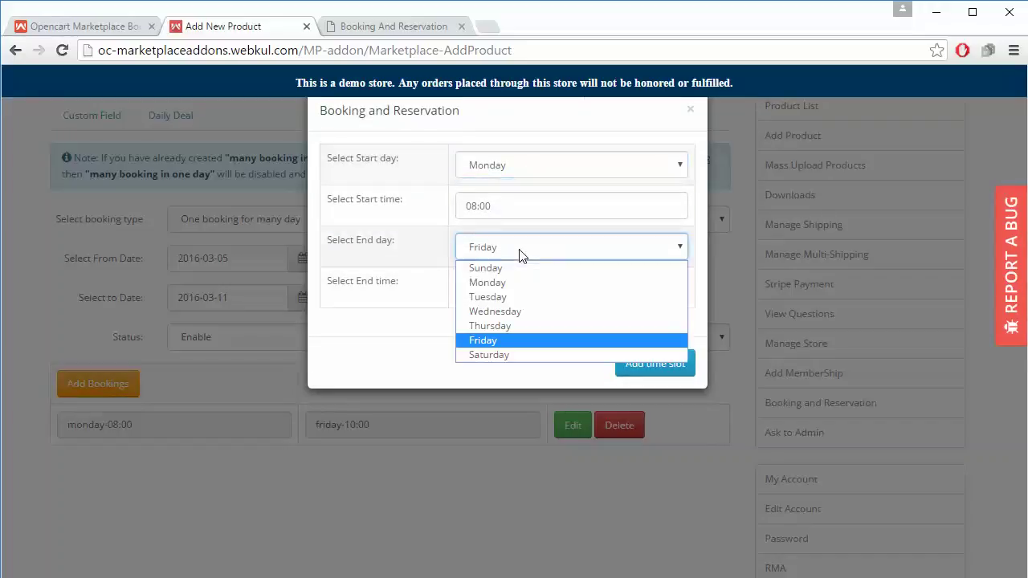
click(502, 302)
click(512, 170)
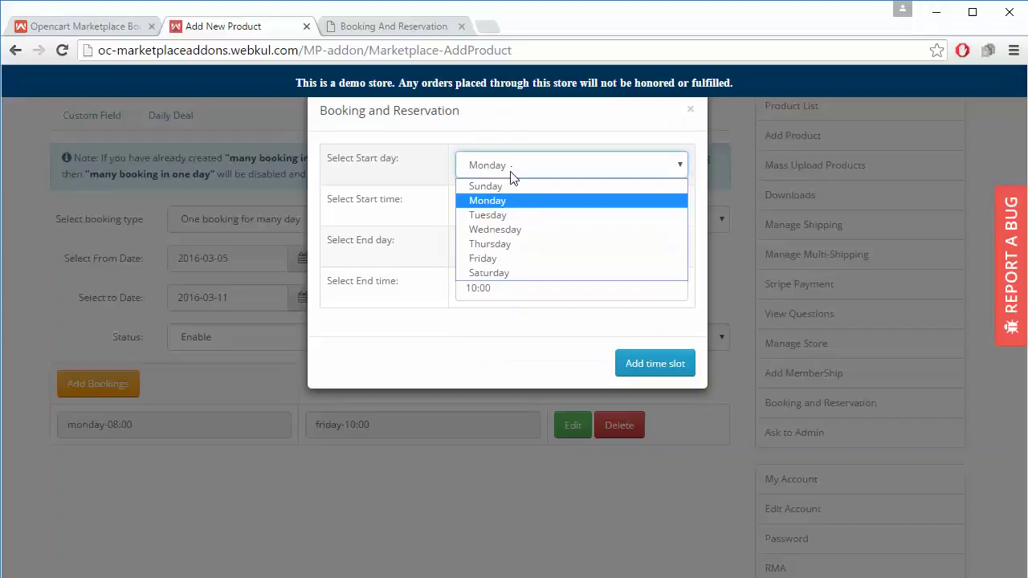
click(496, 245)
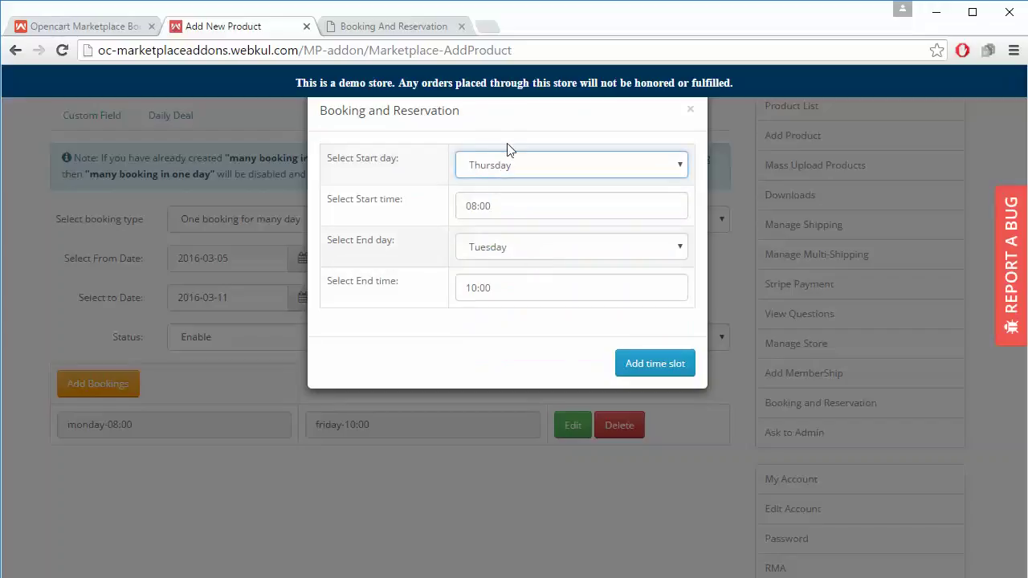
click(525, 252)
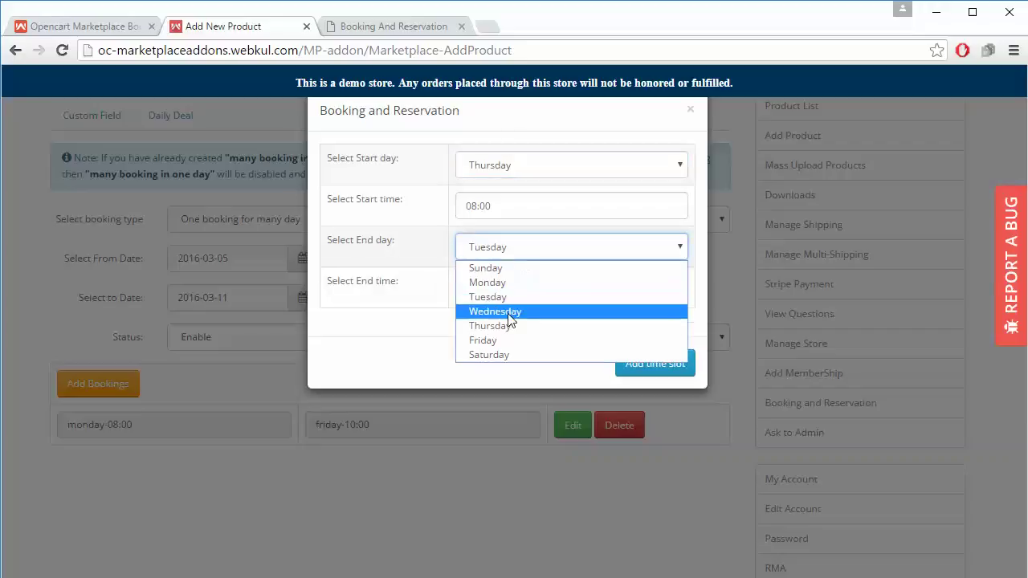
click(506, 341)
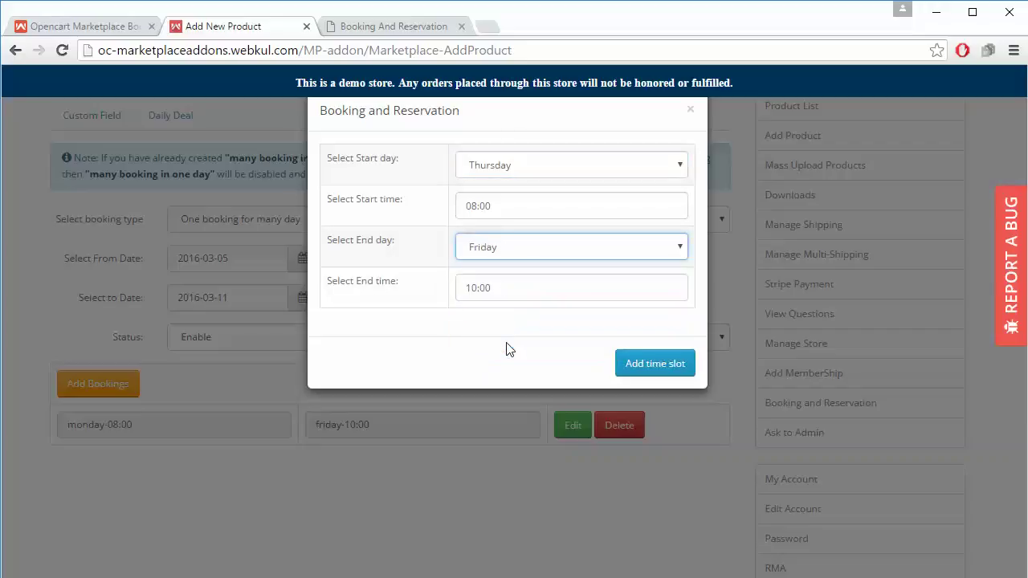
click(692, 111)
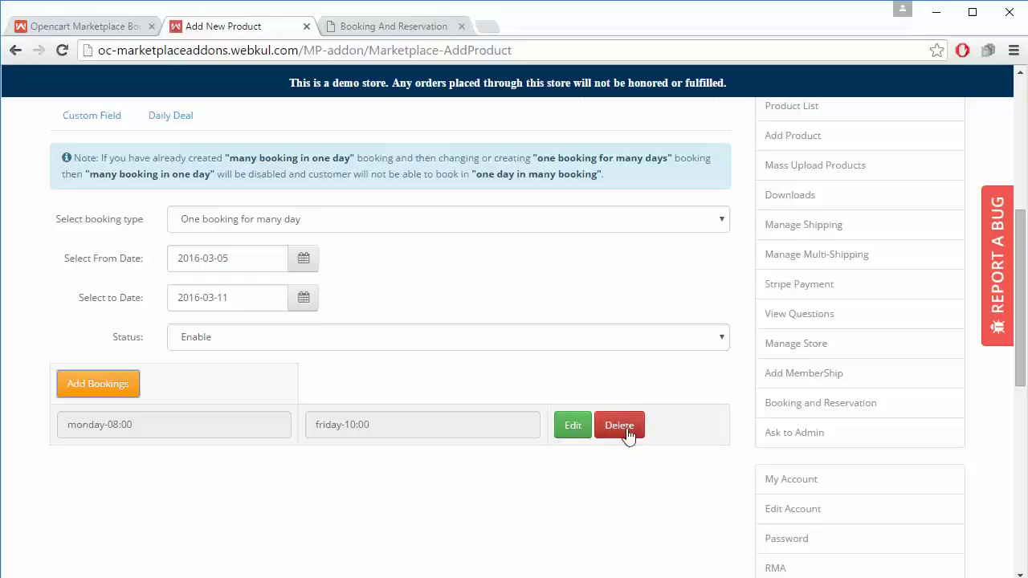
Open the One Booking for Many Days product page from the store's search results for "one booking for many"
scroll(592, 374, up, 4)
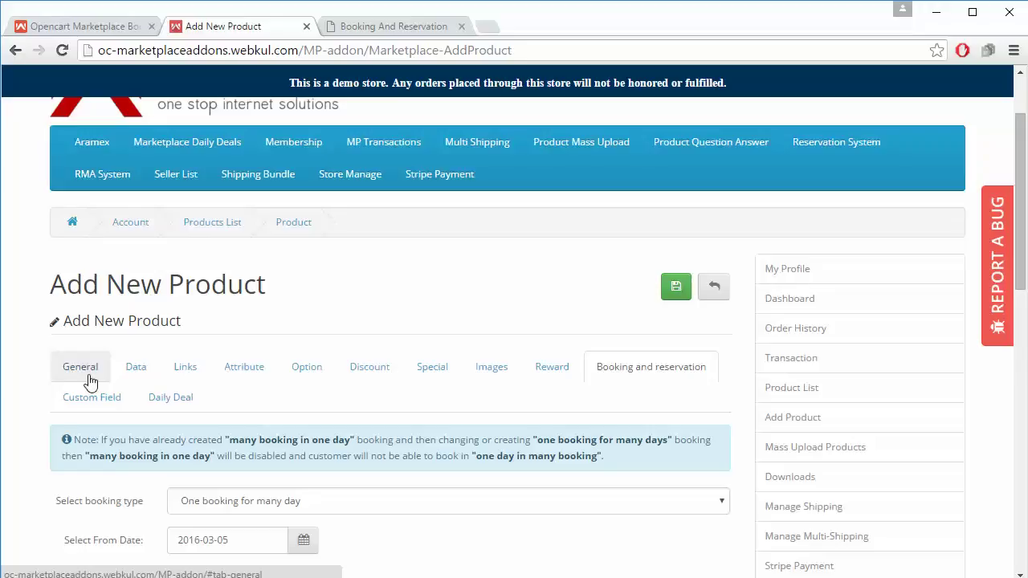
scroll(265, 455, down, 1)
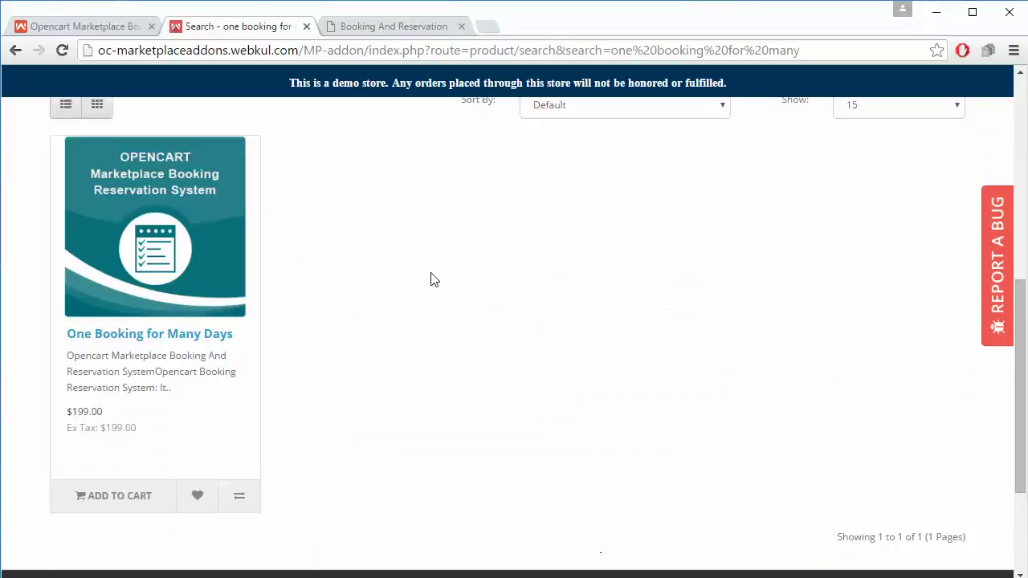
click(152, 248)
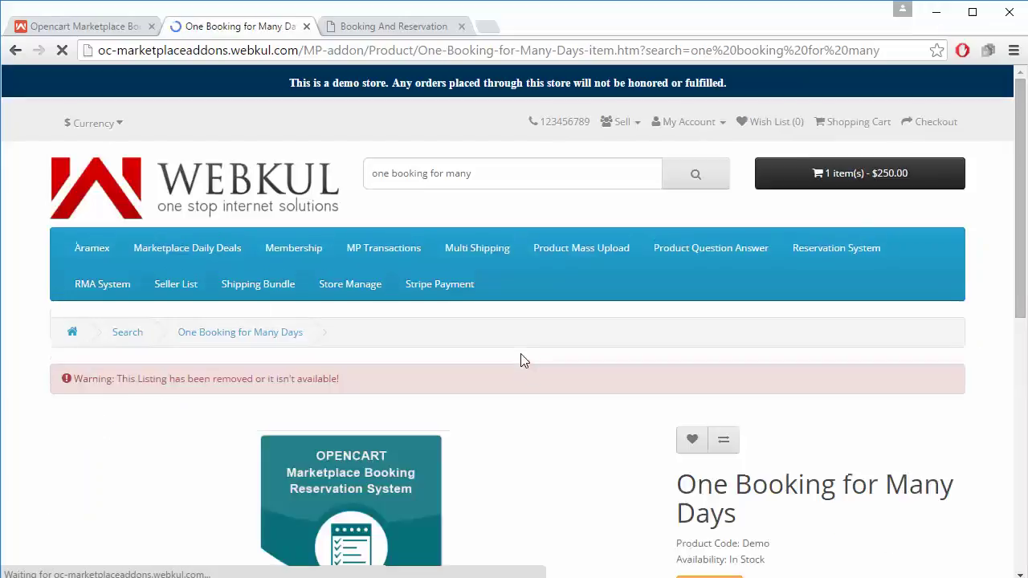
scroll(546, 486, down, 4)
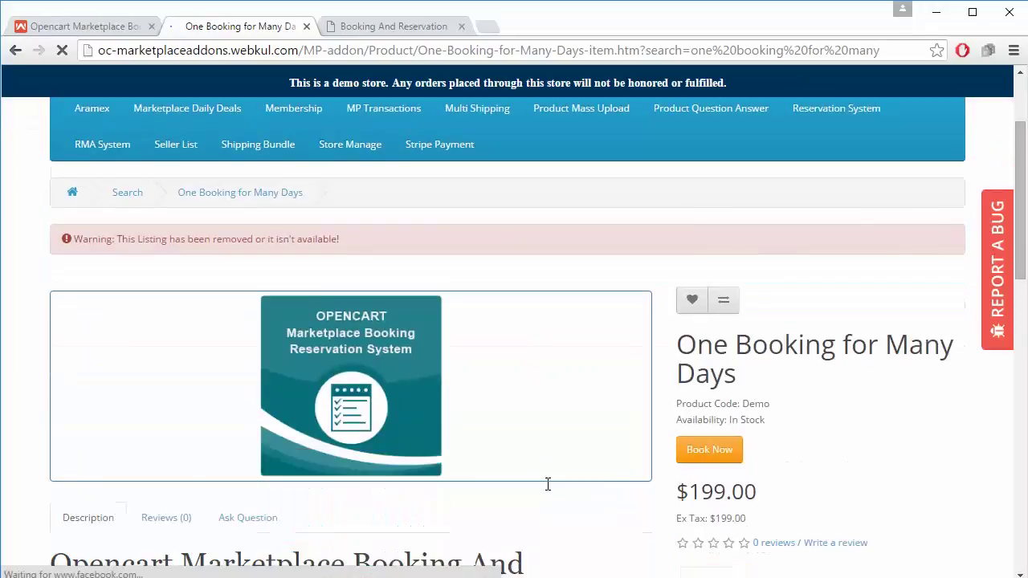
scroll(498, 388, up, 2)
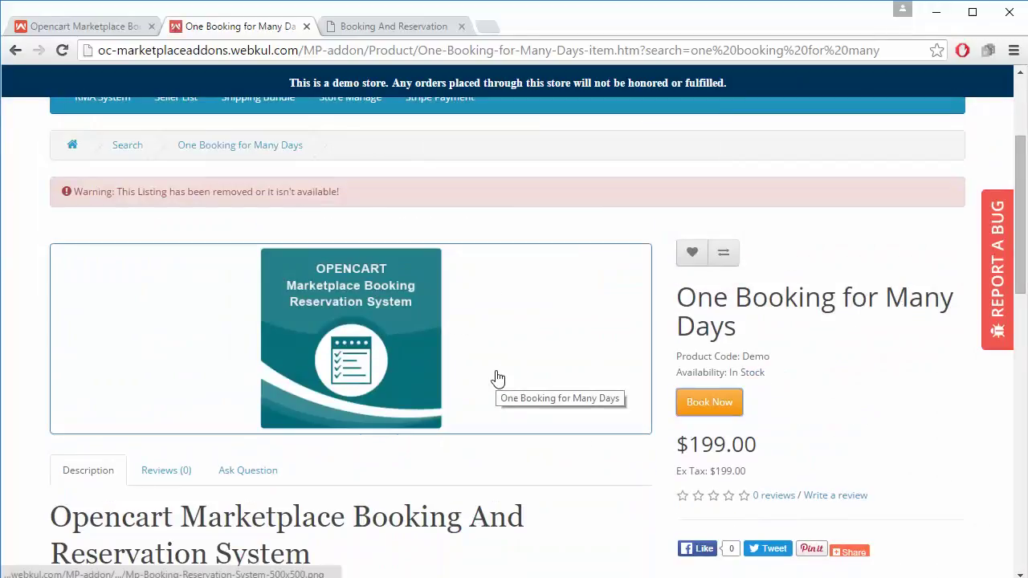
Browse the product's bookable slots and add the Wednesday 24-Feb-2016 (09:00:00) to Thursday 25-Feb-2016 (17:00:00) slot to the cart
click(708, 404)
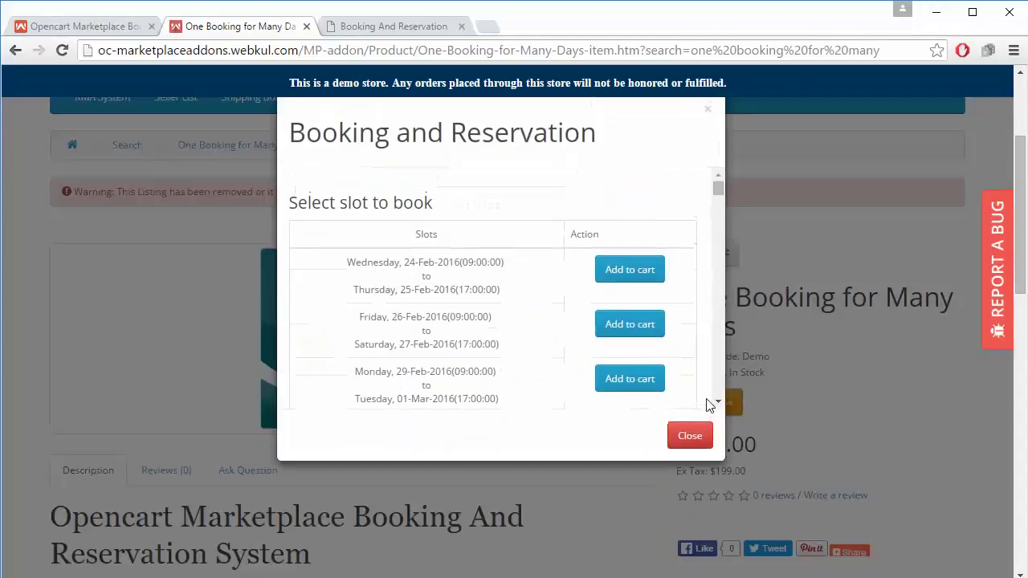
scroll(424, 339, down, 2)
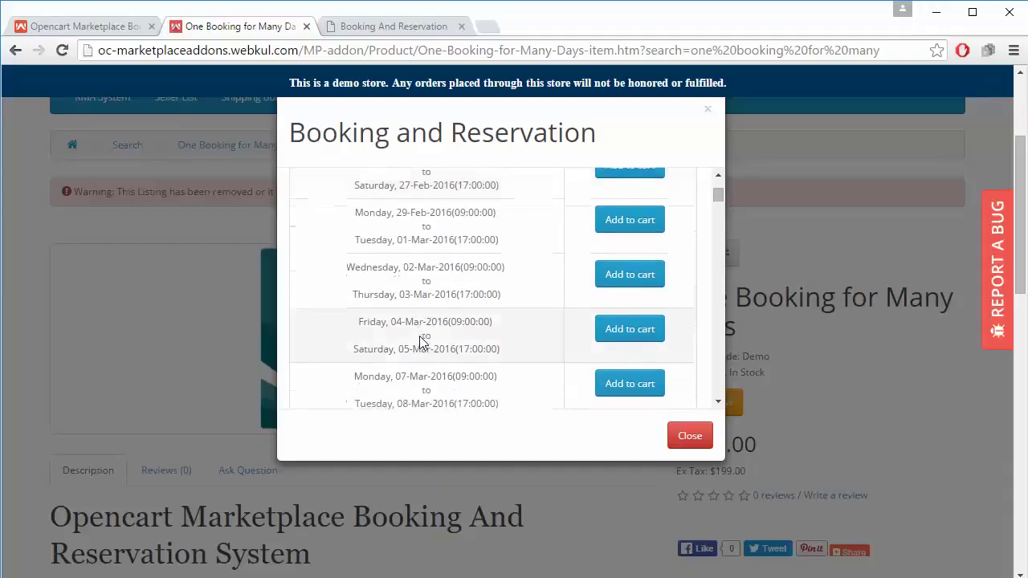
scroll(424, 340, up, 2)
scroll(421, 341, up, 2)
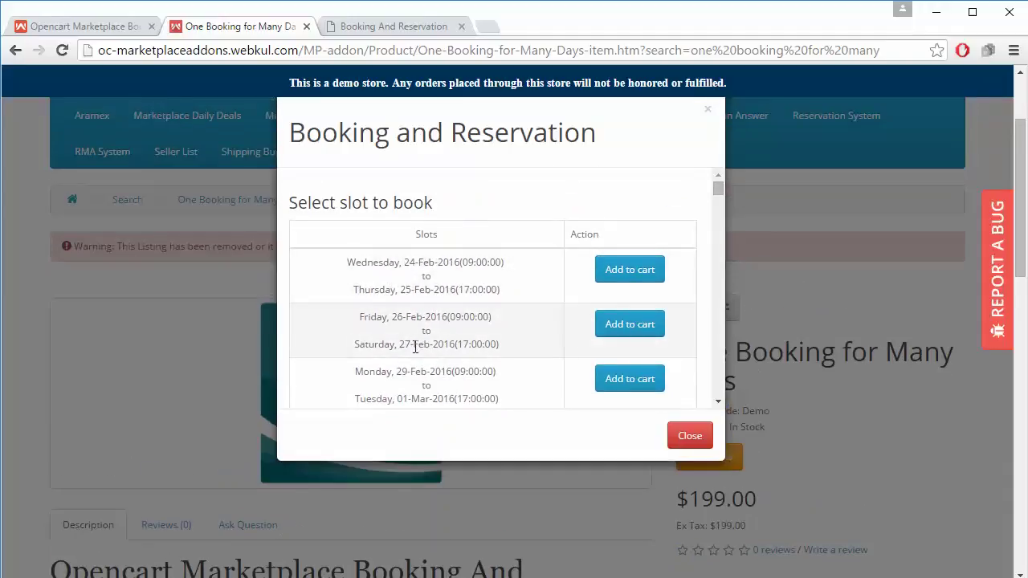
scroll(438, 369, down, 3)
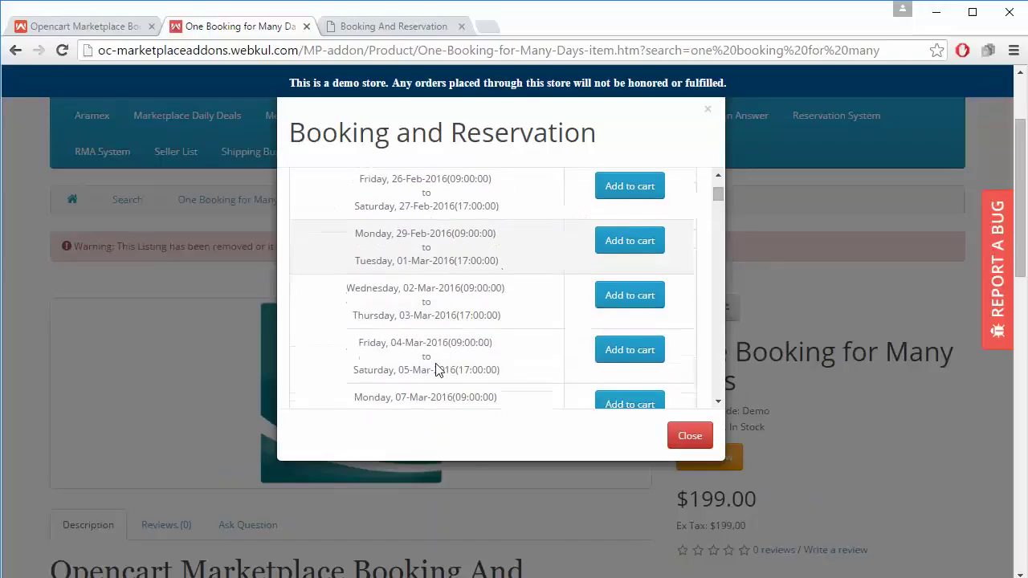
scroll(437, 370, down, 4)
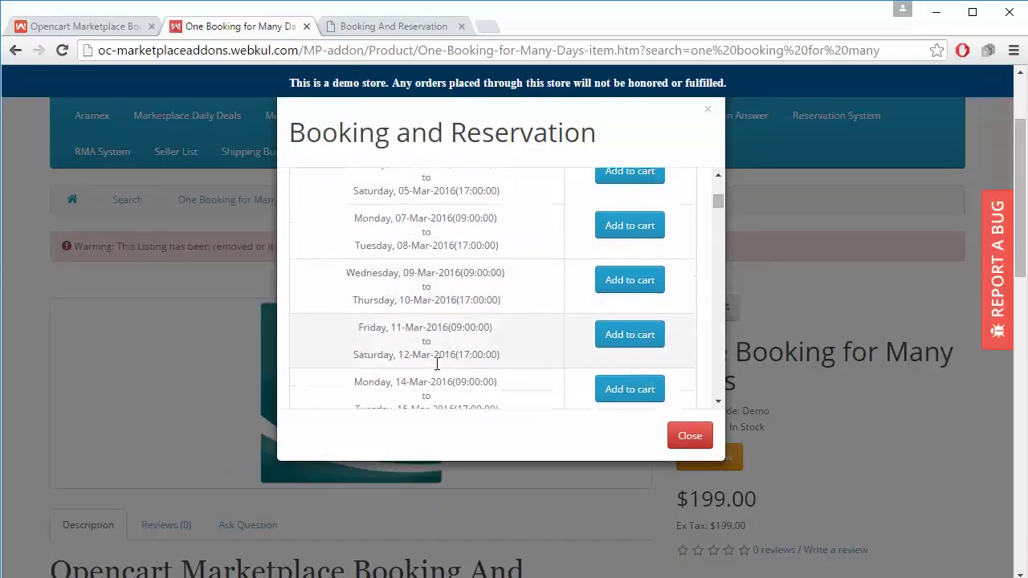
scroll(437, 366, down, 7)
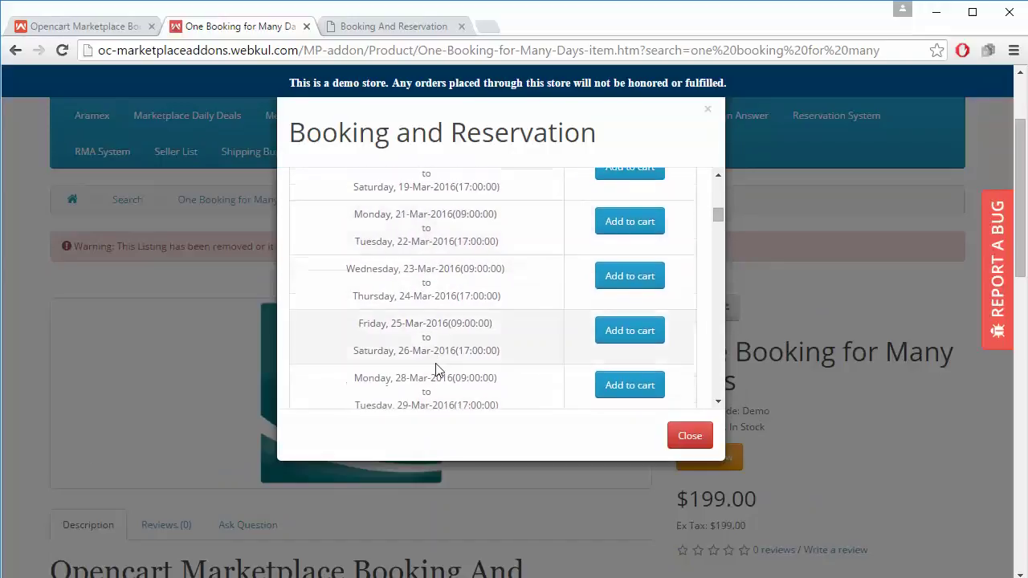
scroll(437, 369, down, 5)
scroll(438, 372, up, 12)
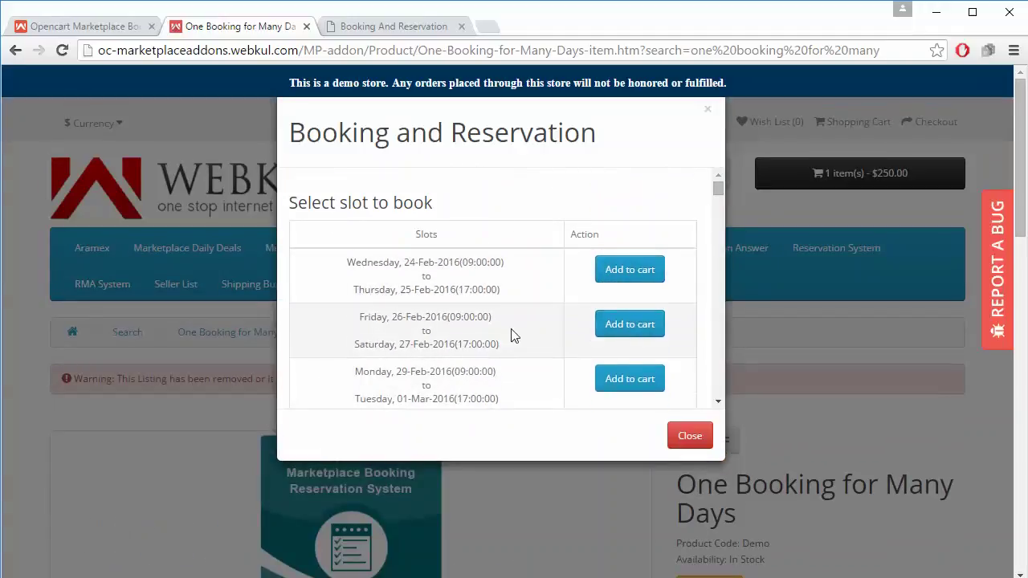
scroll(514, 336, down, 1)
scroll(509, 335, up, 1)
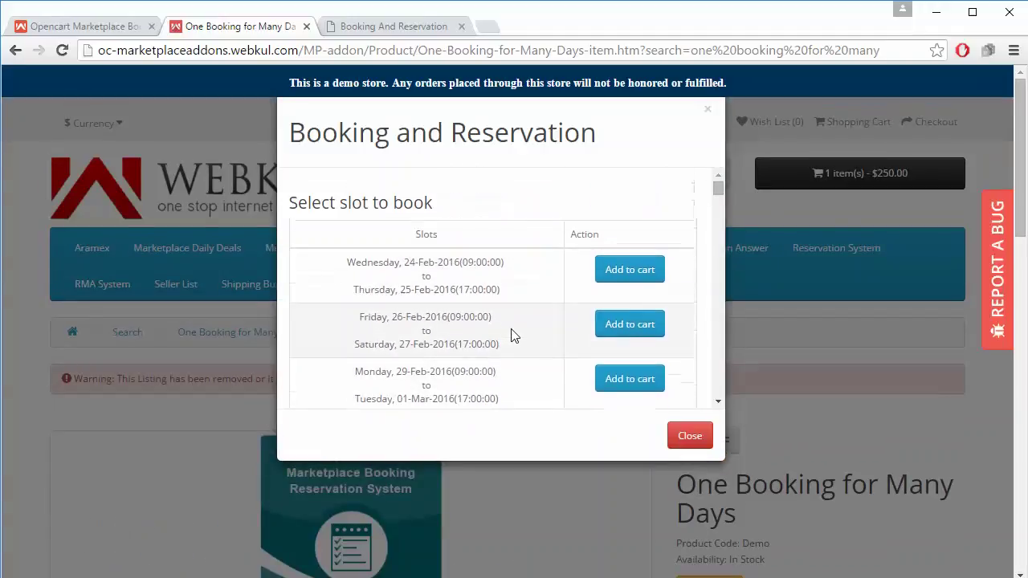
click(625, 270)
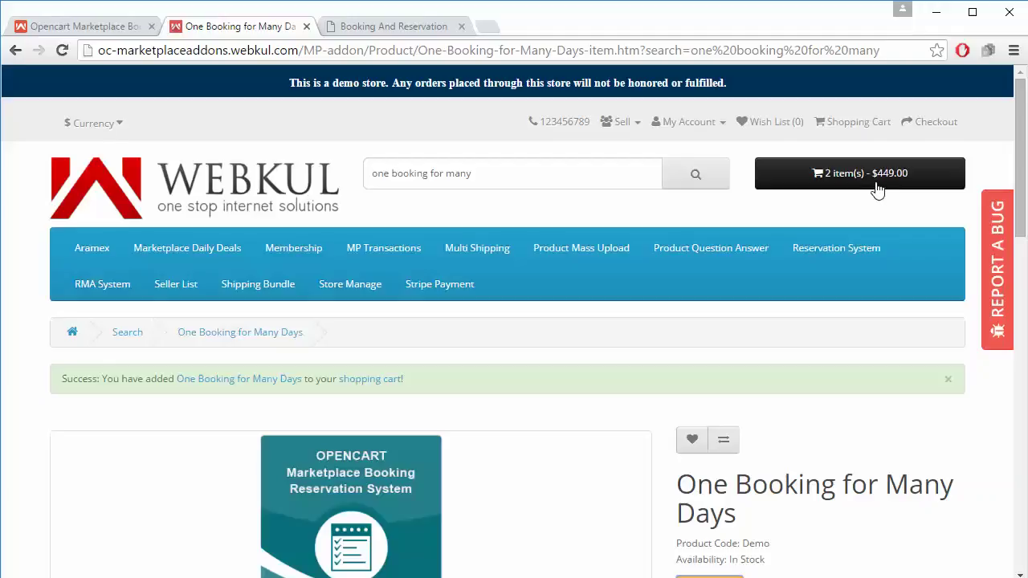
Remove the RMA System product from the cart and reopen the cart summary with the booking
click(878, 186)
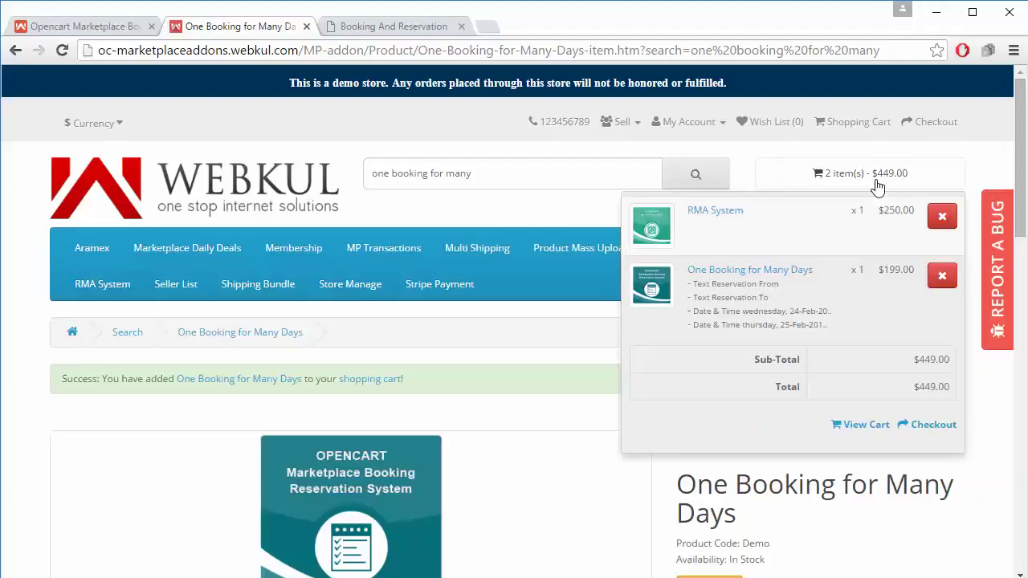
click(942, 217)
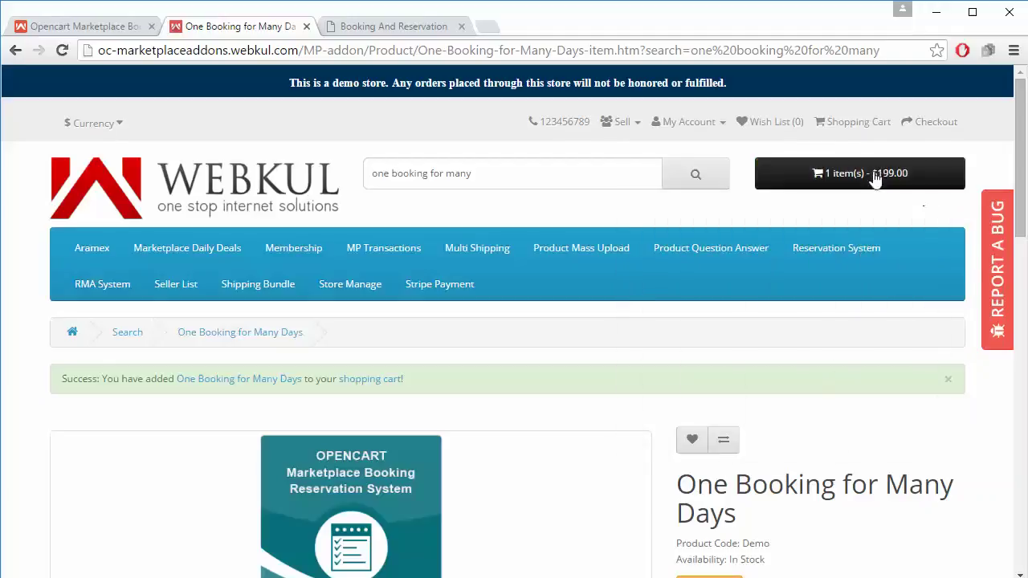
click(808, 175)
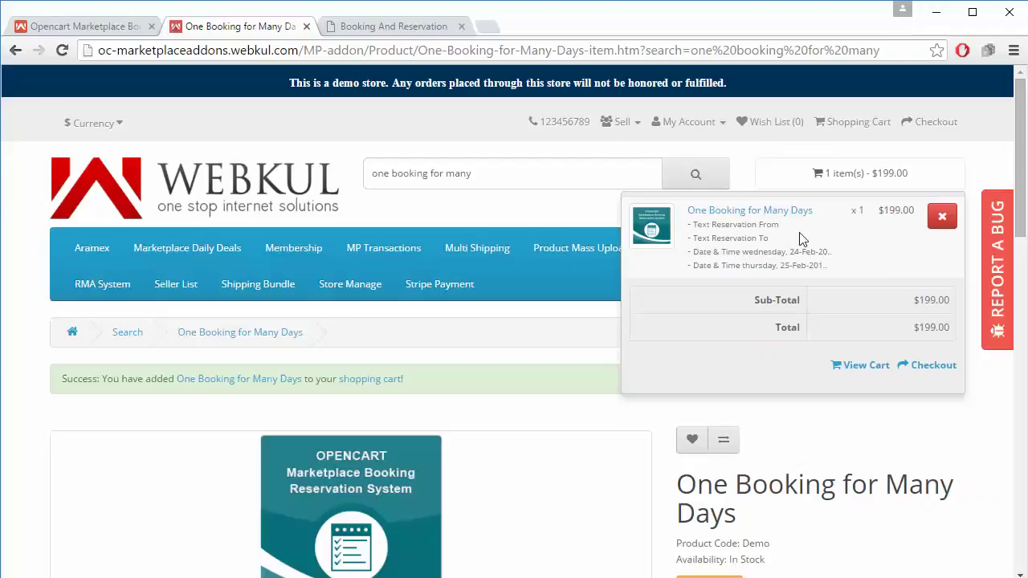
Check out the booking using the existing billing address, and confirm the order
click(917, 372)
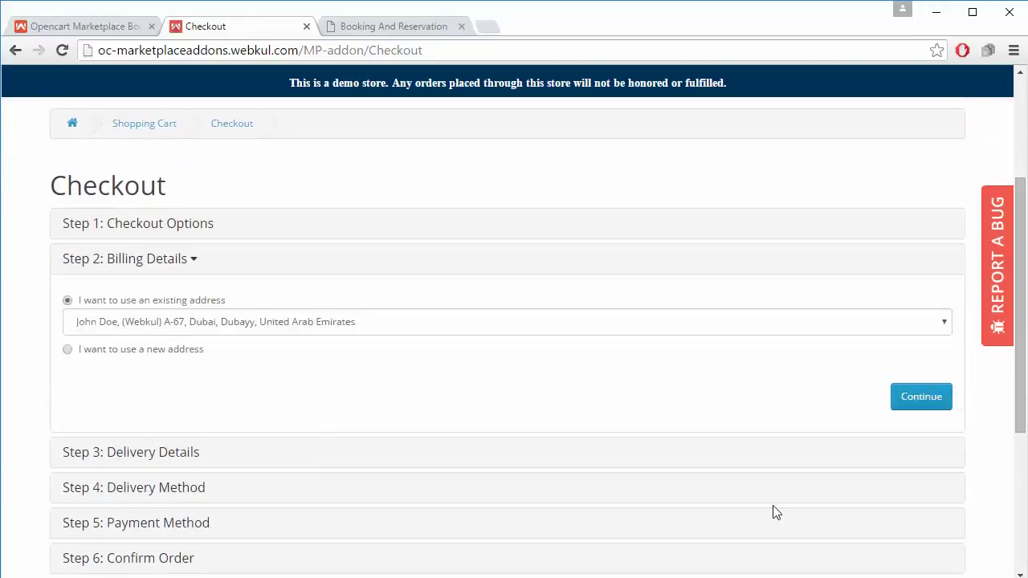
click(936, 402)
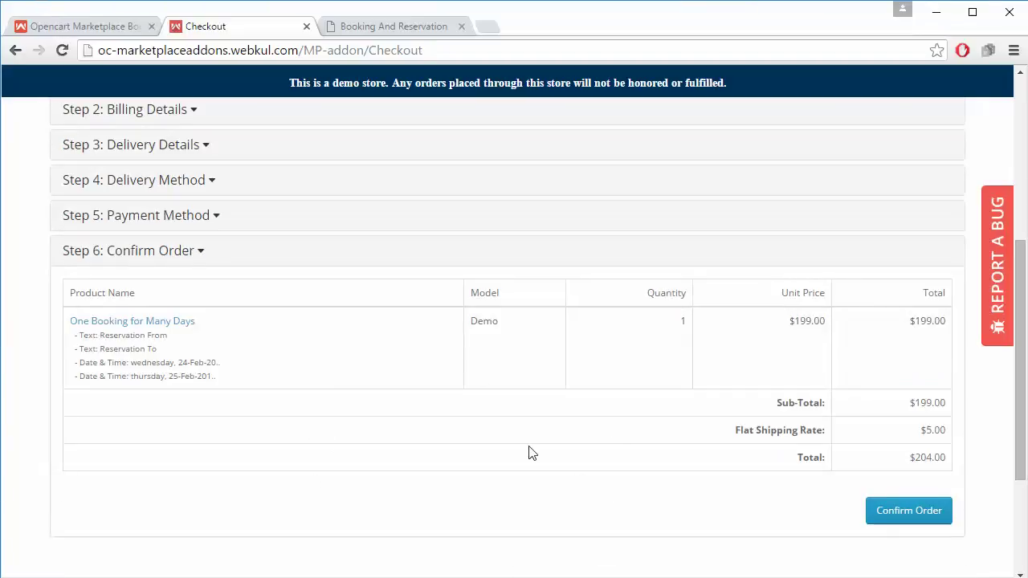
scroll(528, 452, down, 1)
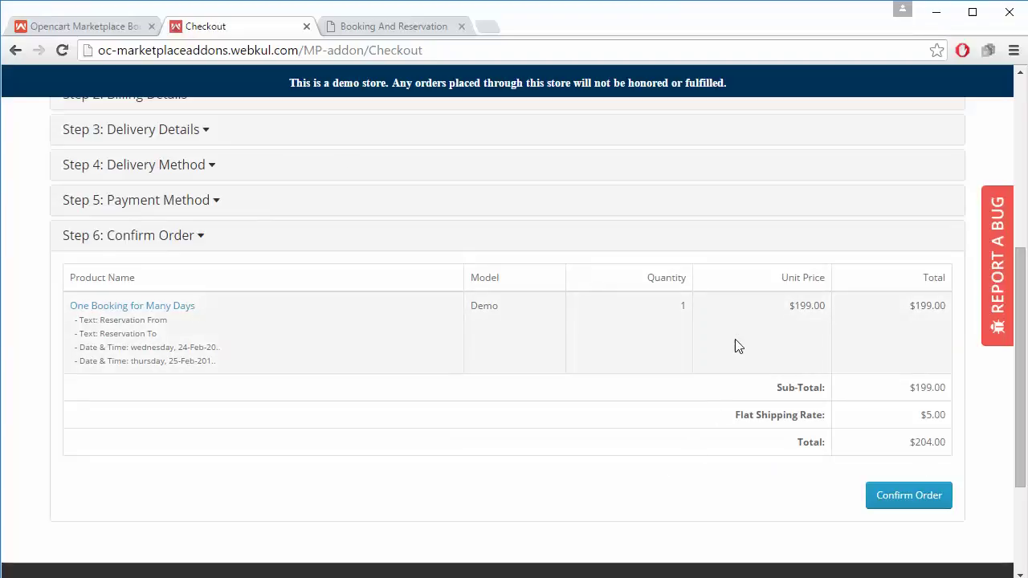
click(902, 494)
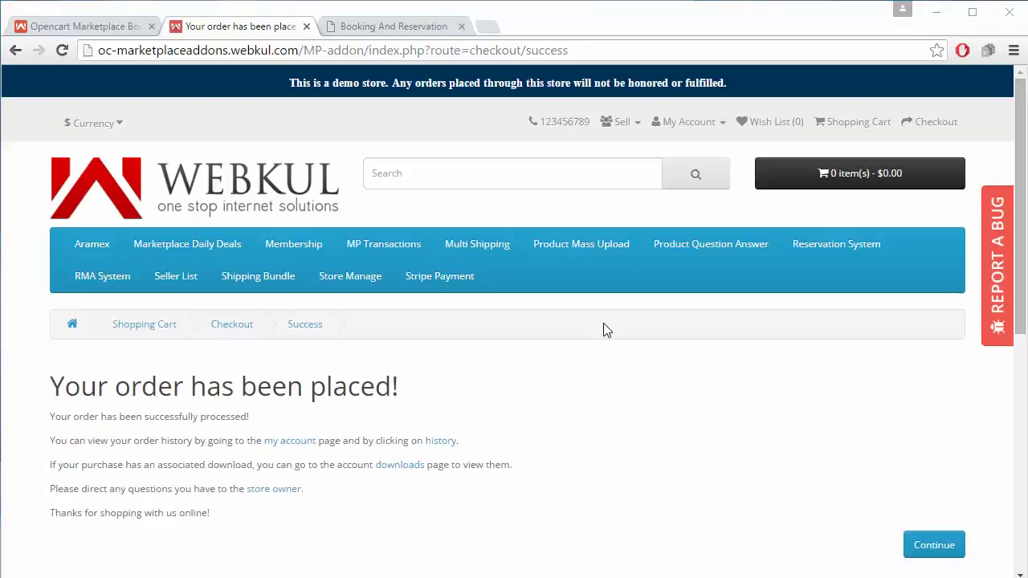
Search the store for "one booking" and look through the matching products
click(398, 166)
text(one booking)
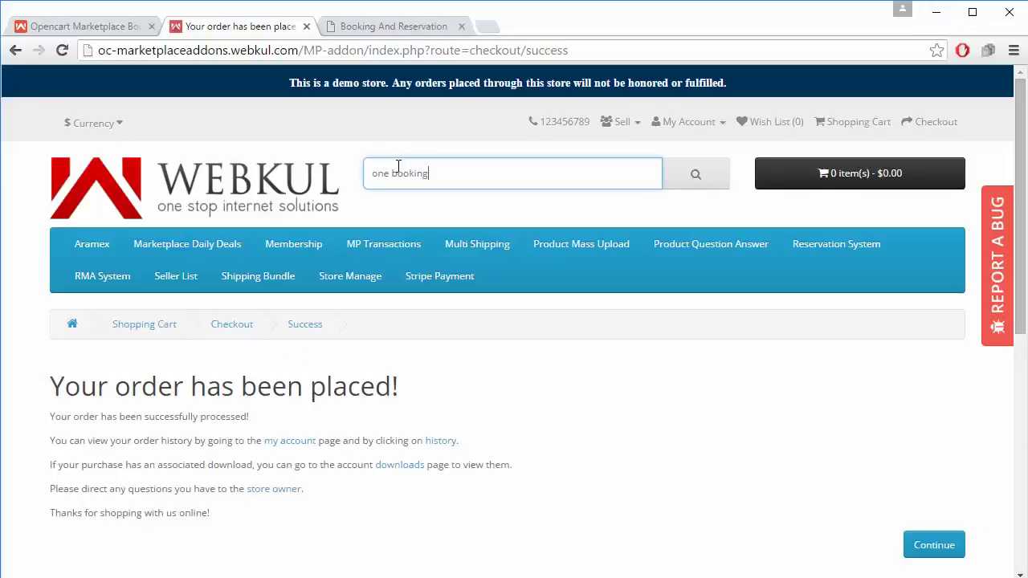
key(Return)
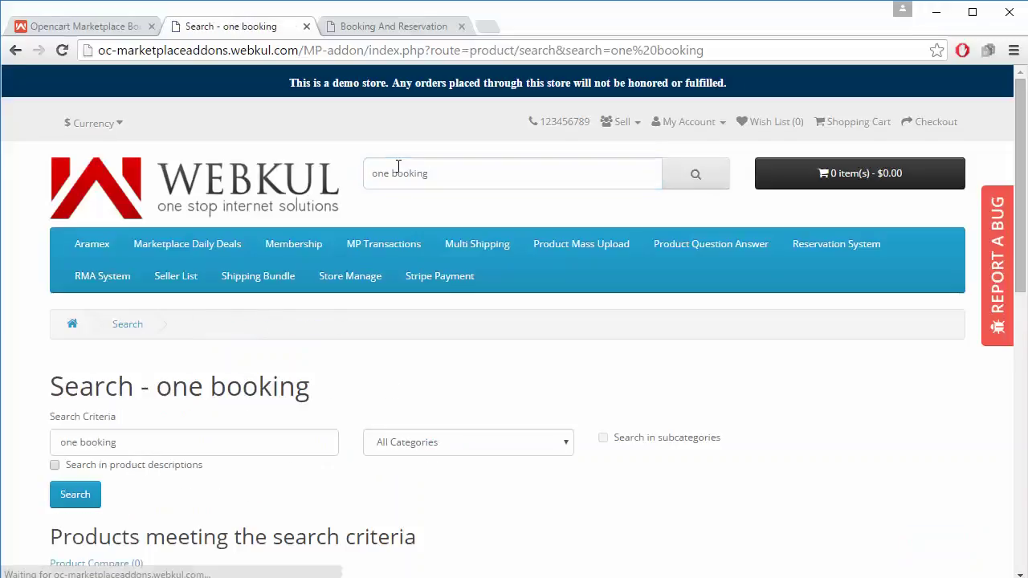
scroll(273, 466, down, 4)
scroll(273, 466, down, 1)
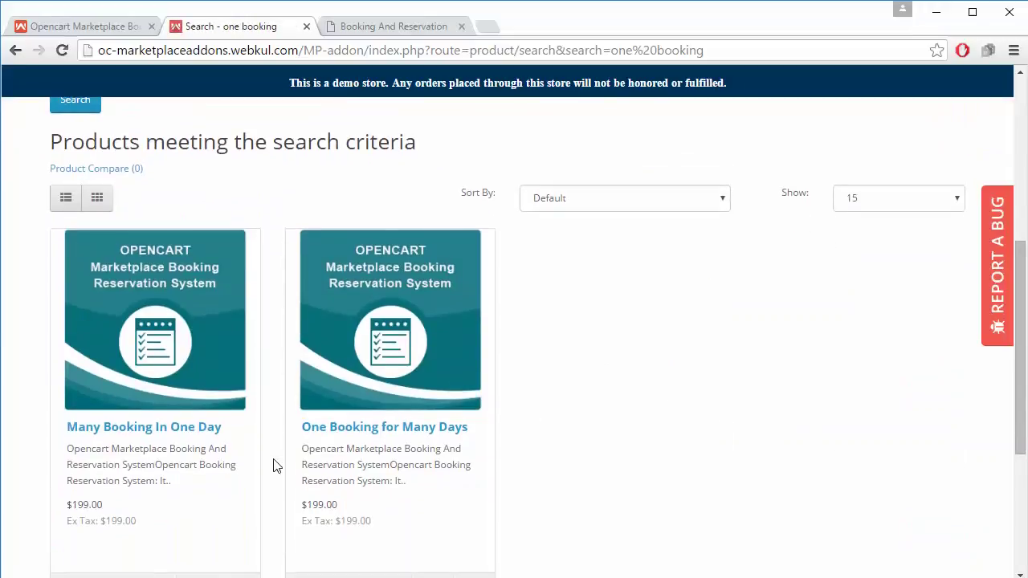
Open the One Booking for Many Days product and display its booking slots to check the 24-Feb-2016 slot
click(337, 352)
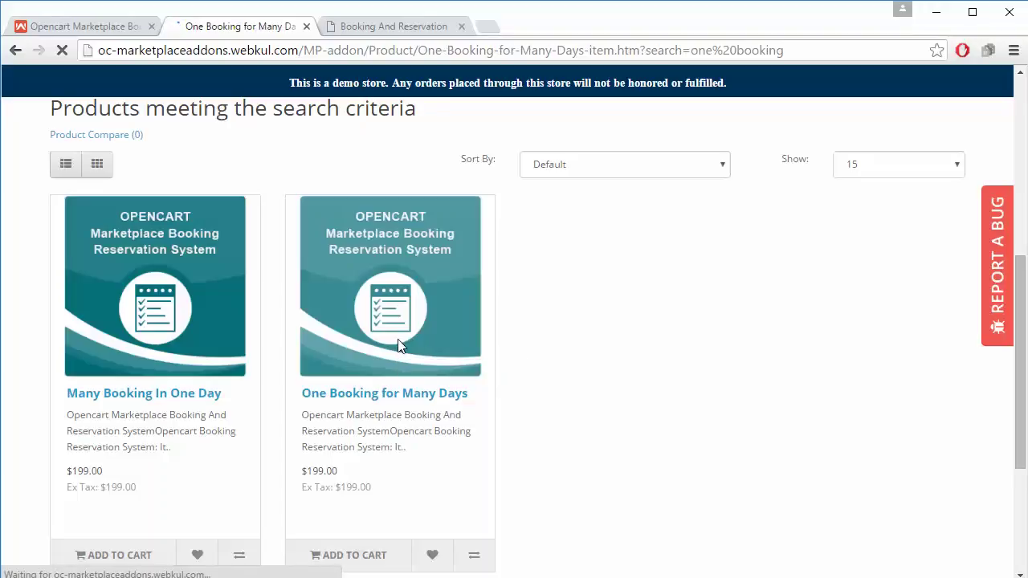
scroll(595, 489, down, 2)
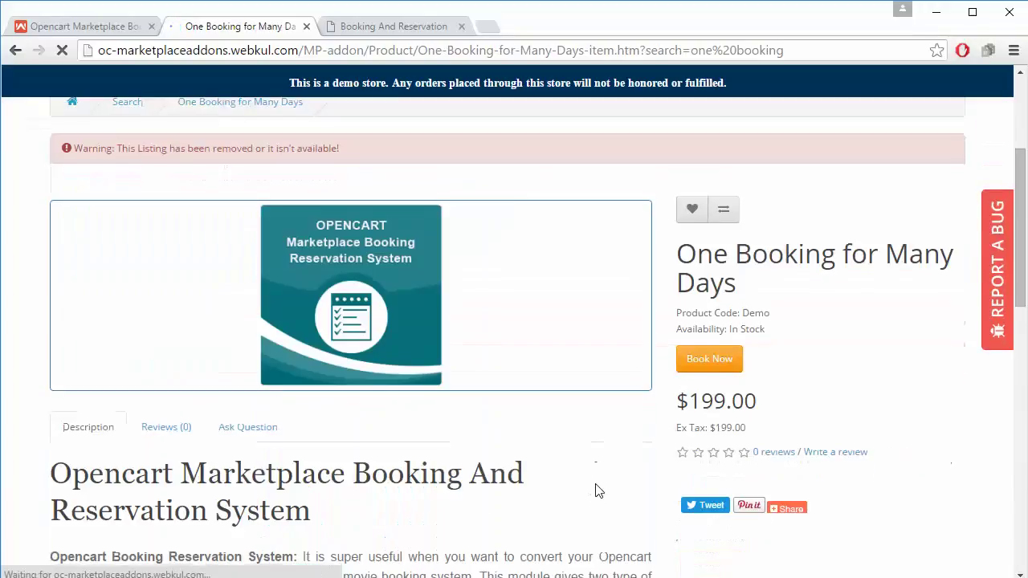
click(697, 362)
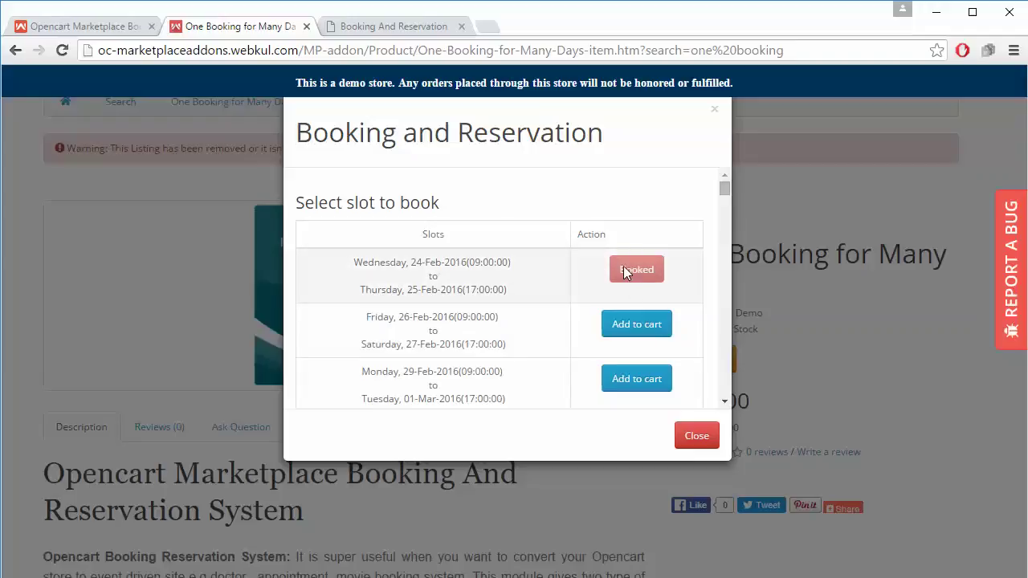
Close the booking slot list and open the form for adding a new product from the customer account page
click(715, 111)
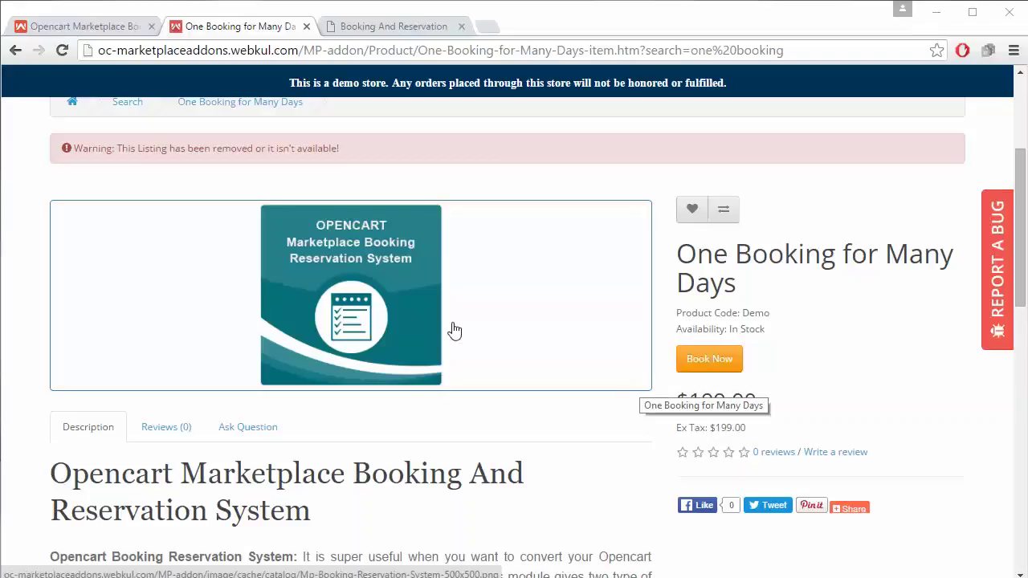
scroll(454, 329, up, 3)
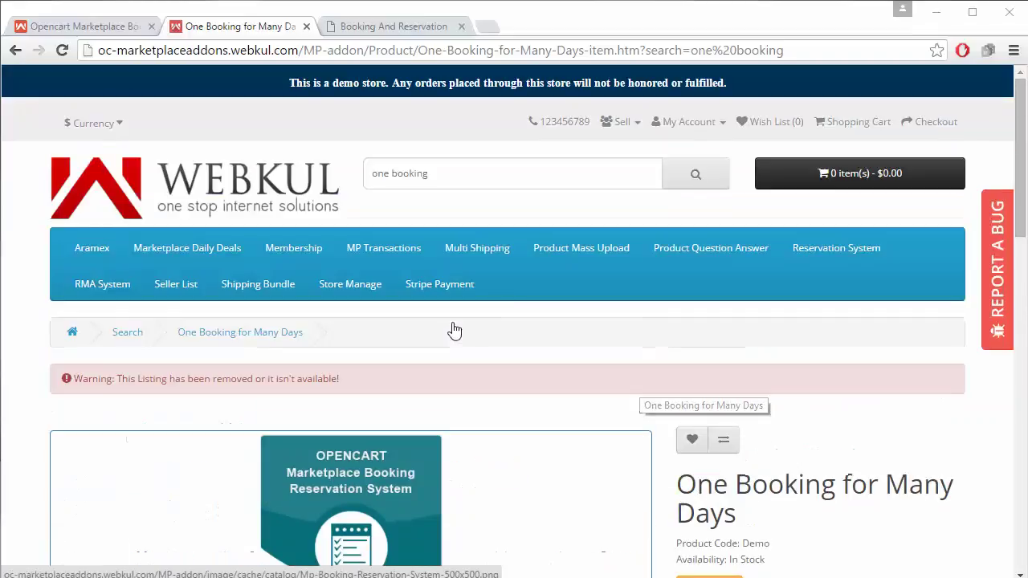
click(689, 123)
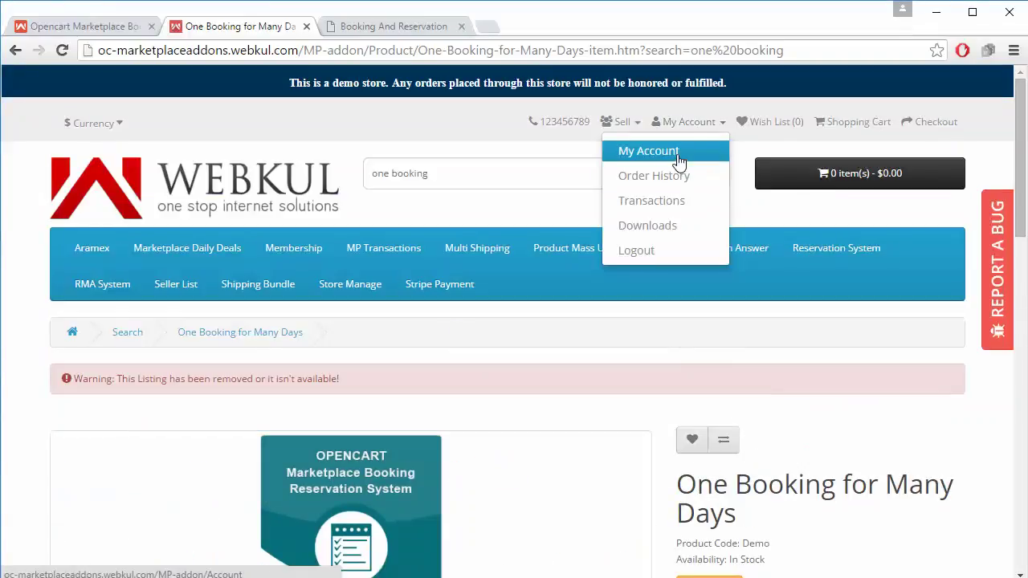
click(635, 152)
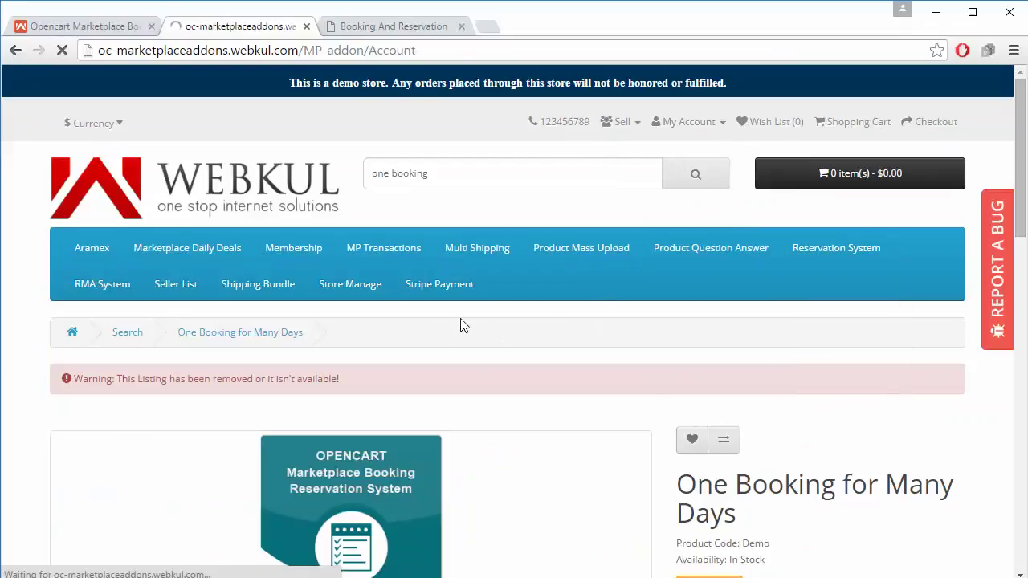
scroll(661, 449, down, 1)
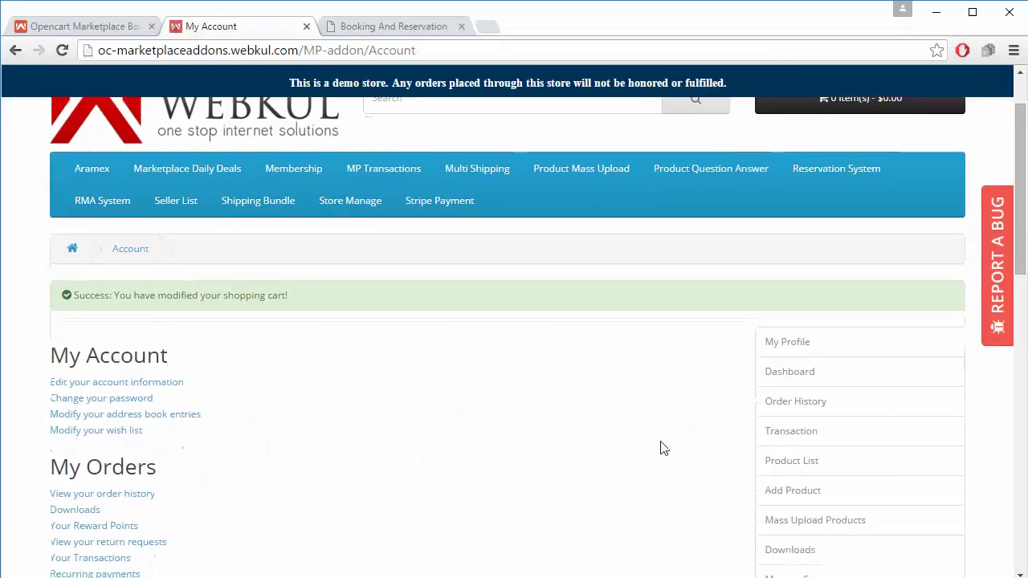
click(797, 490)
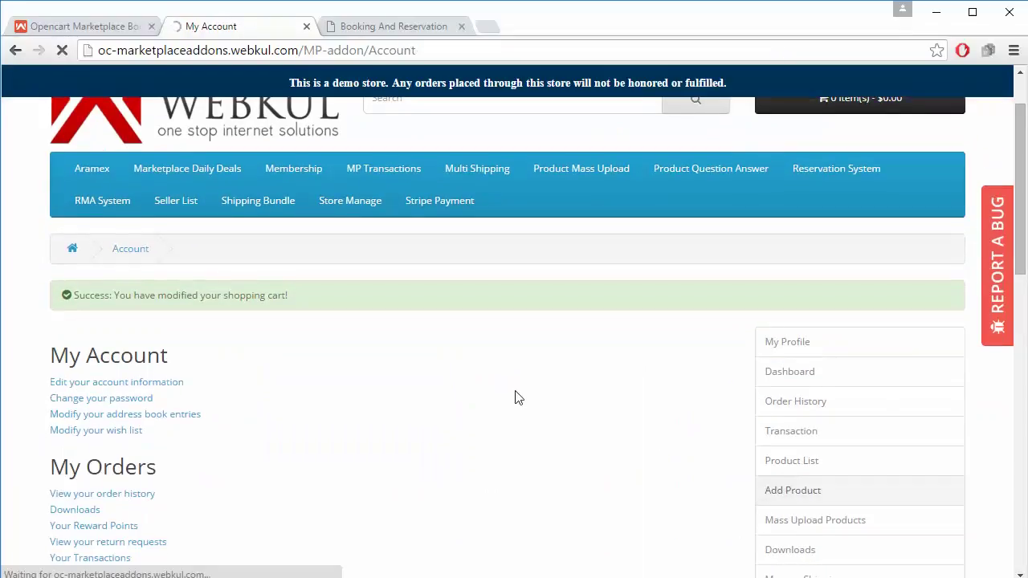
Display the new product's booking and reservation settings and choose the booking type "Many booking in one day"
scroll(518, 398, down, 3)
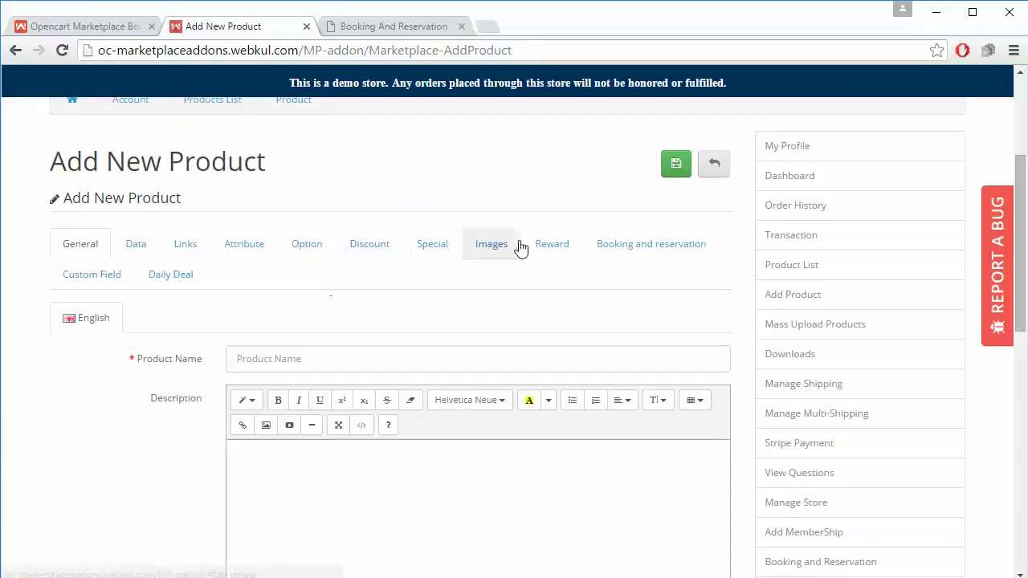
click(671, 261)
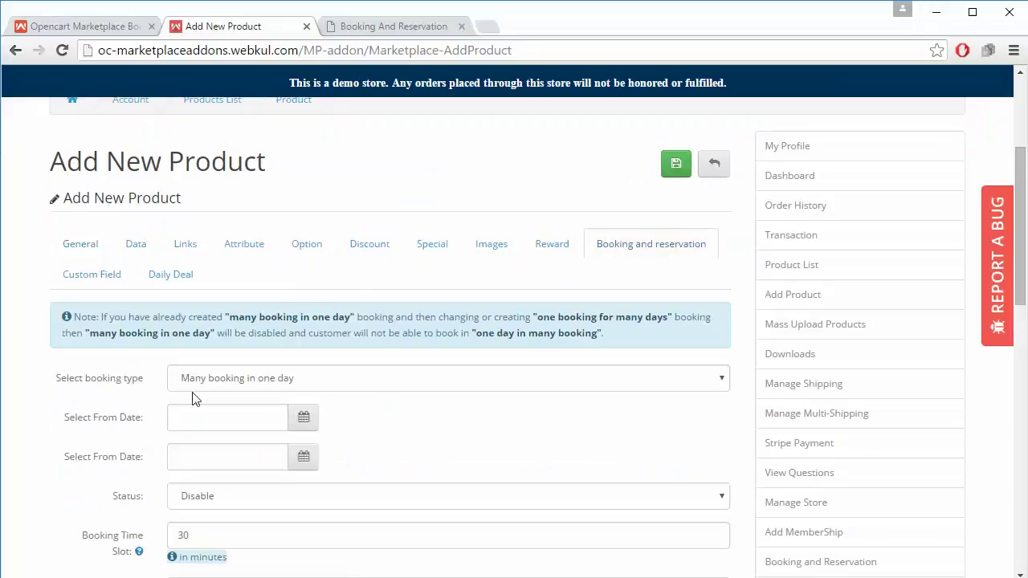
scroll(466, 394, down, 2)
click(410, 244)
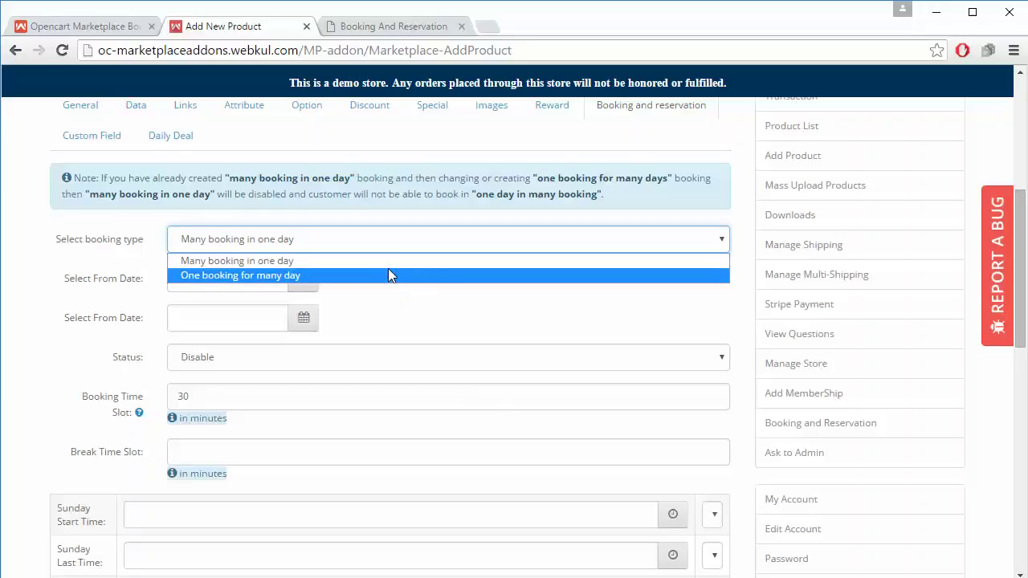
click(389, 266)
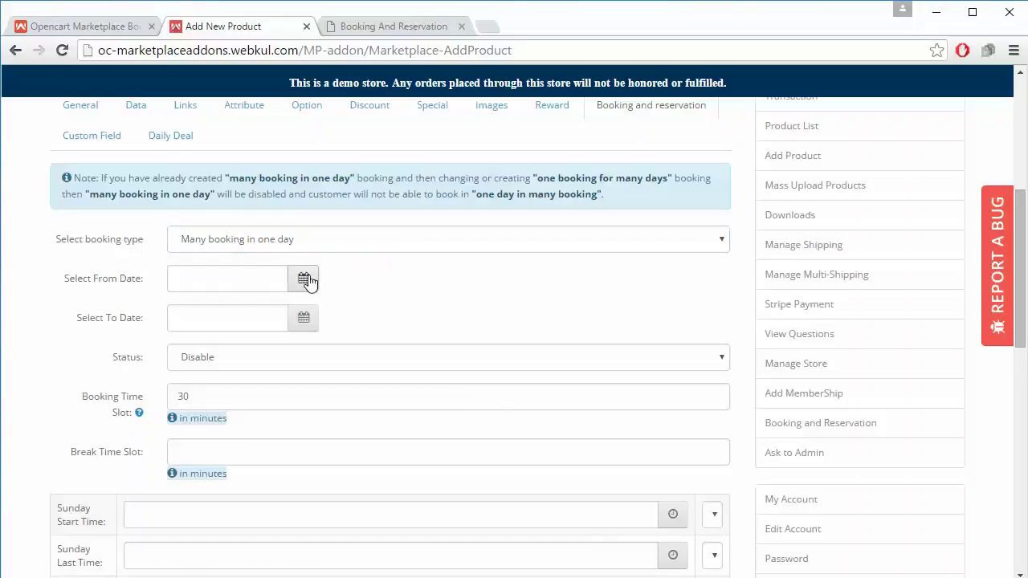
Set the booking period from 2016-03-05 to 2016-03-11
click(306, 280)
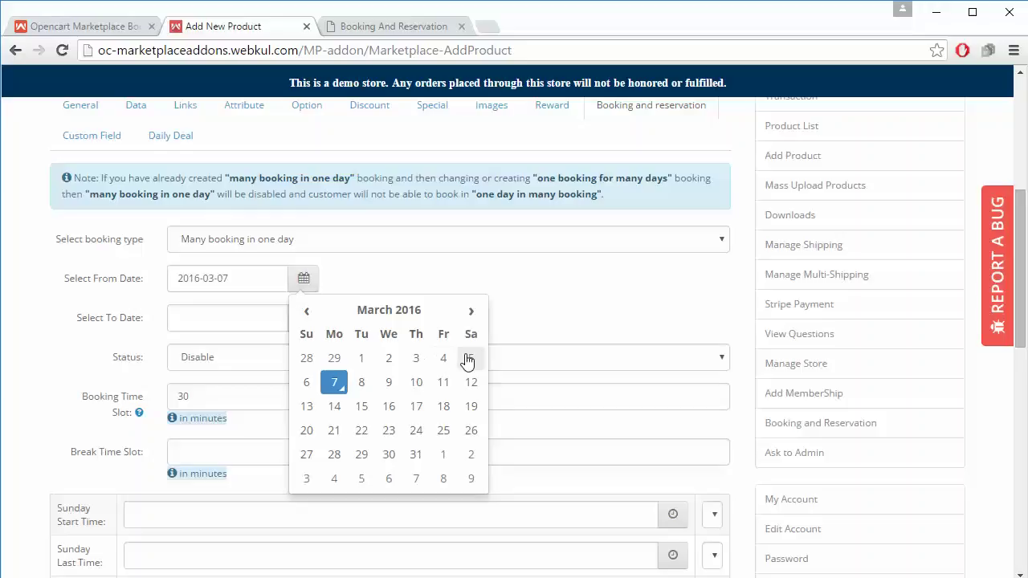
click(469, 359)
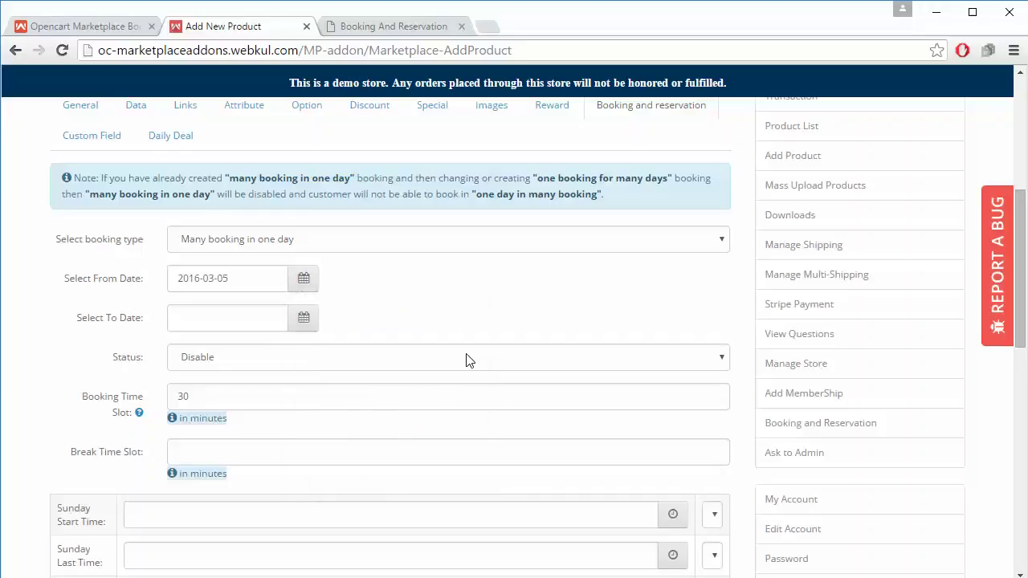
click(304, 320)
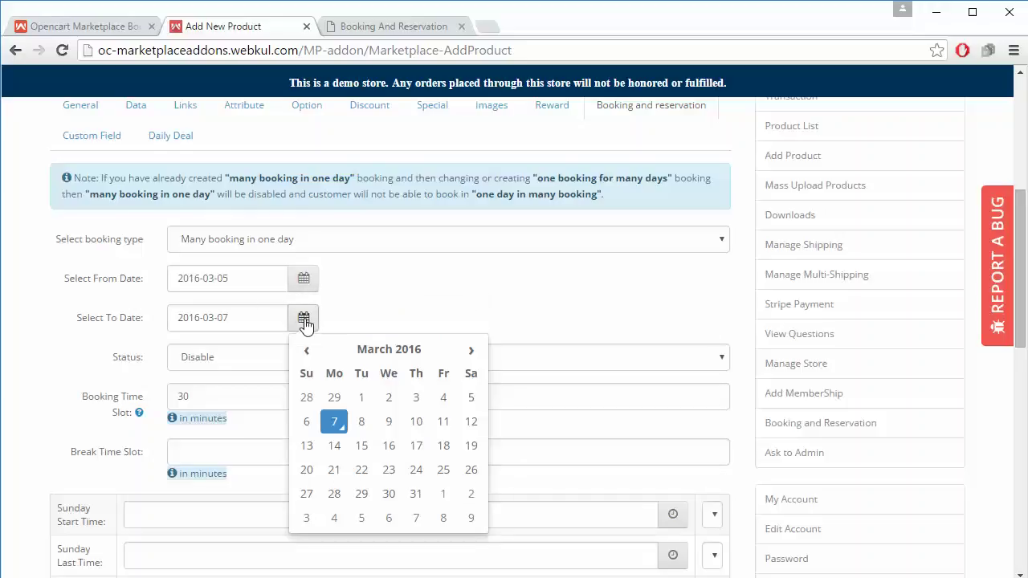
click(455, 426)
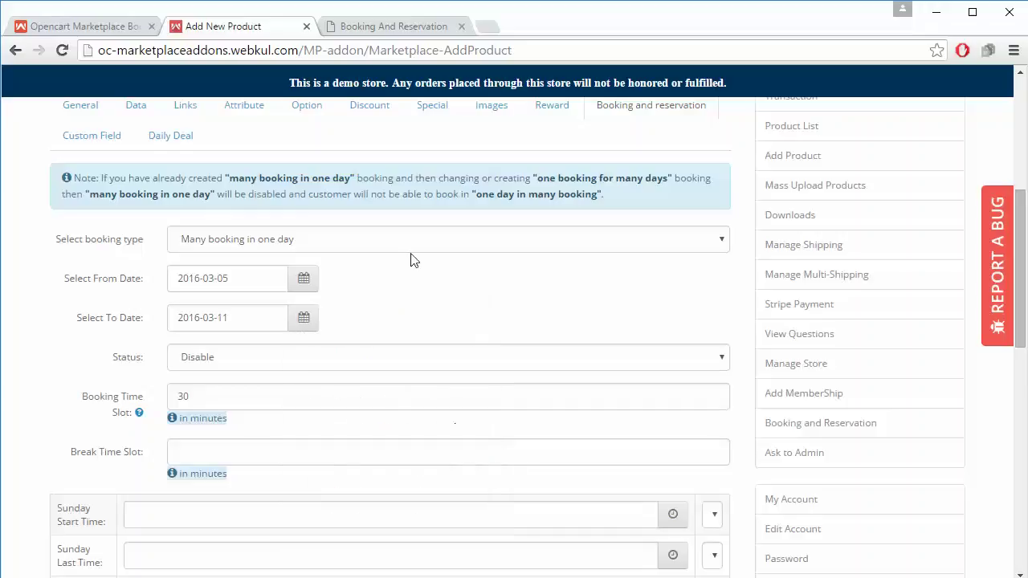
Set the status of the new product's booking to Enable
scroll(396, 307, down, 1)
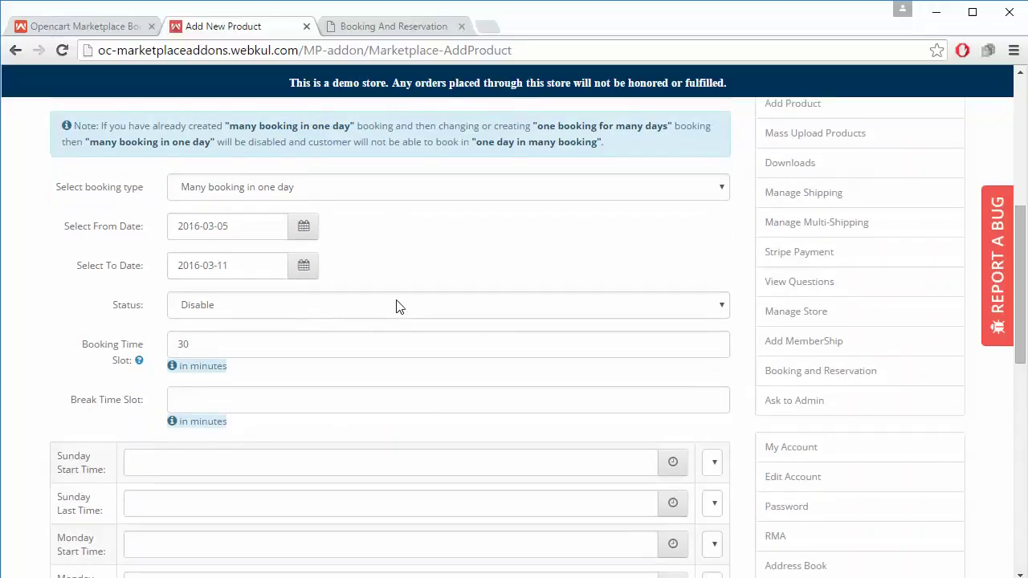
scroll(396, 307, down, 1)
click(396, 300)
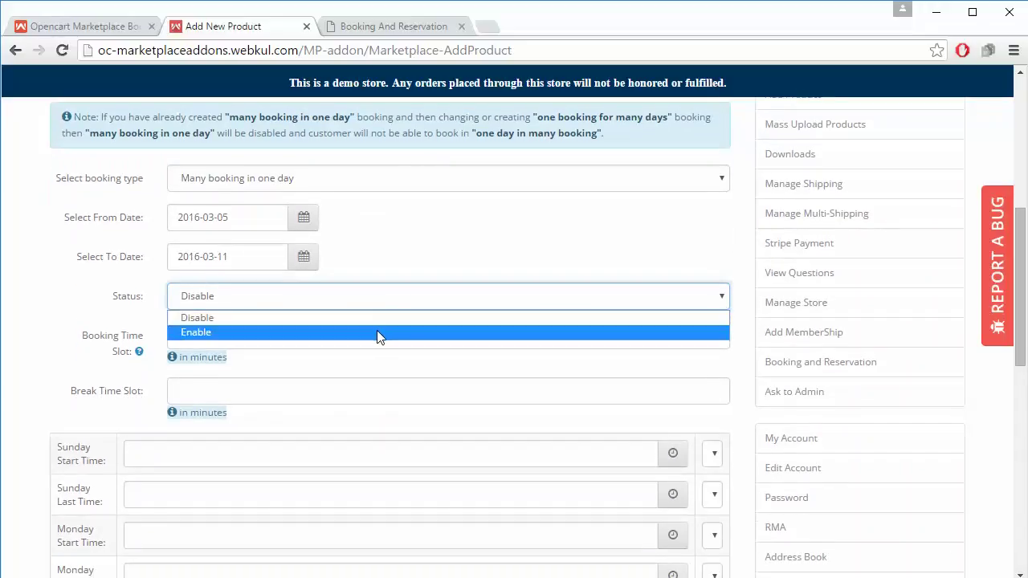
click(378, 333)
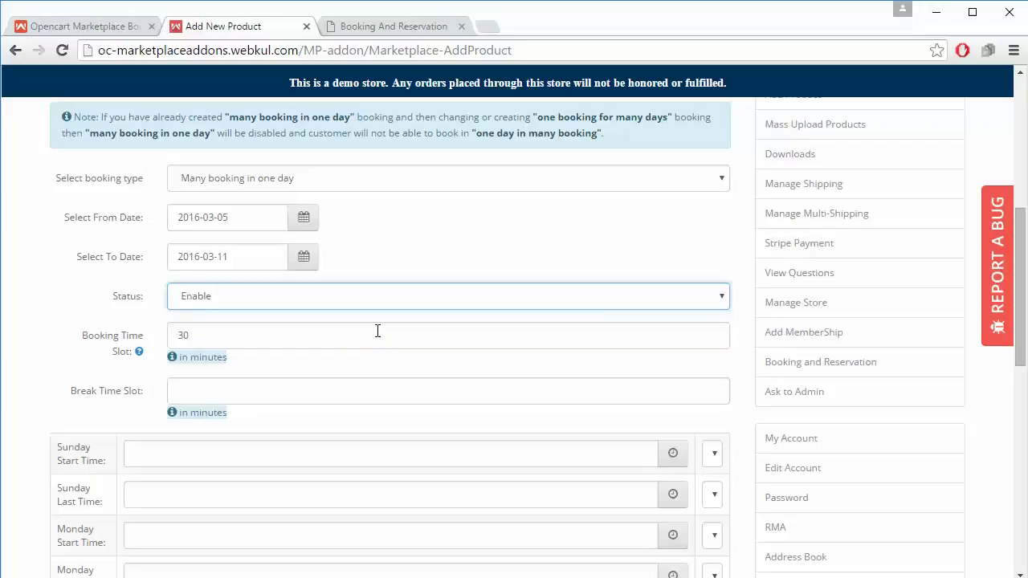
Review the booking time slot and set the break time slot to 5 minutes
scroll(394, 287, down, 1)
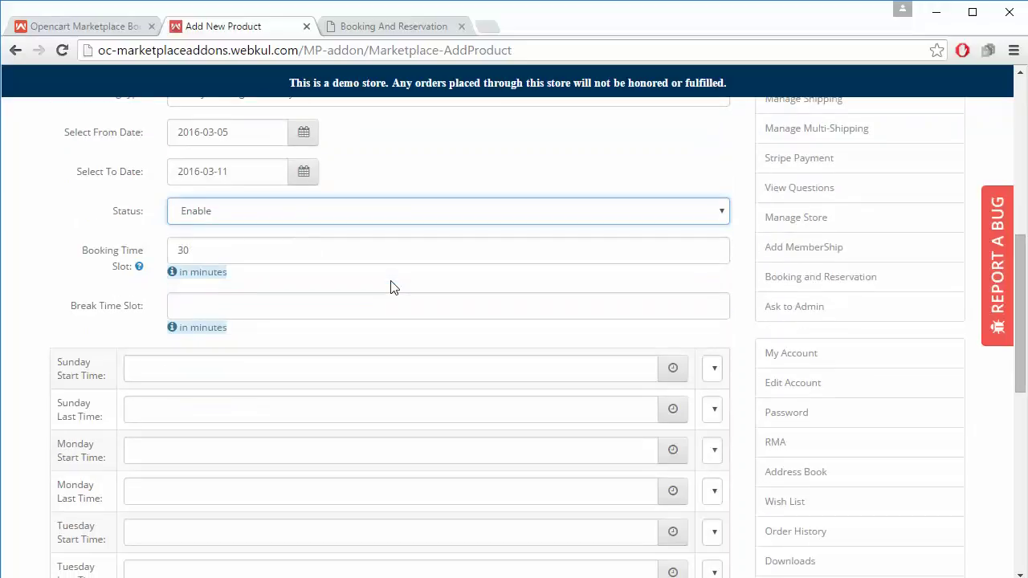
click(226, 261)
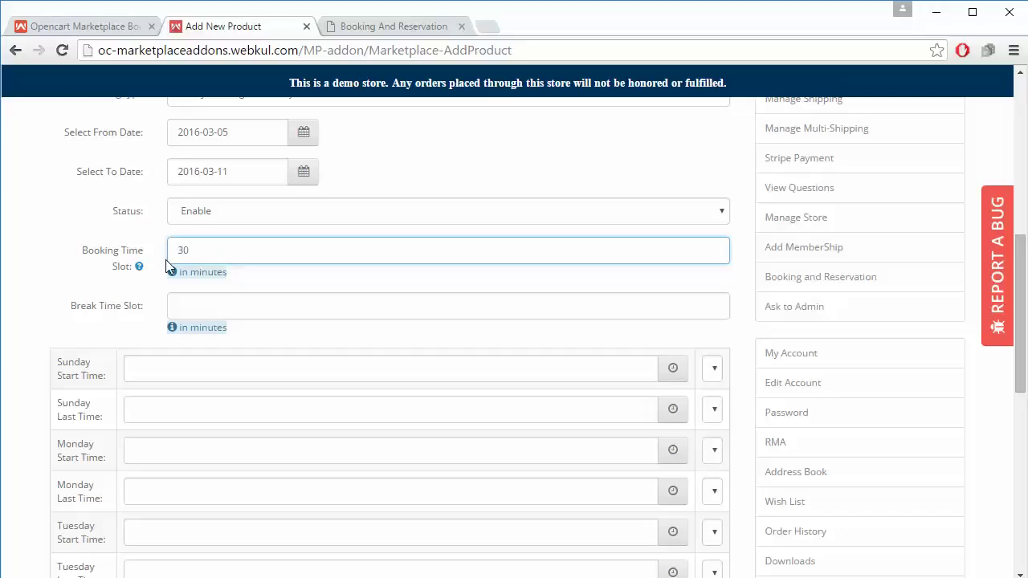
scroll(326, 287, down, 1)
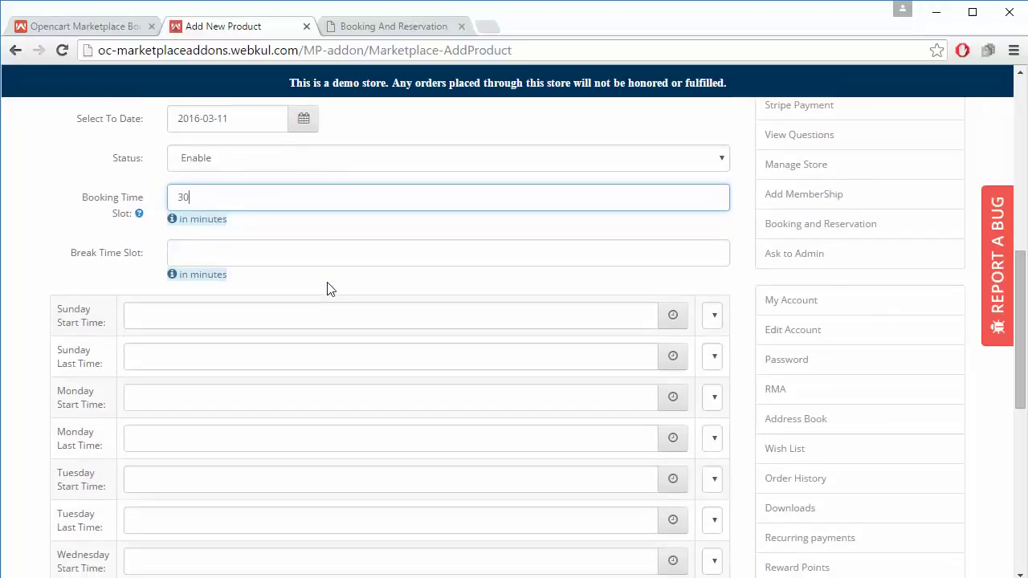
click(215, 254)
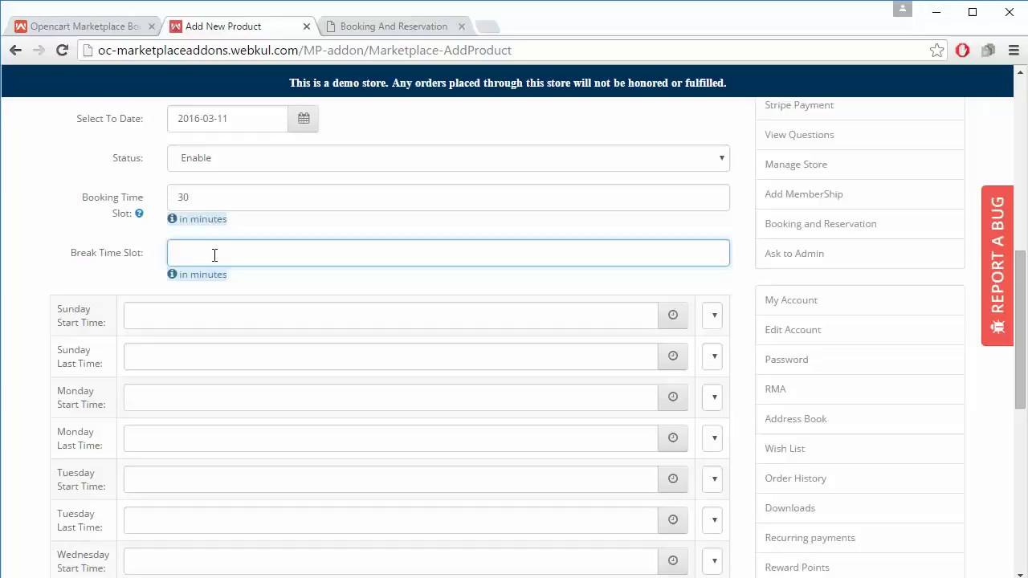
text(5)
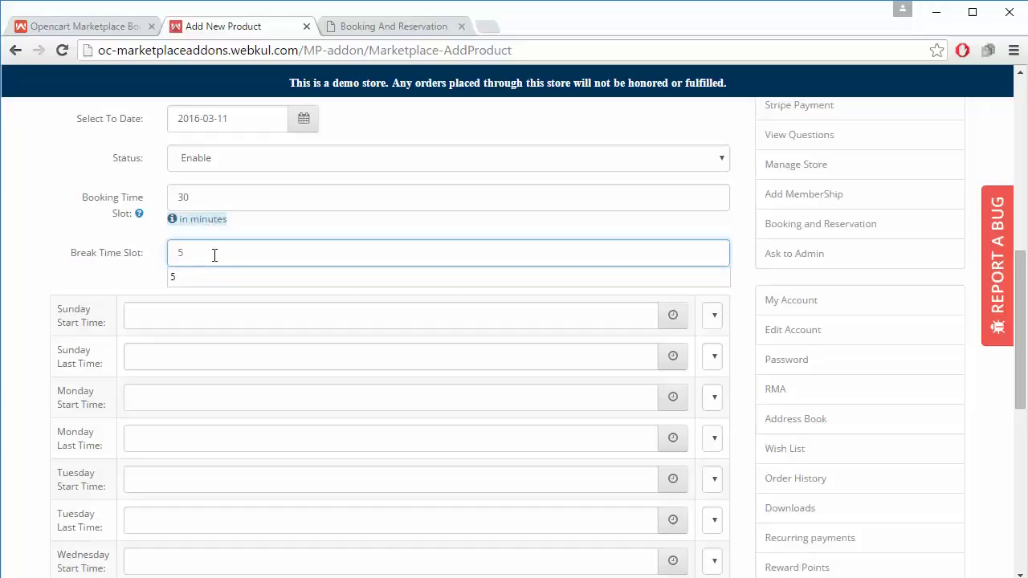
click(32, 219)
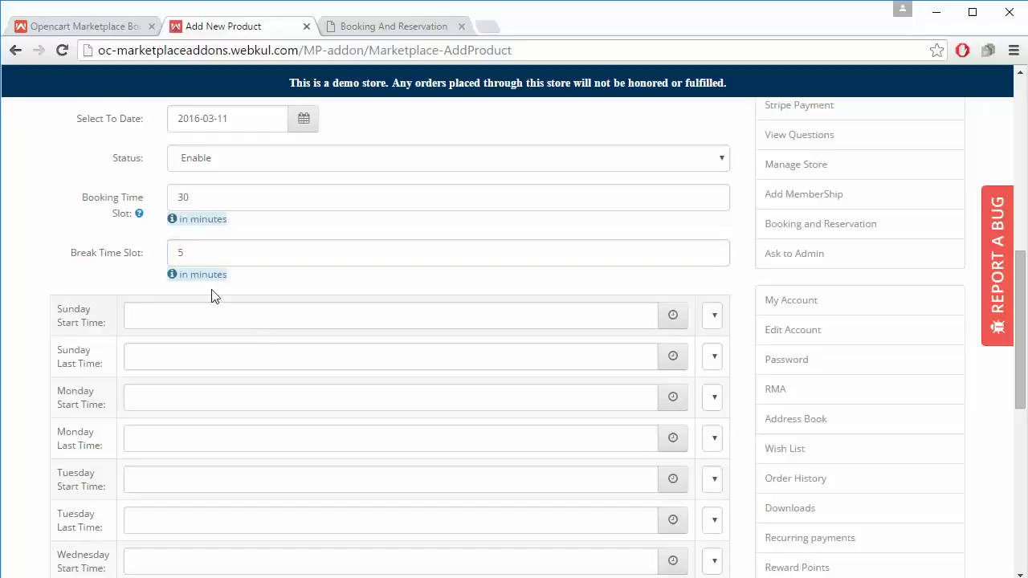
click(193, 257)
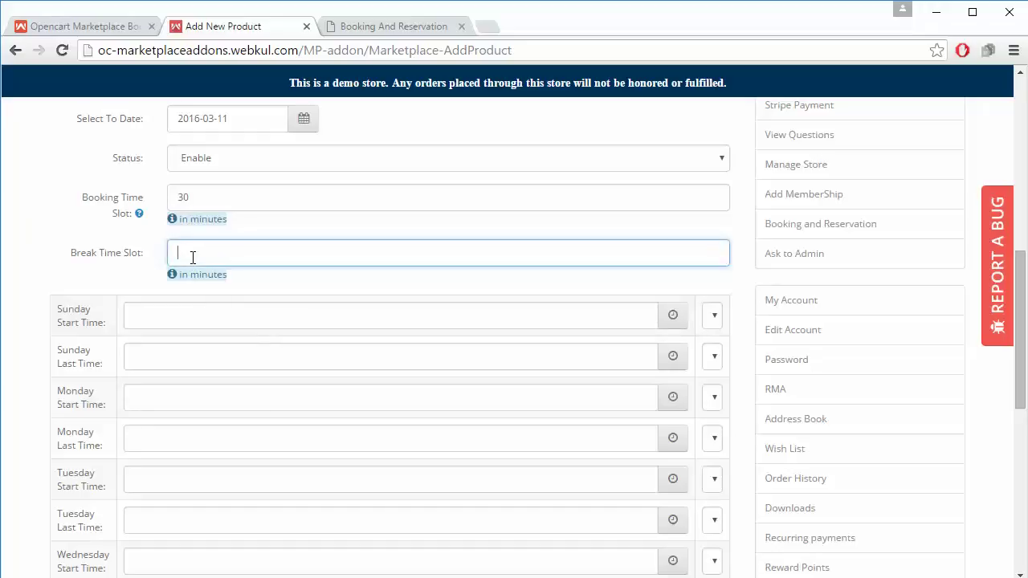
text(5)
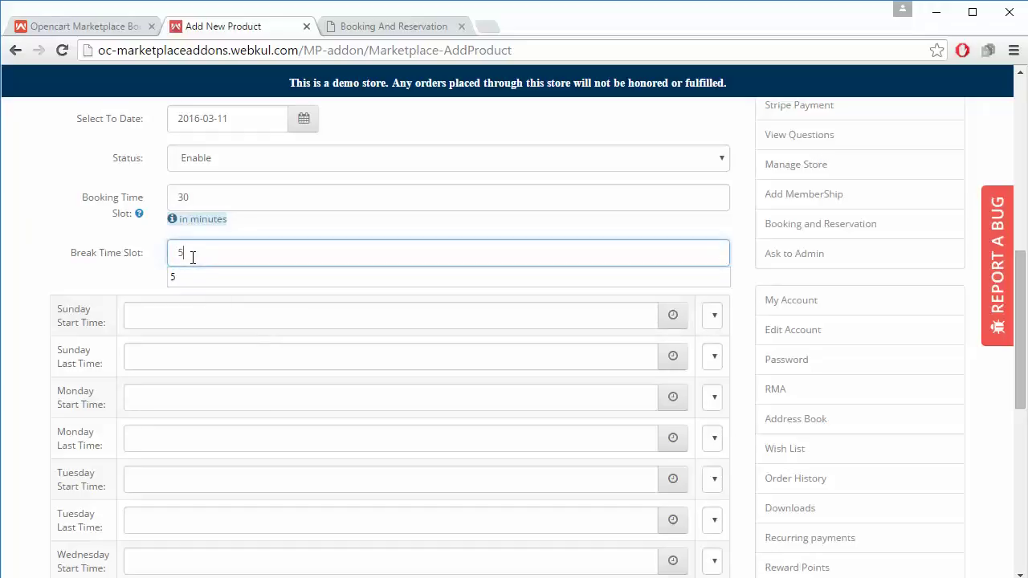
click(14, 201)
Set the Sunday start time to 08:00
scroll(45, 287, down, 2)
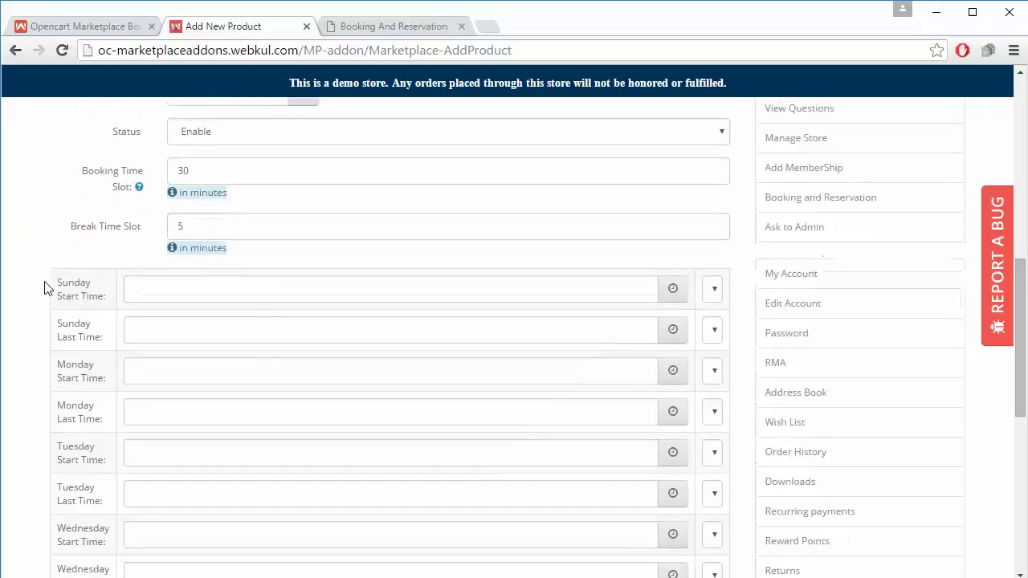
click(151, 212)
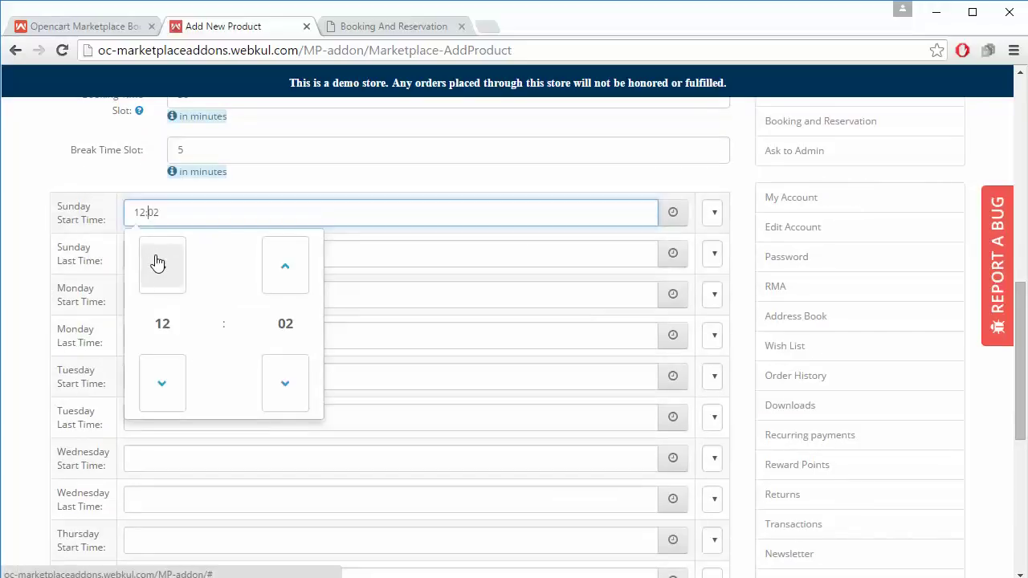
click(158, 263)
click(158, 262)
click(158, 262)
click(158, 262)
click(159, 263)
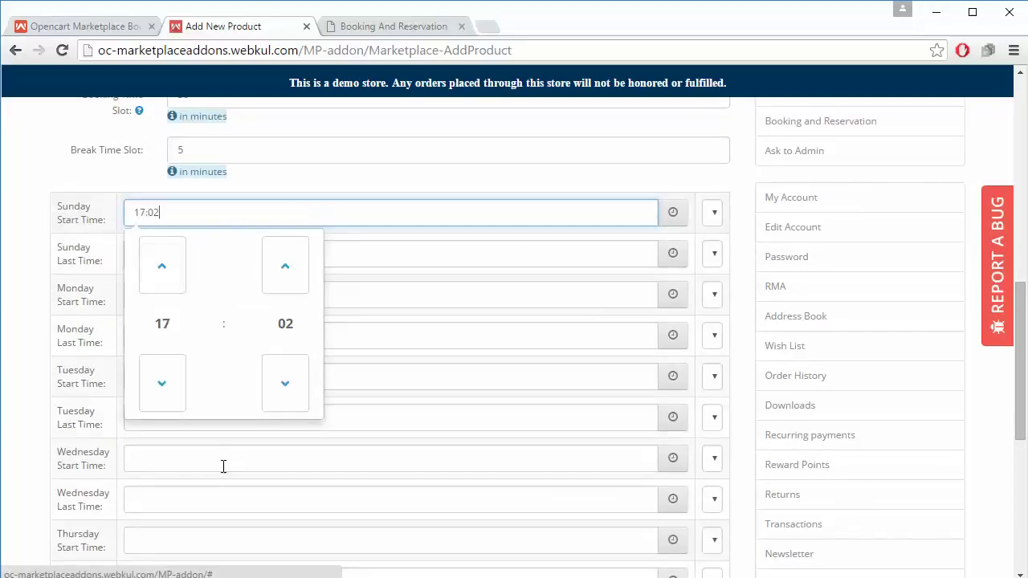
click(171, 371)
click(170, 372)
click(170, 372)
click(170, 372)
click(170, 372)
click(170, 372)
click(171, 372)
click(170, 372)
click(171, 372)
click(170, 371)
click(170, 371)
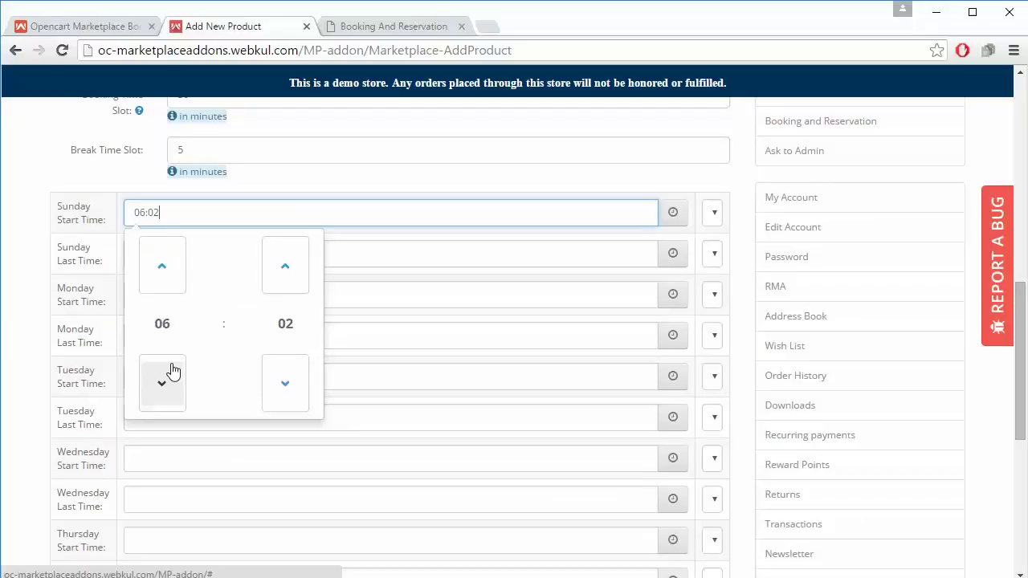
click(162, 261)
click(162, 261)
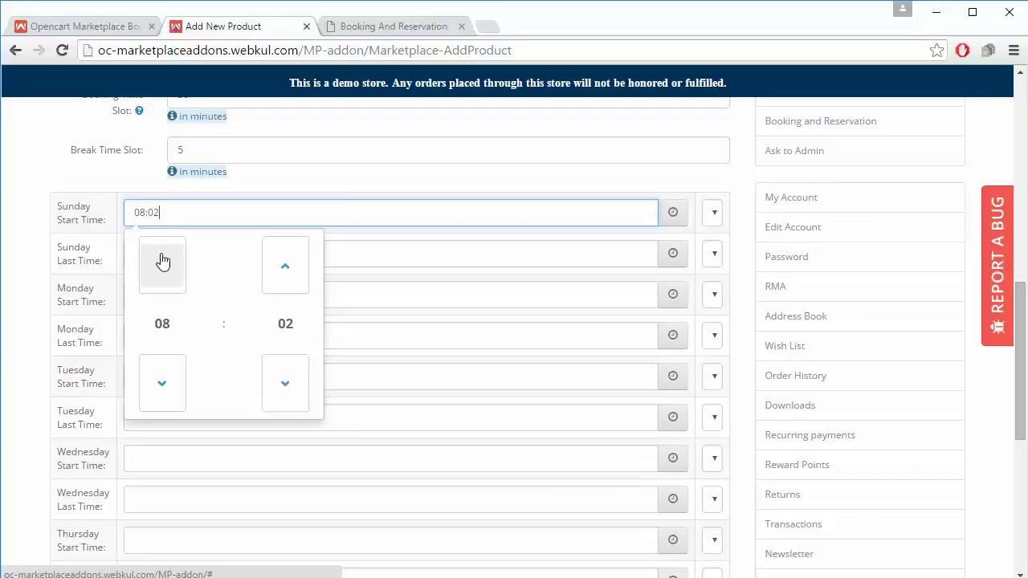
click(299, 291)
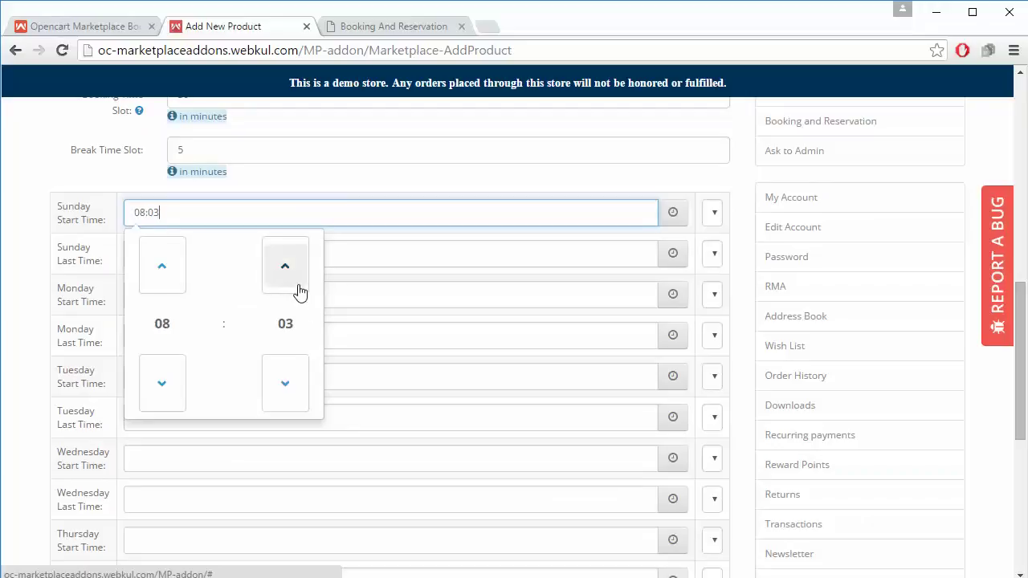
click(296, 379)
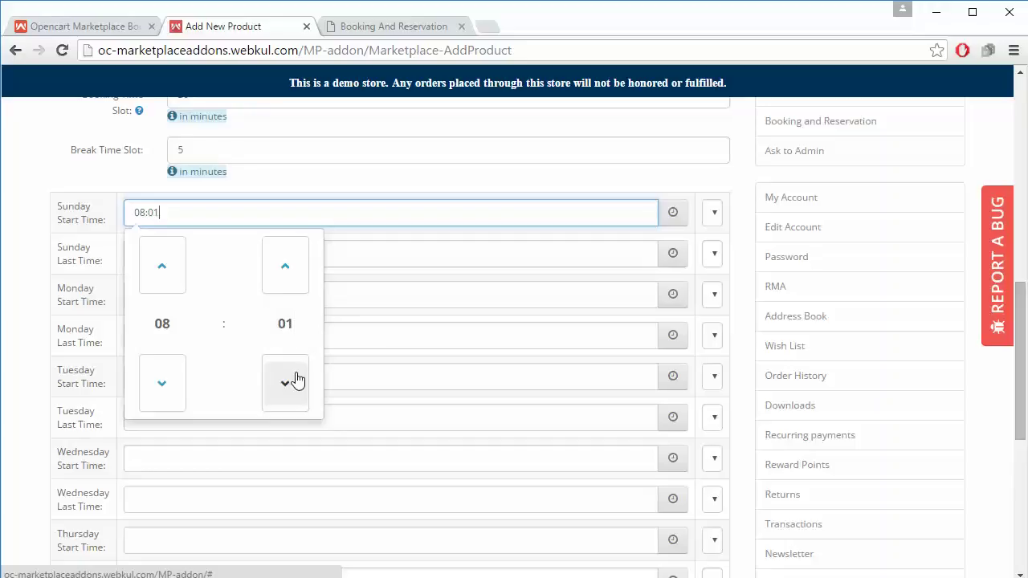
click(296, 380)
click(24, 241)
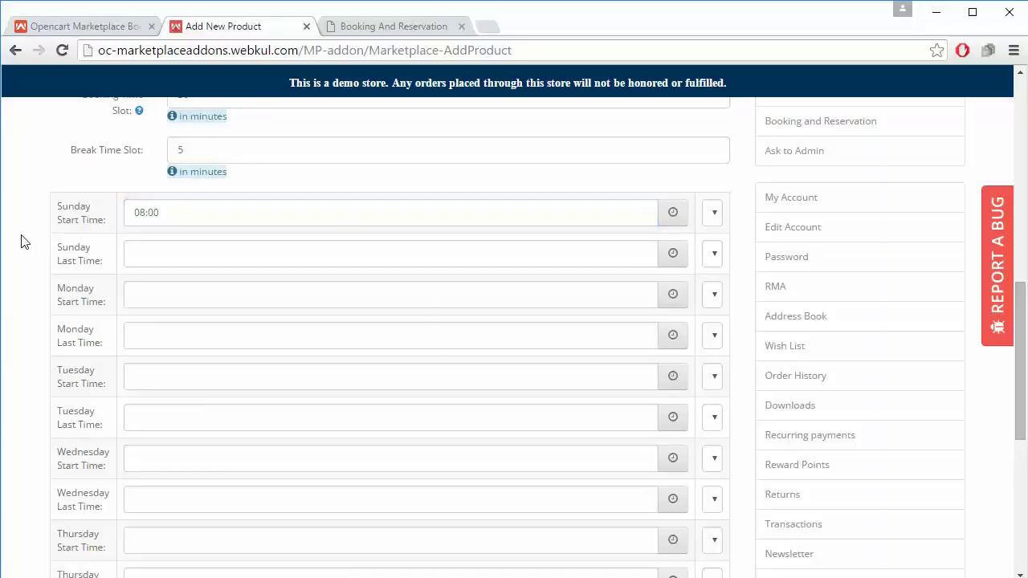
Set the availability of the Sunday start time to Open
click(713, 214)
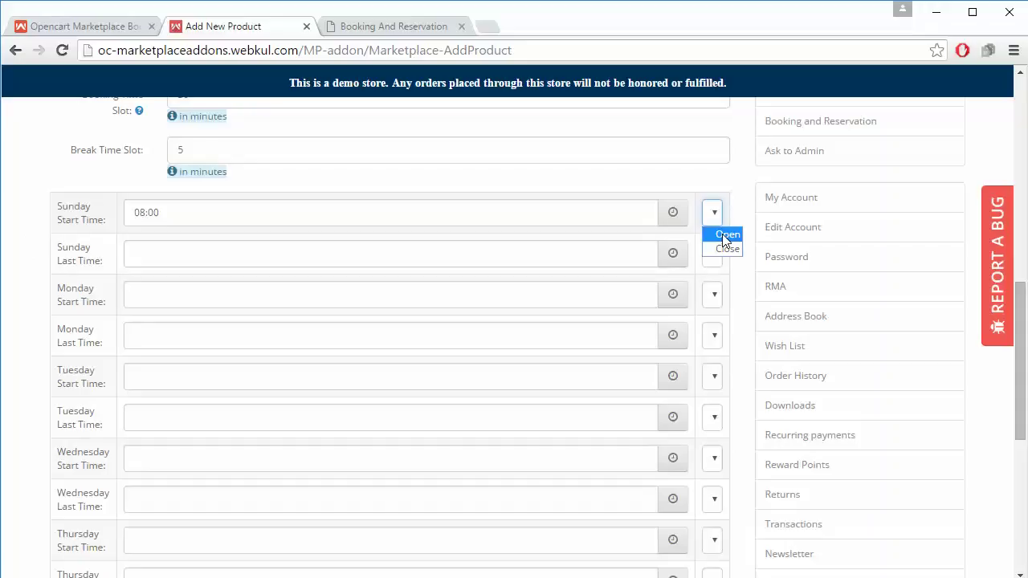
click(722, 234)
click(715, 214)
Set the Sunday last time to 18:00
click(170, 255)
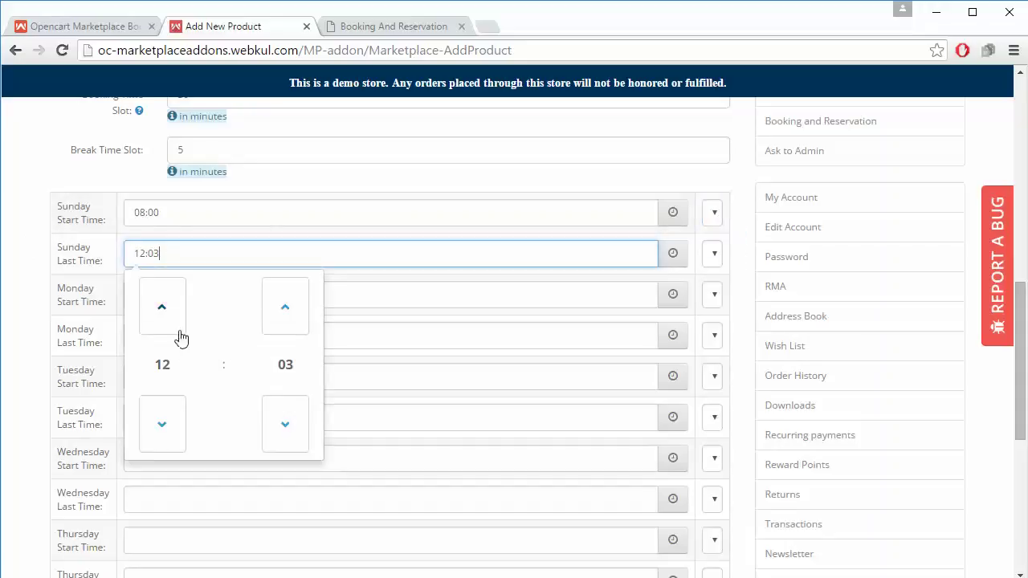
click(162, 322)
click(162, 323)
click(161, 323)
click(161, 322)
click(161, 322)
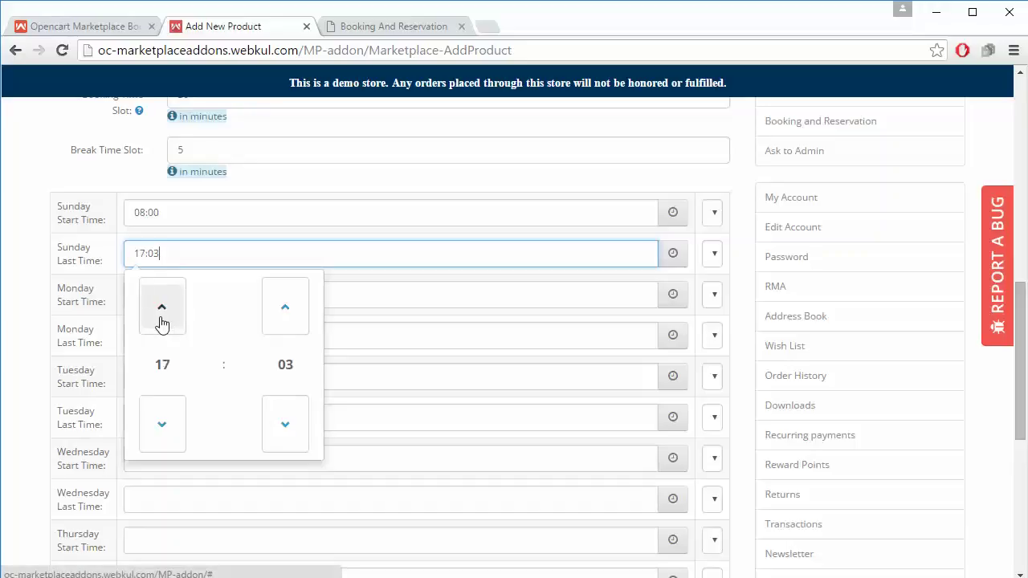
click(161, 323)
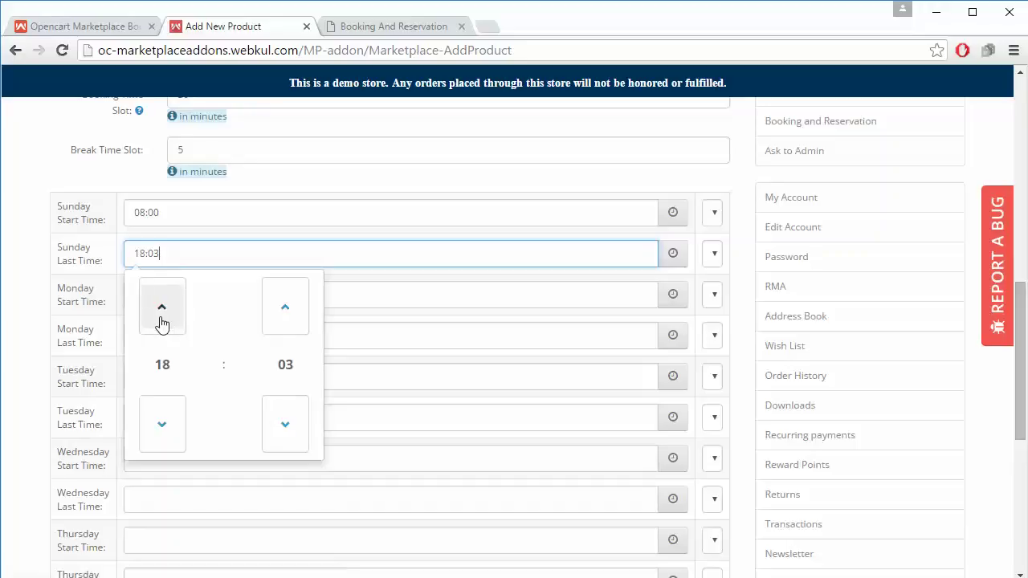
click(289, 425)
click(289, 426)
click(289, 426)
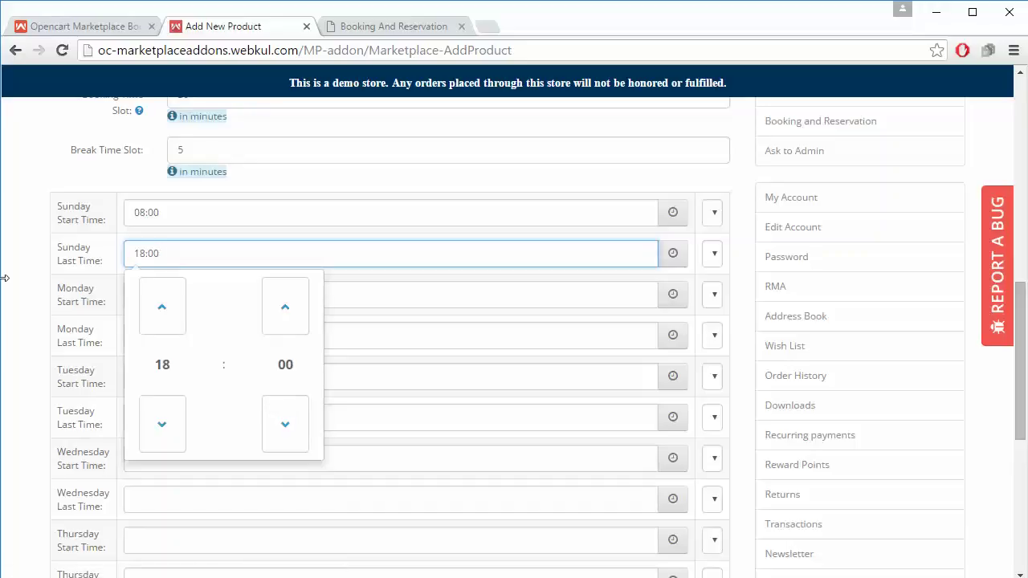
Fill in the Monday start time as 12:03 and set both Monday rows' availability to Close
click(386, 290)
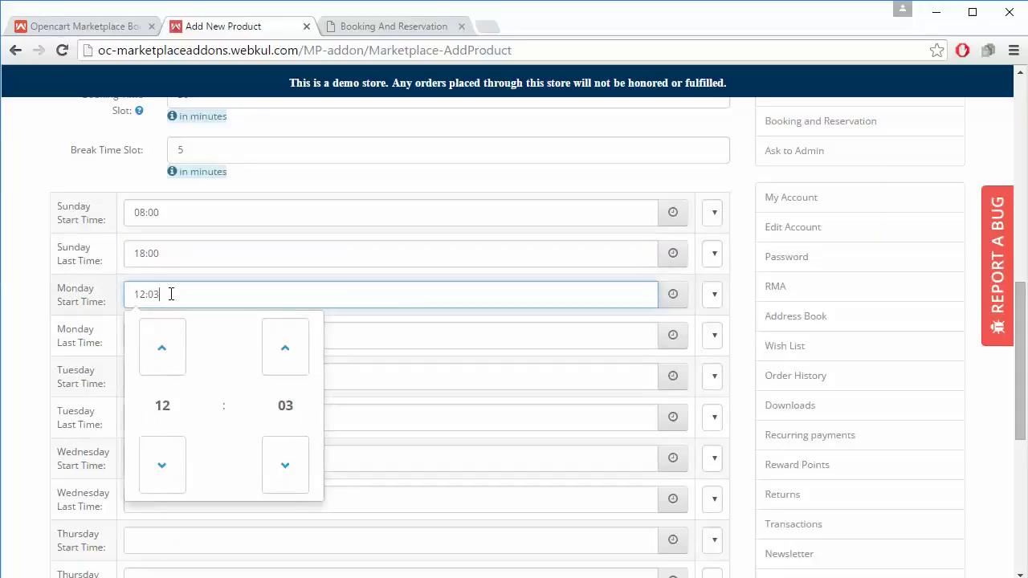
click(715, 295)
click(723, 325)
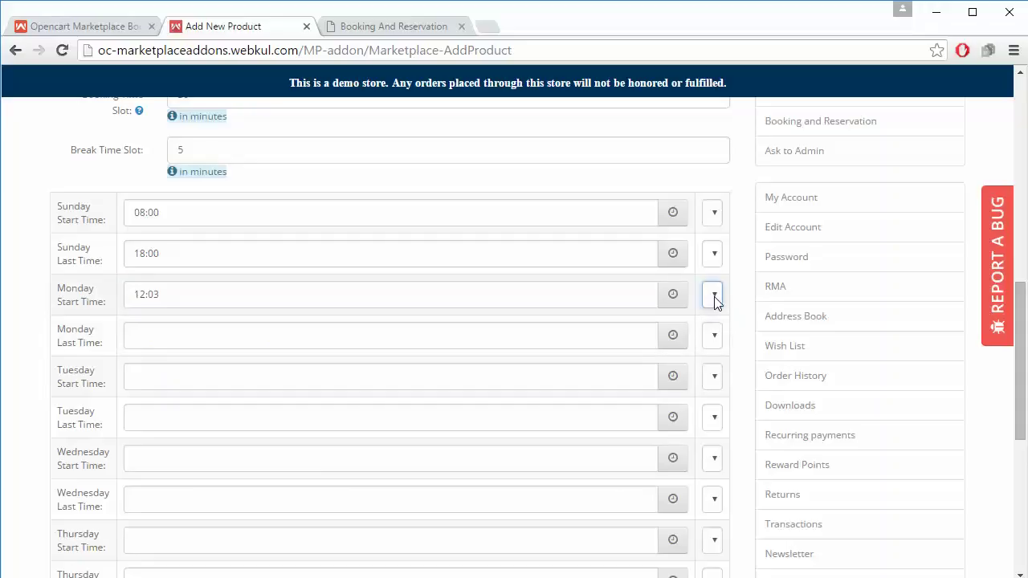
click(714, 297)
click(723, 331)
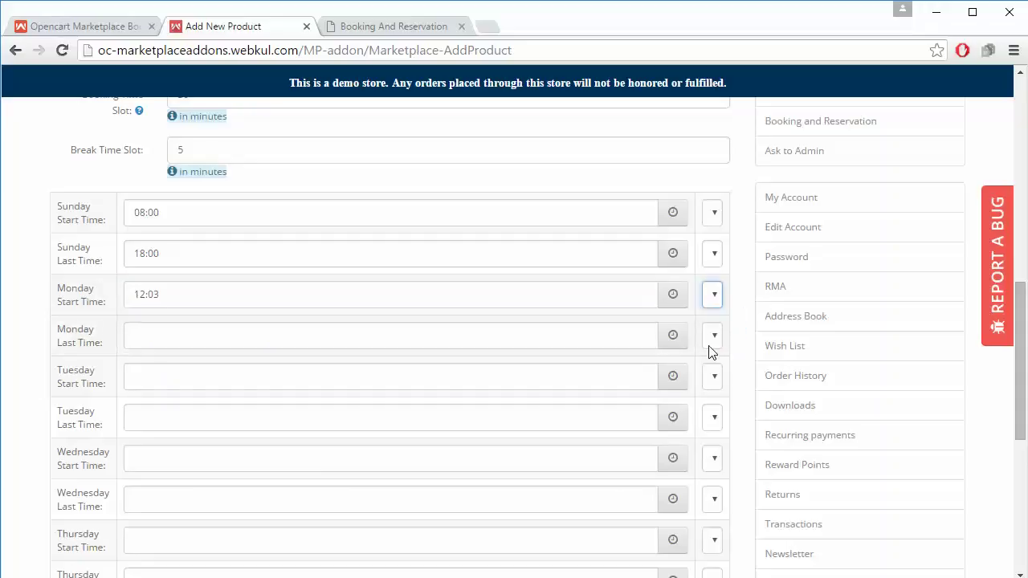
click(714, 337)
click(723, 372)
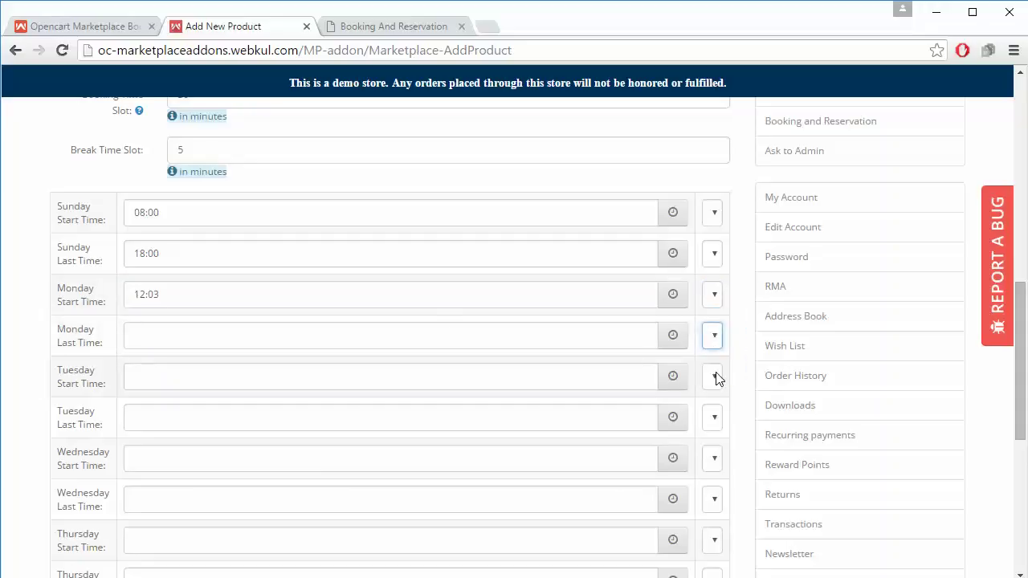
Set the Tuesday start time to 08:00 and check that its availability is Open
click(155, 374)
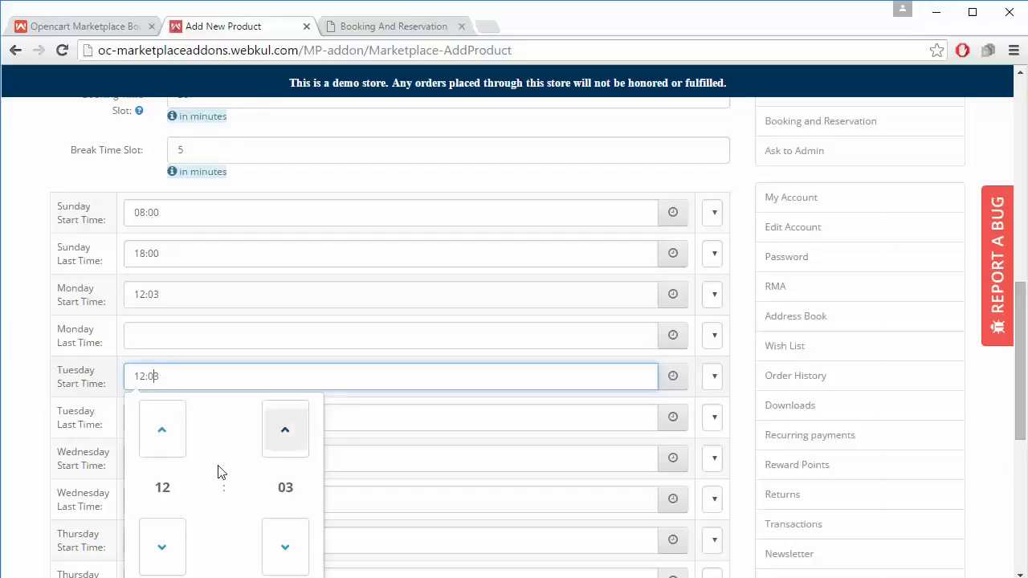
click(160, 554)
click(160, 554)
click(160, 554)
click(160, 554)
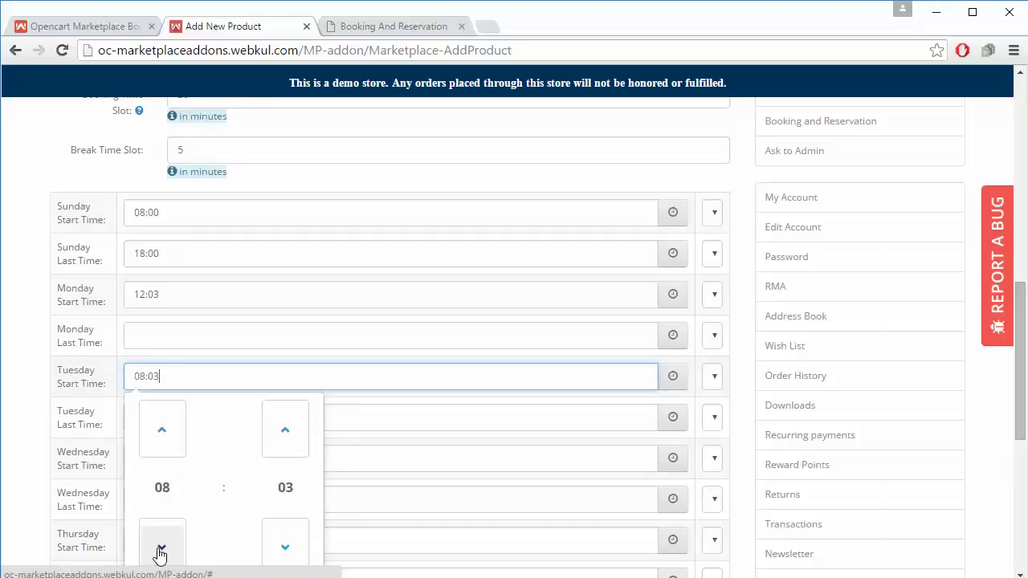
click(161, 429)
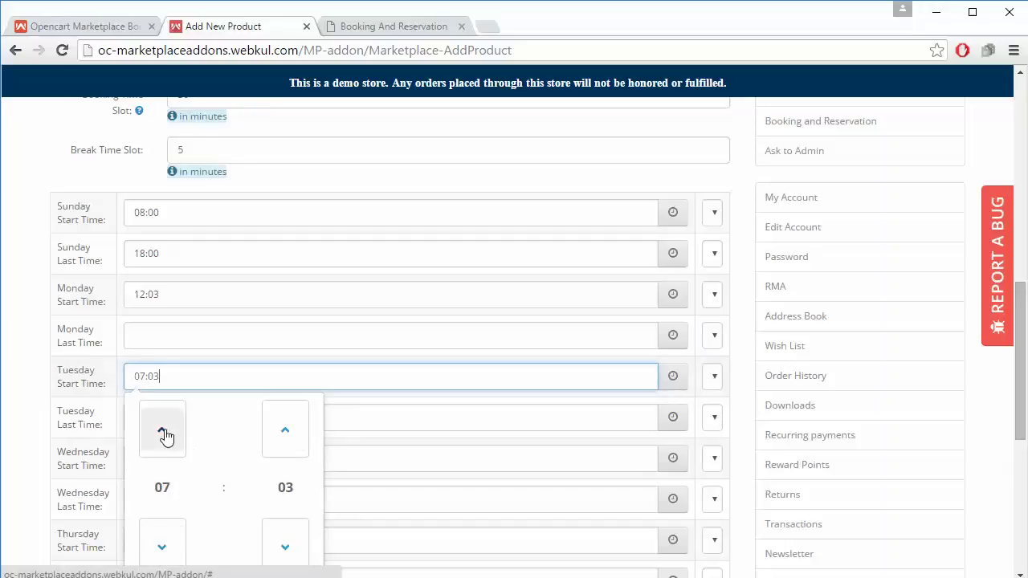
click(287, 547)
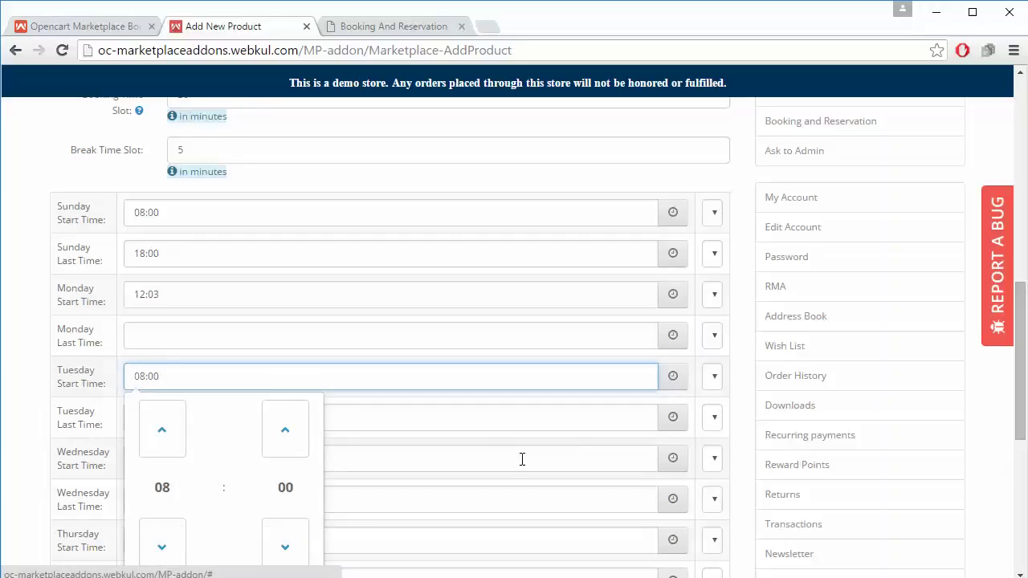
click(714, 377)
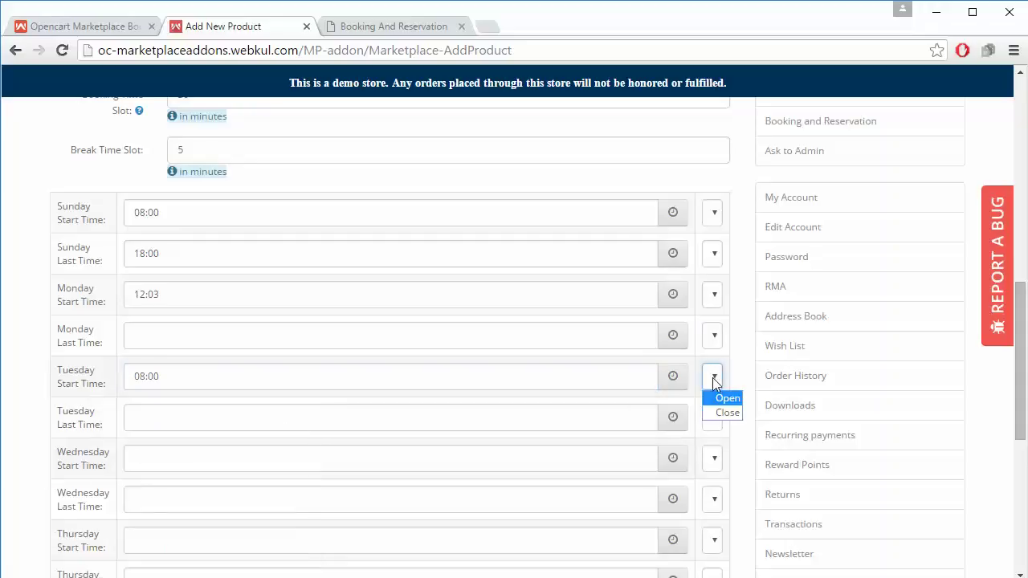
Set the Tuesday last time to 18:00
click(185, 420)
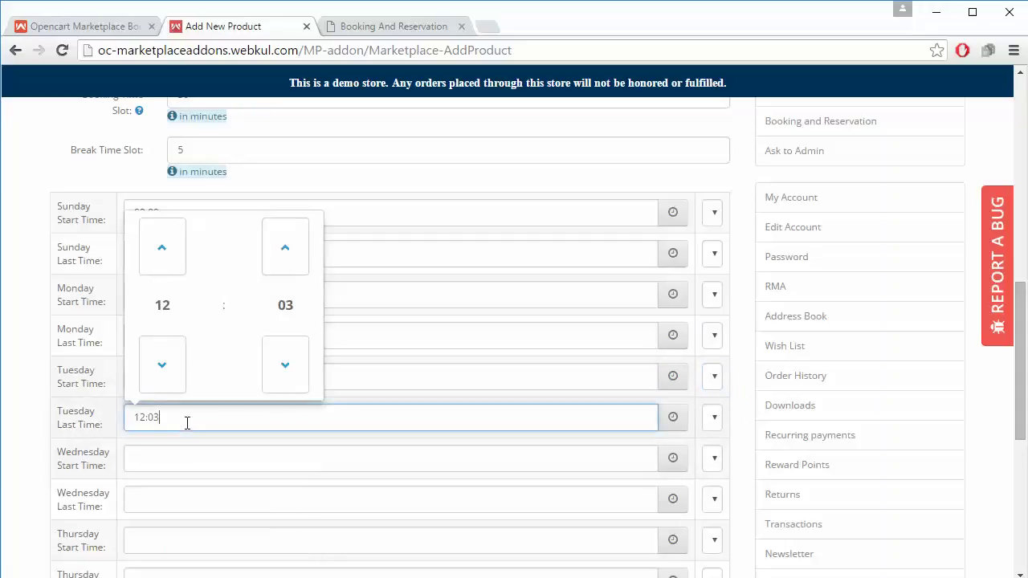
click(162, 368)
click(162, 368)
click(161, 368)
click(161, 368)
click(162, 368)
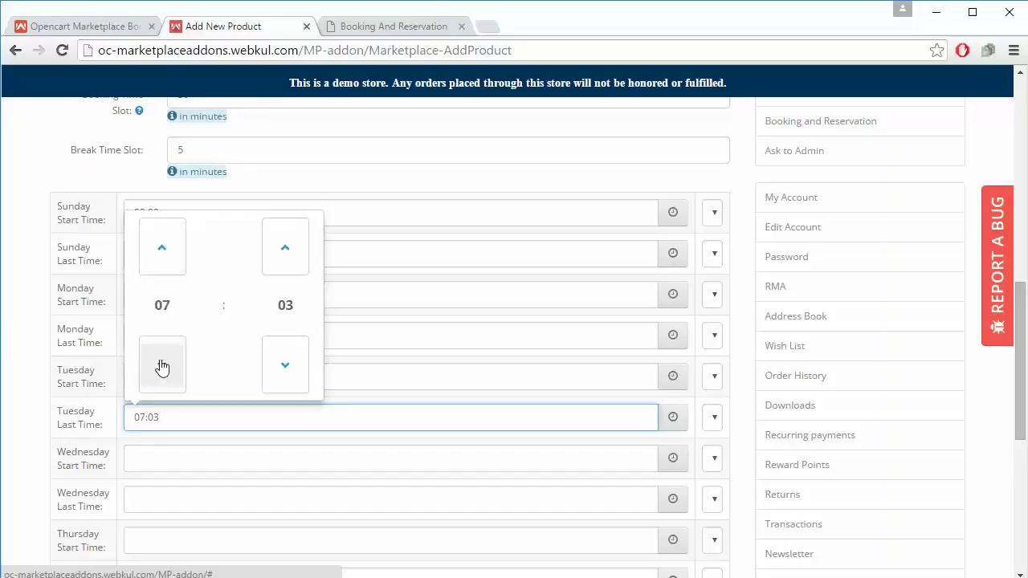
click(157, 240)
click(158, 239)
click(158, 239)
click(157, 239)
click(158, 240)
click(157, 240)
click(158, 239)
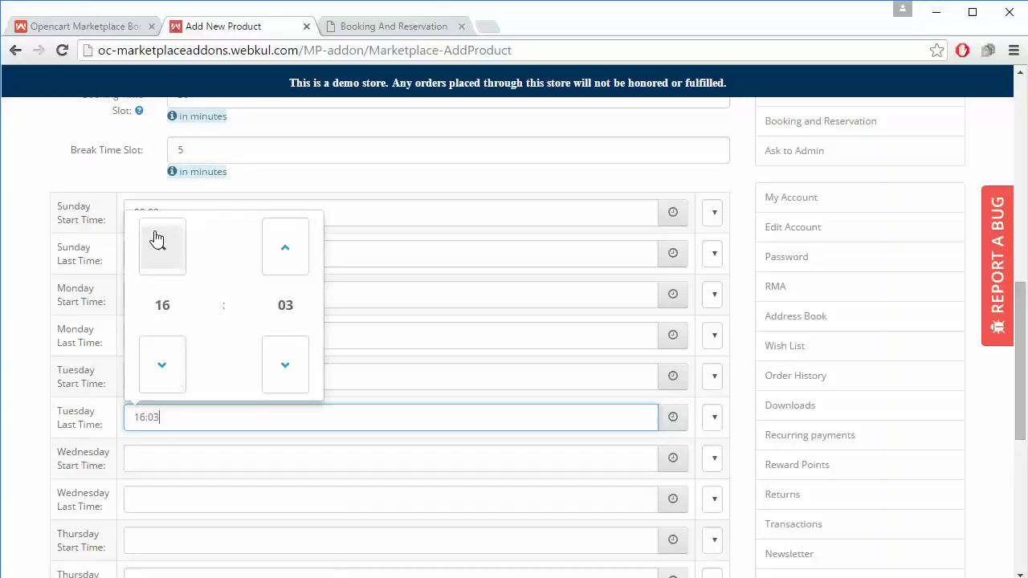
click(157, 240)
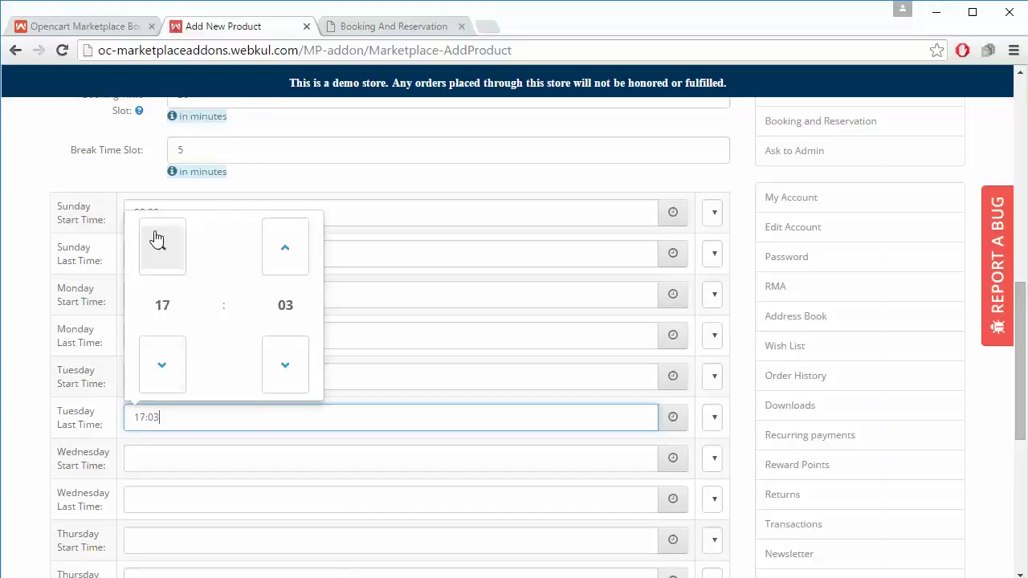
click(286, 365)
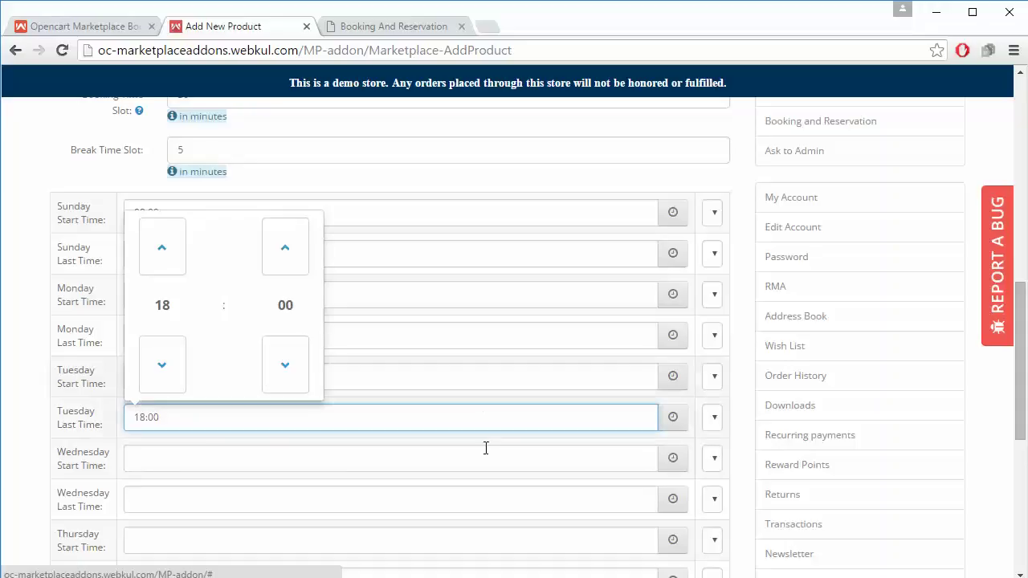
Set the Wednesday start time to 13:04 and review the remaining weekday rows and booking settings
click(171, 457)
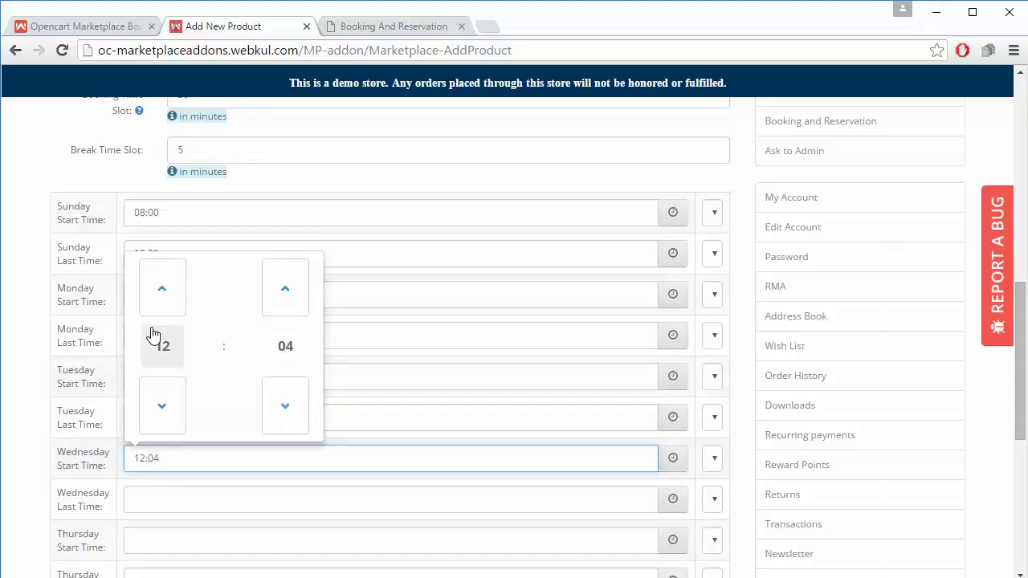
click(167, 278)
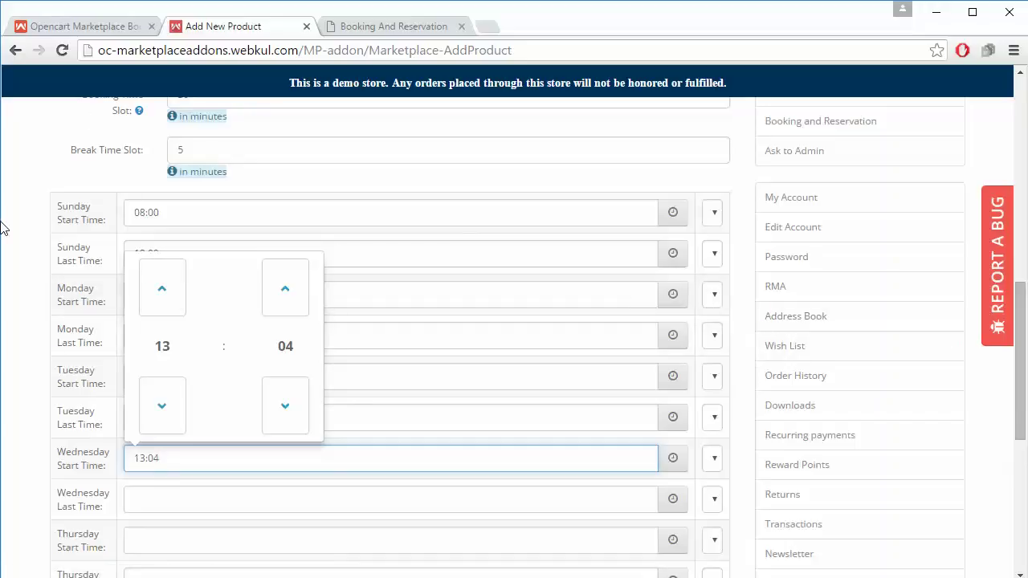
scroll(29, 243, down, 4)
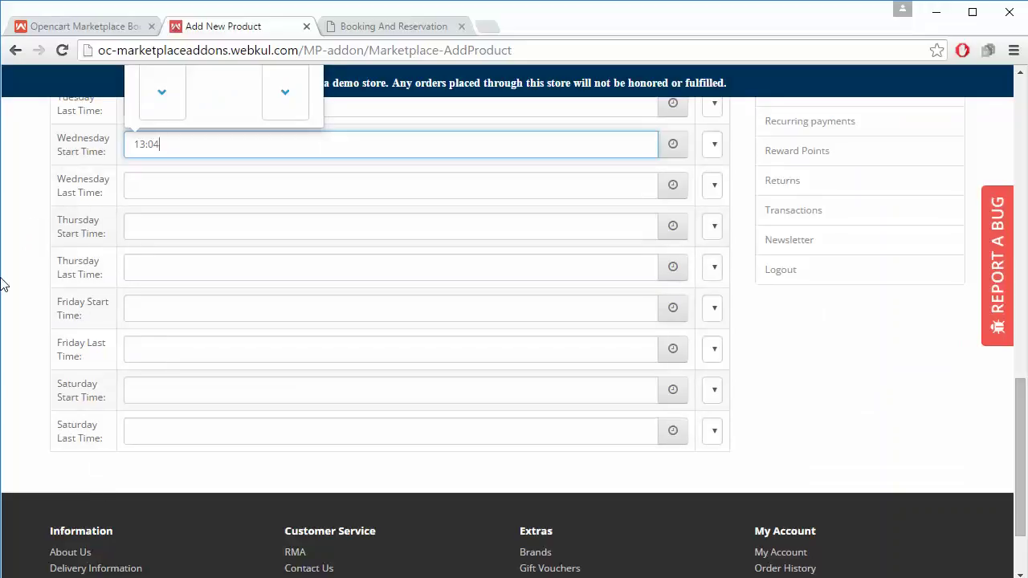
scroll(28, 298, up, 10)
scroll(28, 299, up, 1)
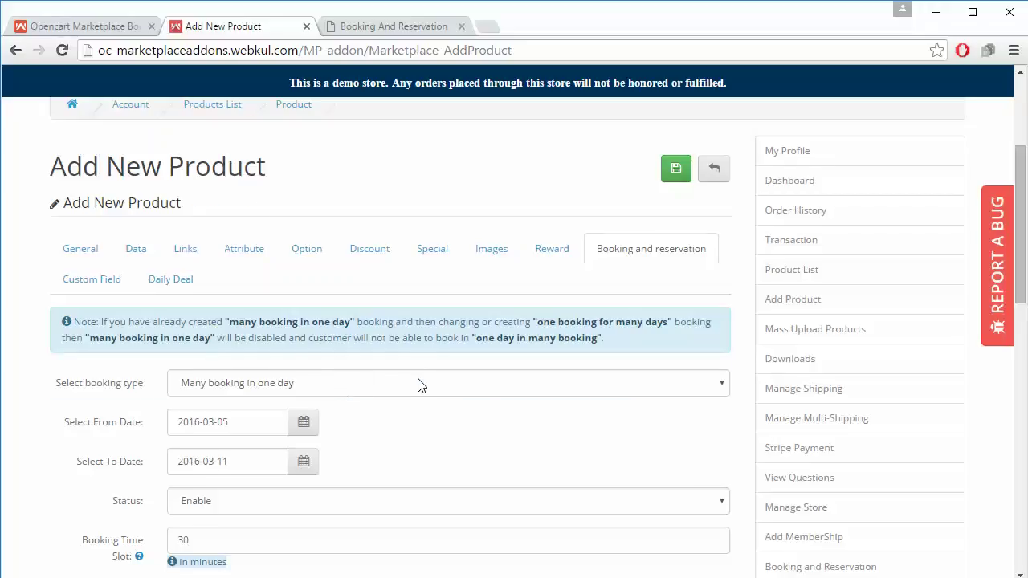
Search the store for "many booking" and open the Many Booking In One Day product
scroll(418, 386, up, 3)
click(402, 173)
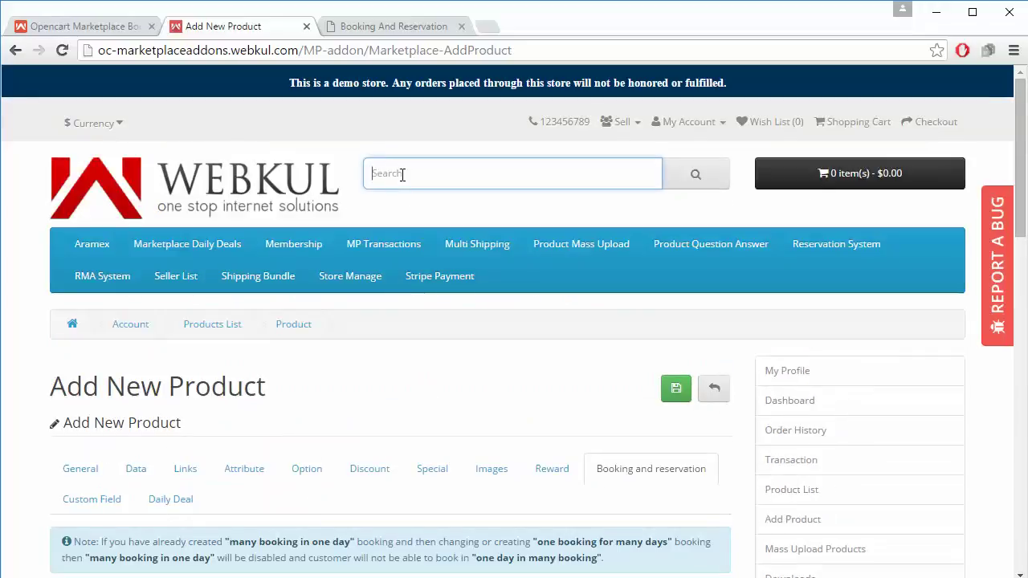
text(many booking)
key(Return)
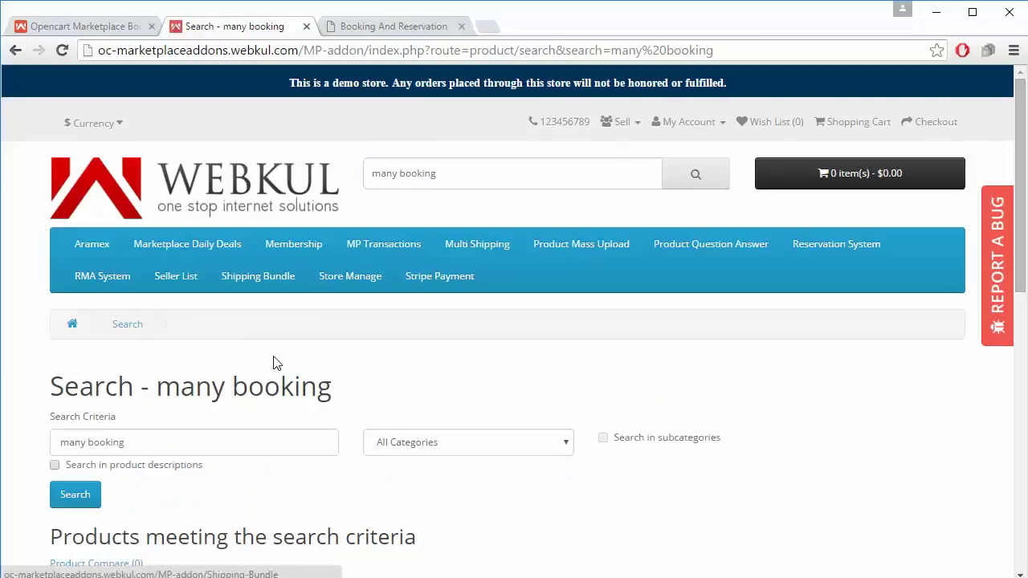
scroll(273, 363, down, 5)
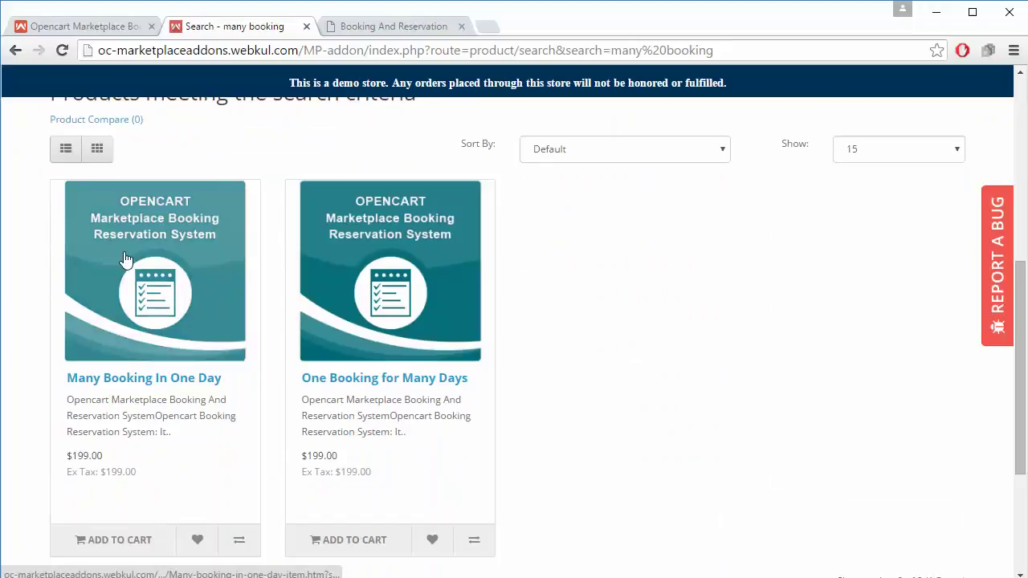
click(126, 258)
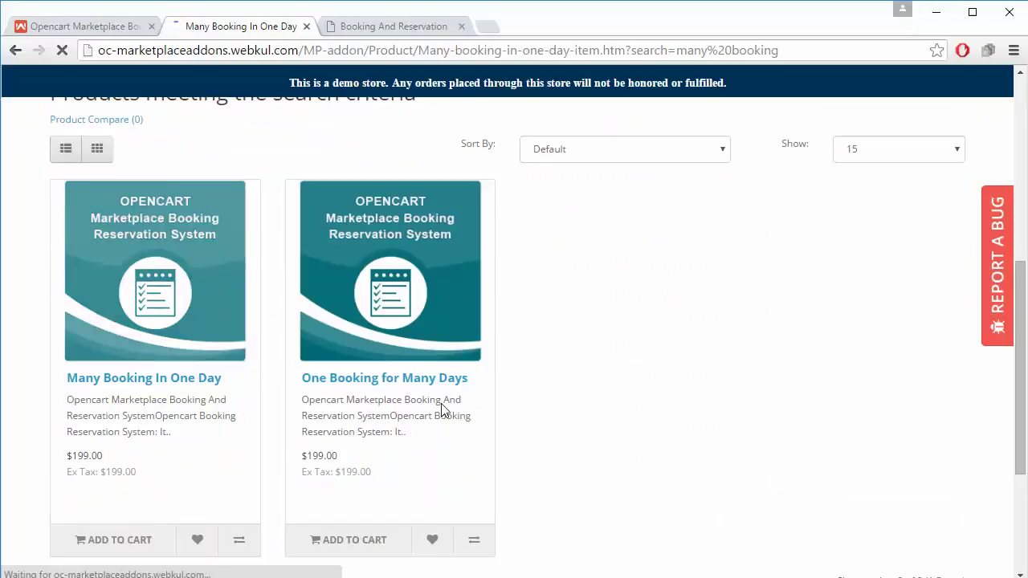
Start booking the Many Booking In One Day product and choose 8 March 2016 in the reservation calendar
scroll(564, 451, down, 3)
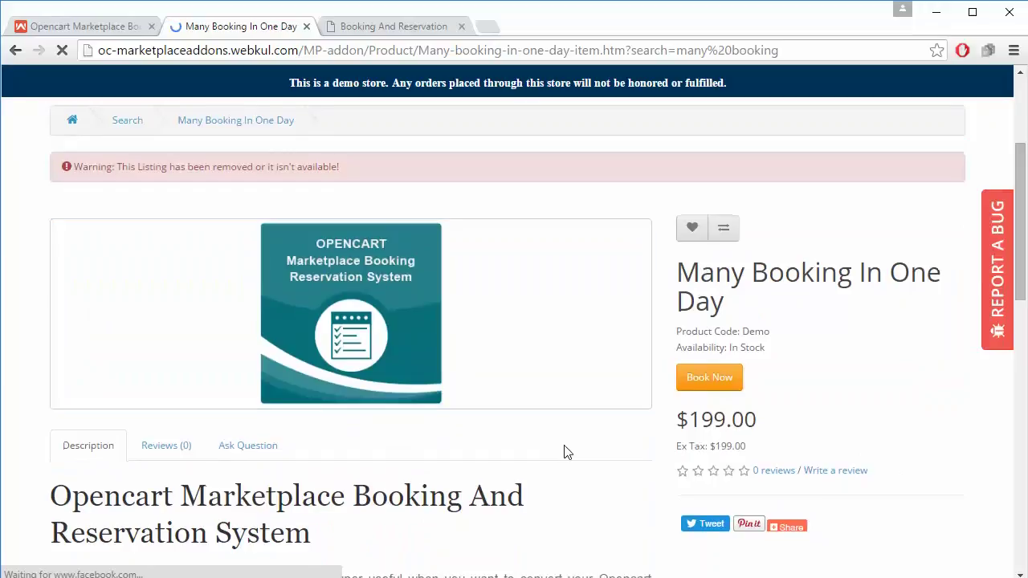
click(705, 390)
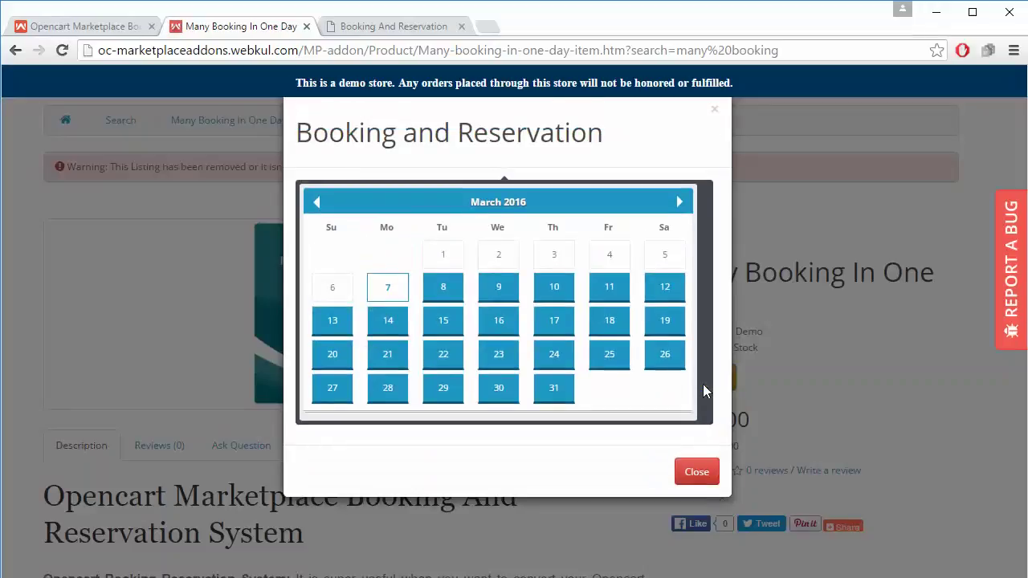
click(440, 289)
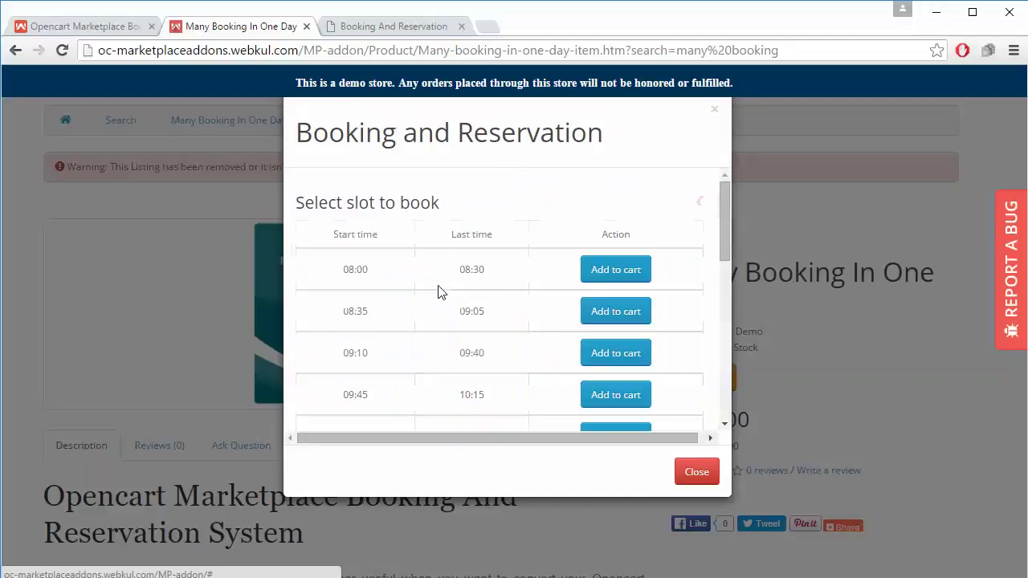
Look through the available time slots and add the 08:00 to 08:30 slot to the cart
scroll(440, 292, down, 3)
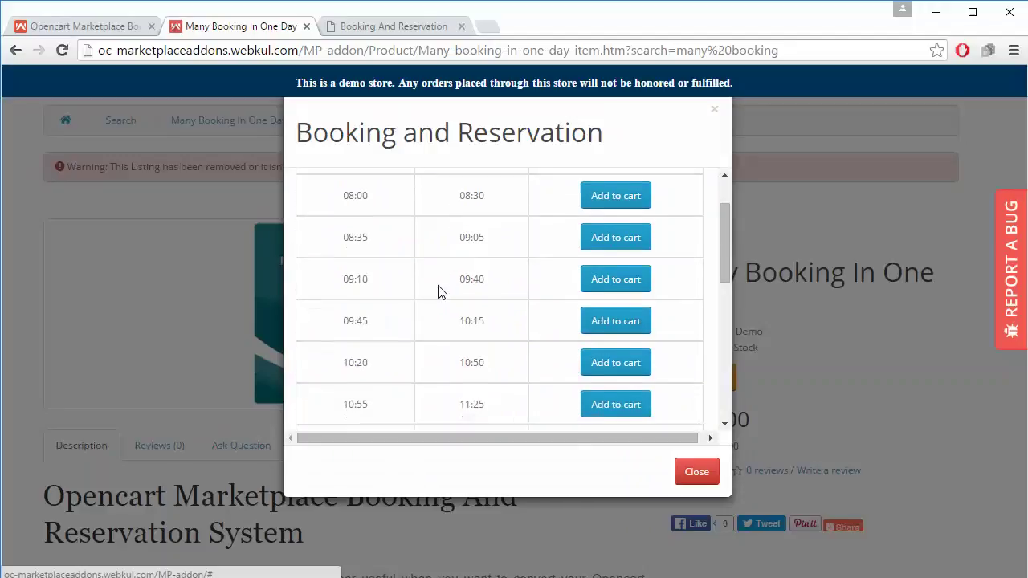
scroll(438, 293, down, 3)
scroll(438, 293, up, 5)
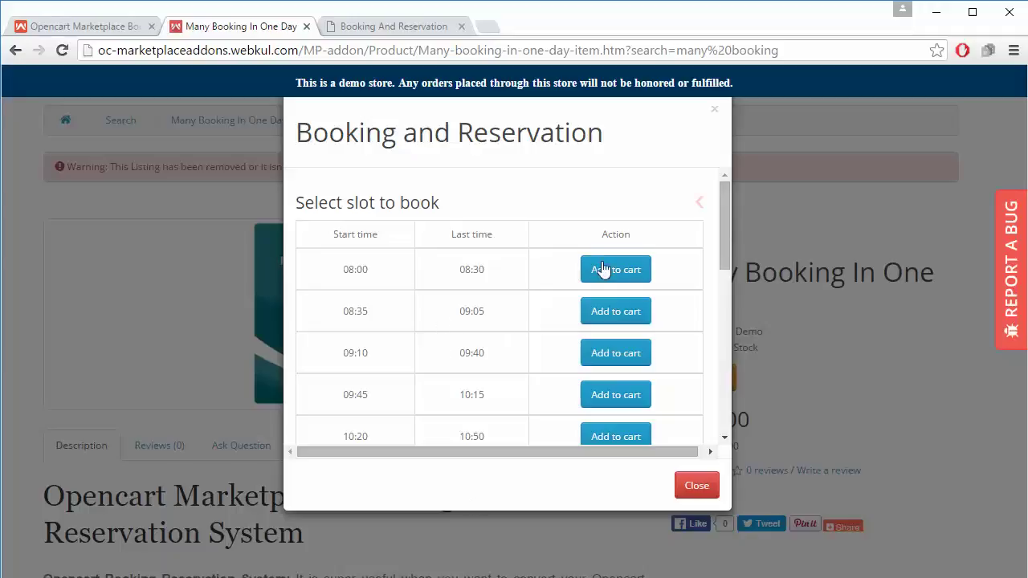
click(626, 276)
click(625, 277)
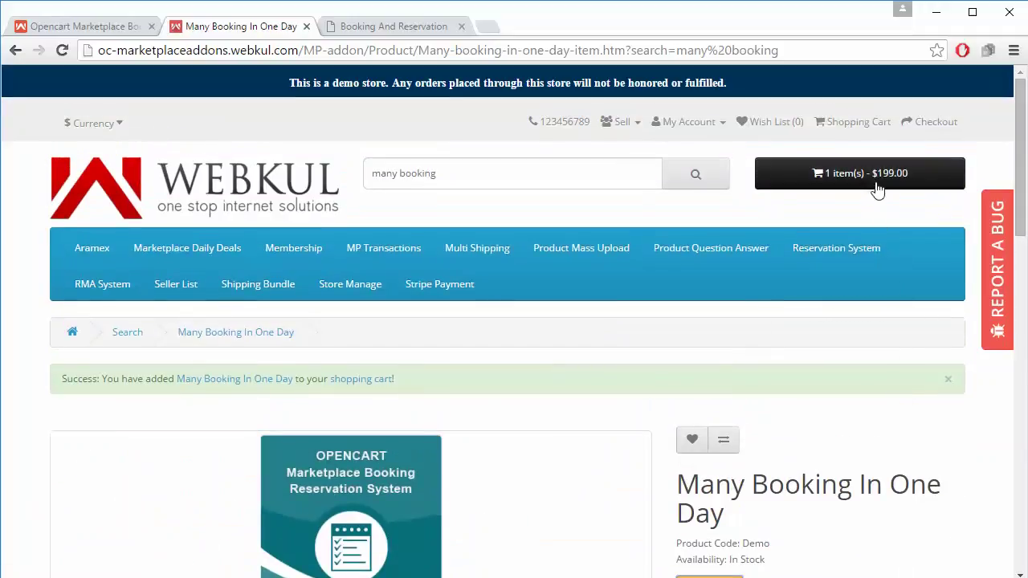
Check out the cart with the Many Booking In One Day reservation and confirm the order
click(878, 184)
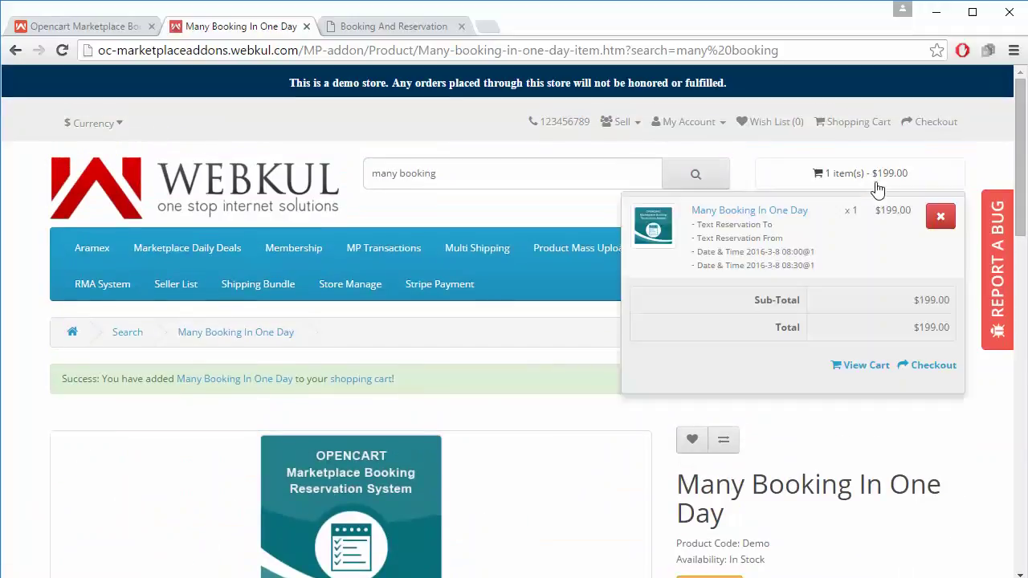
click(917, 371)
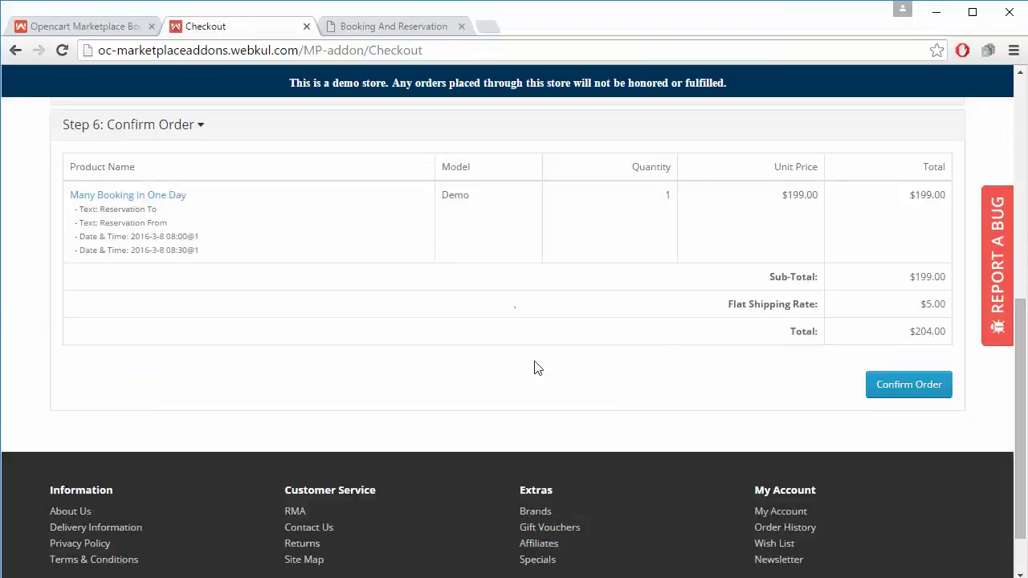
click(910, 387)
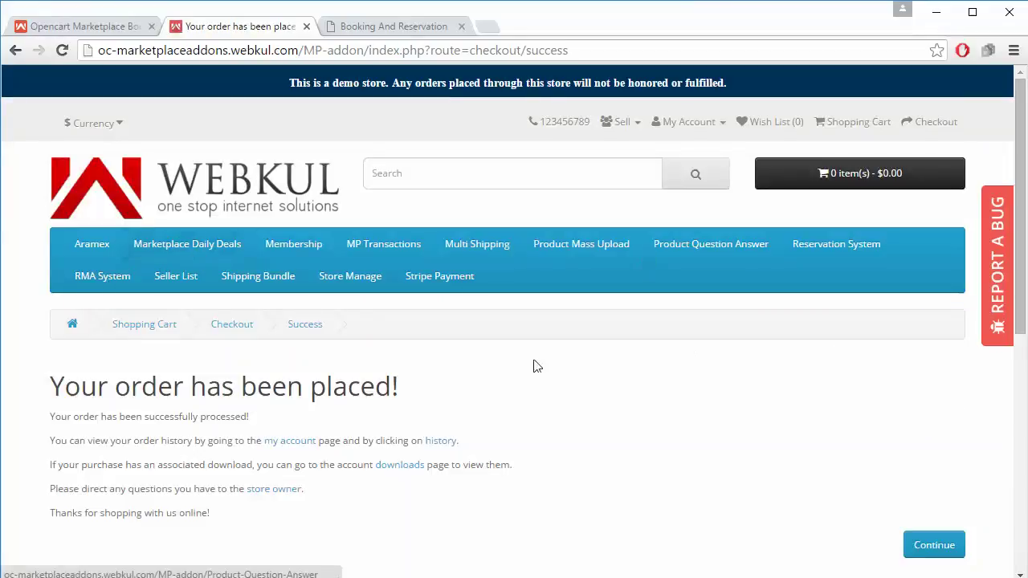
Search the store for "many booking" again and reopen the Many Booking In One Day product
click(428, 171)
text(many booking)
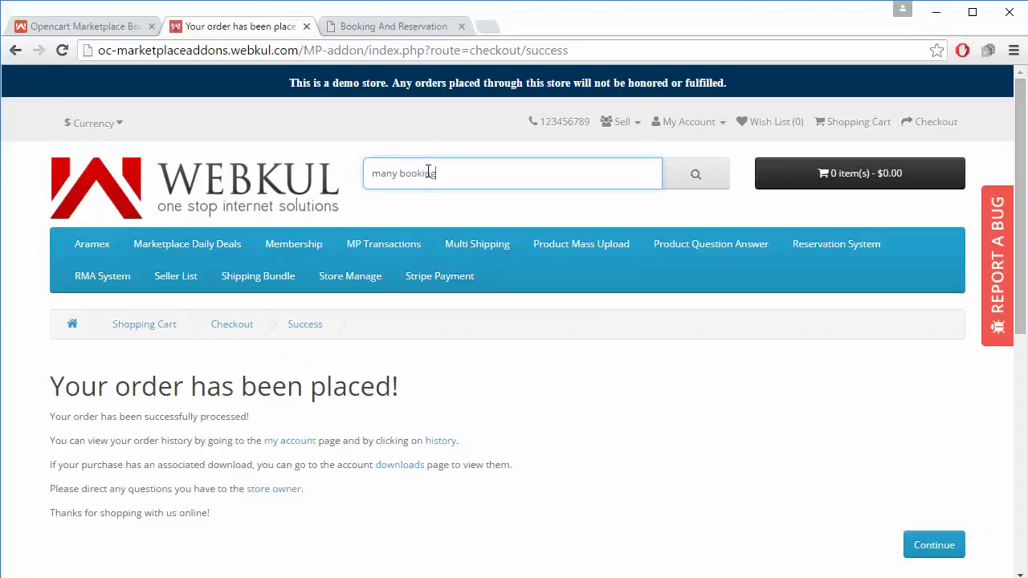
key(Return)
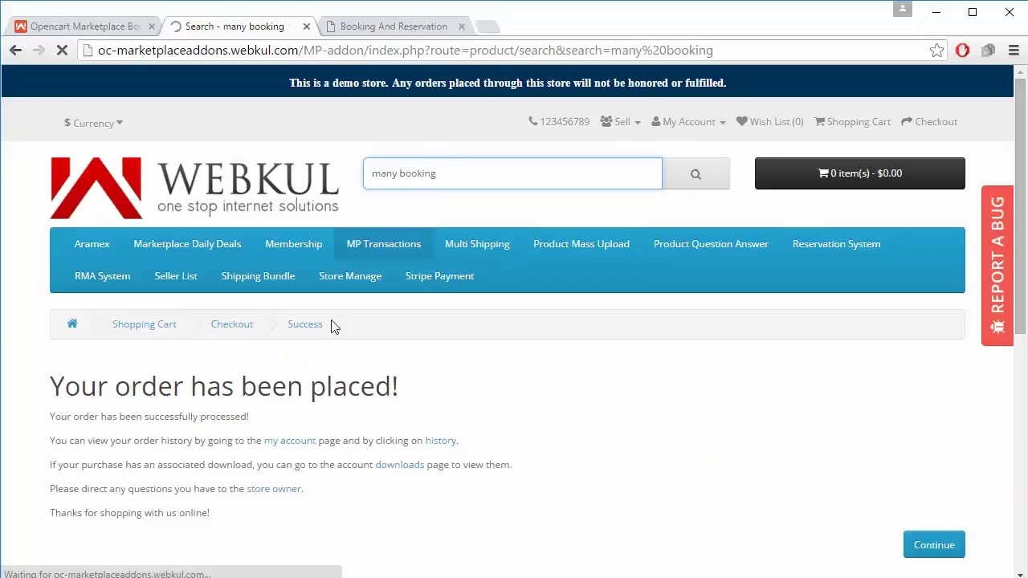
scroll(278, 448, down, 4)
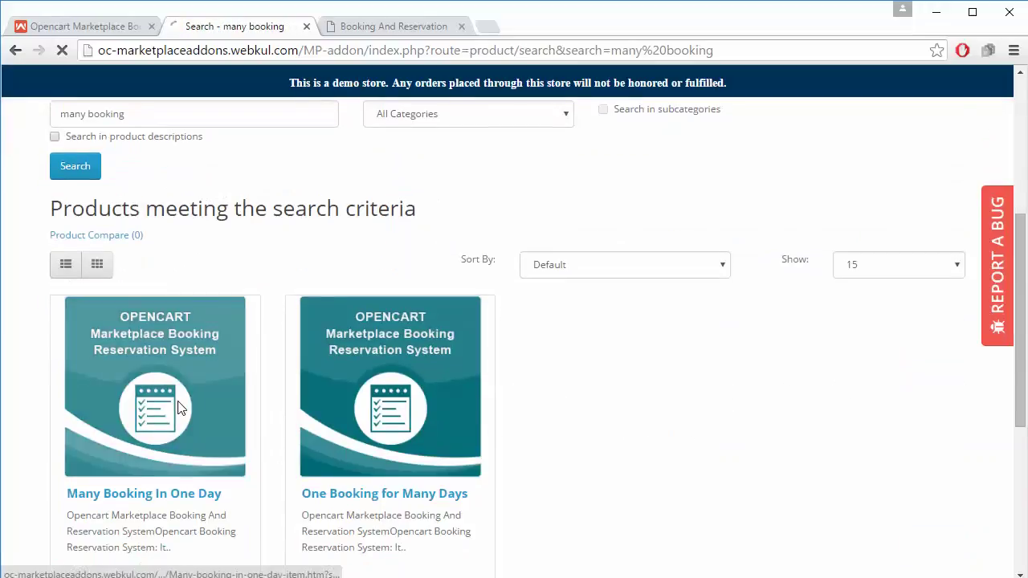
click(217, 498)
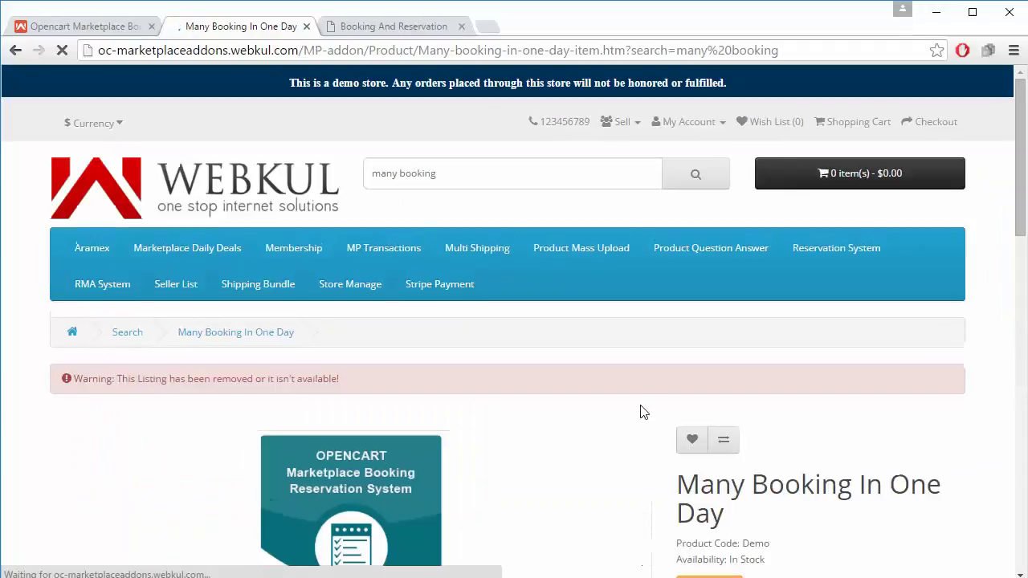
Open the product's booking calendar, choose the date already reserved, review its time slots for availability, and close the booking window
scroll(640, 411, down, 3)
click(706, 372)
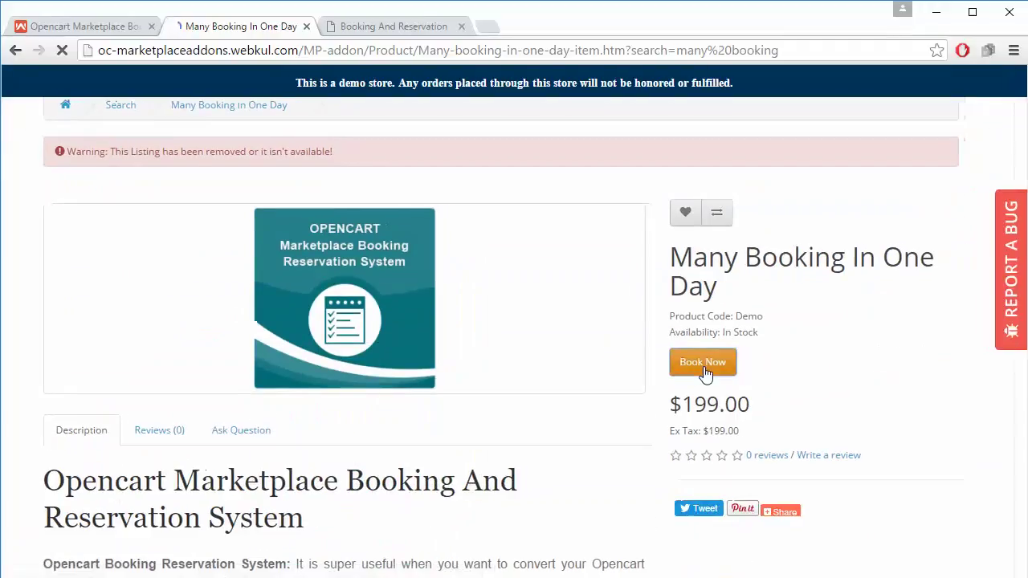
click(452, 290)
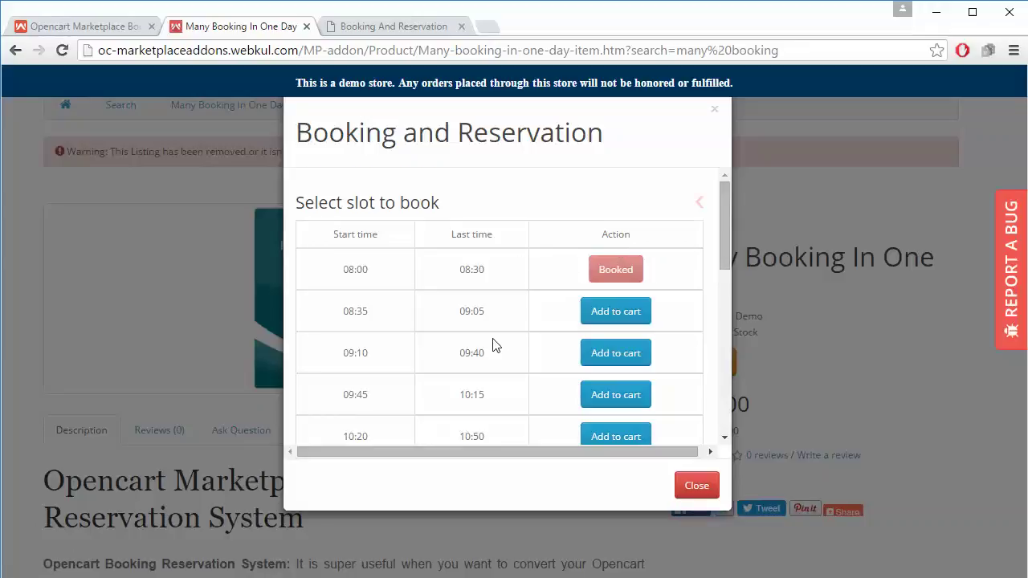
scroll(493, 343, down, 5)
scroll(493, 344, down, 1)
scroll(493, 344, up, 7)
click(714, 112)
scroll(459, 257, up, 3)
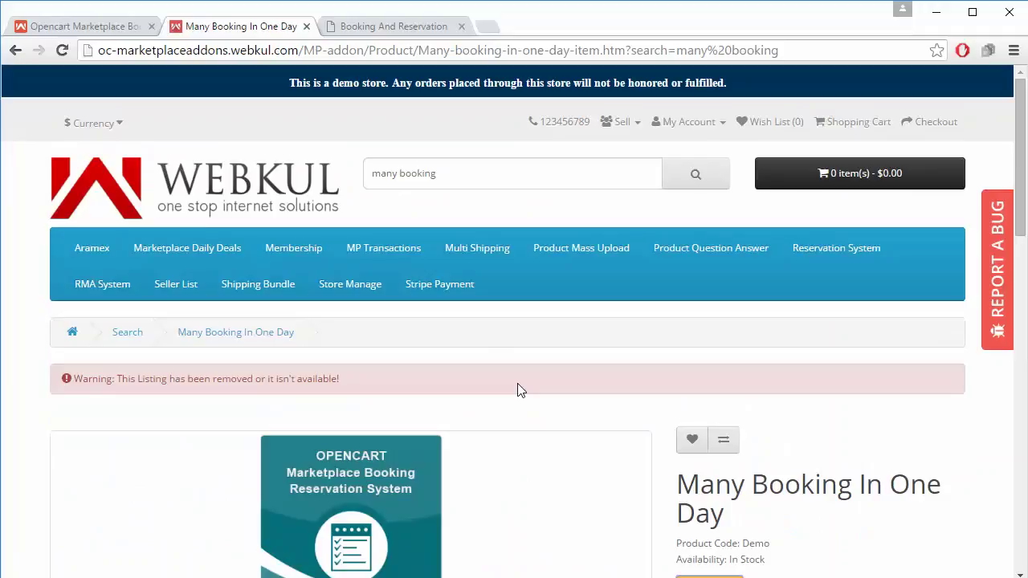
scroll(518, 389, down, 5)
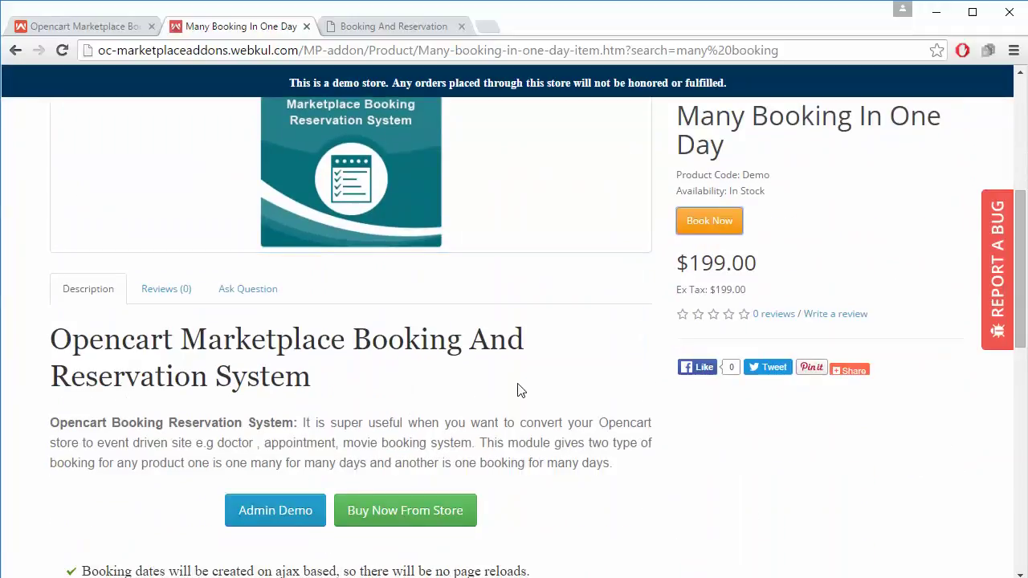
scroll(518, 390, up, 5)
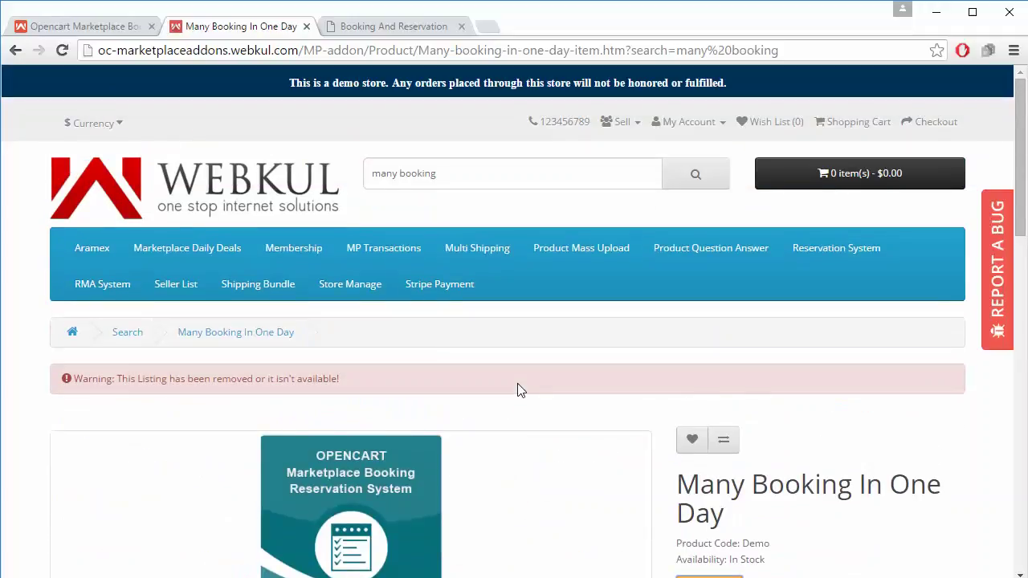